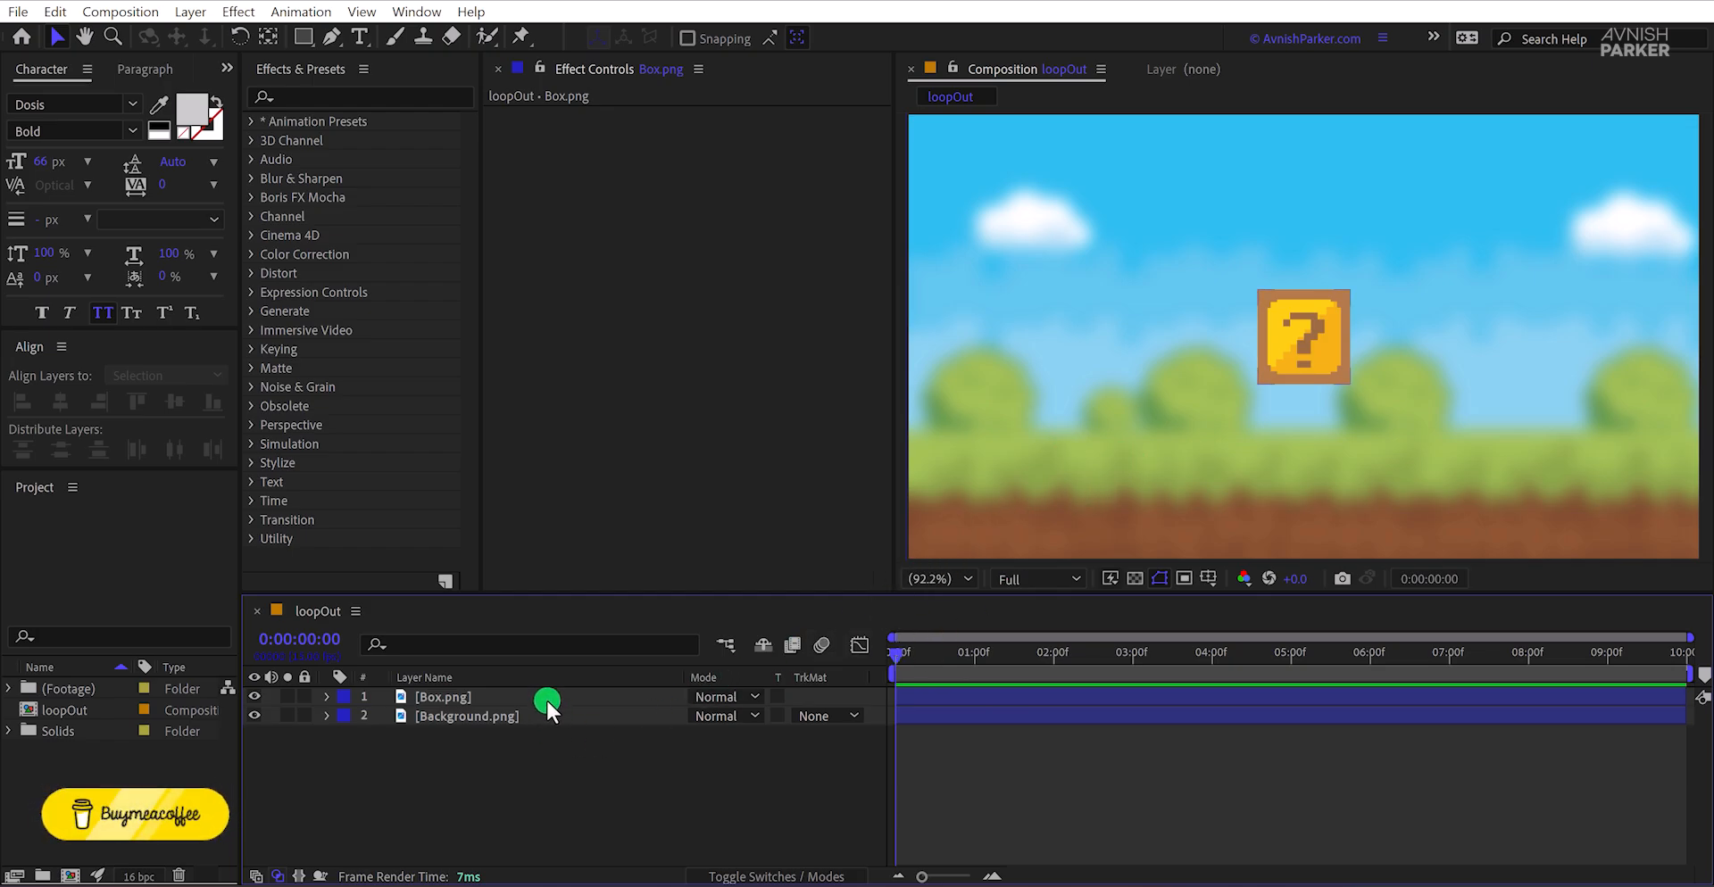
- Keyframe the Box.png layer's Position at 0 seconds, add a second keyframe of 960, 697 at 2 seconds, and scrub through the motion
{"action": "left_click", "coordinate": [419, 677]}
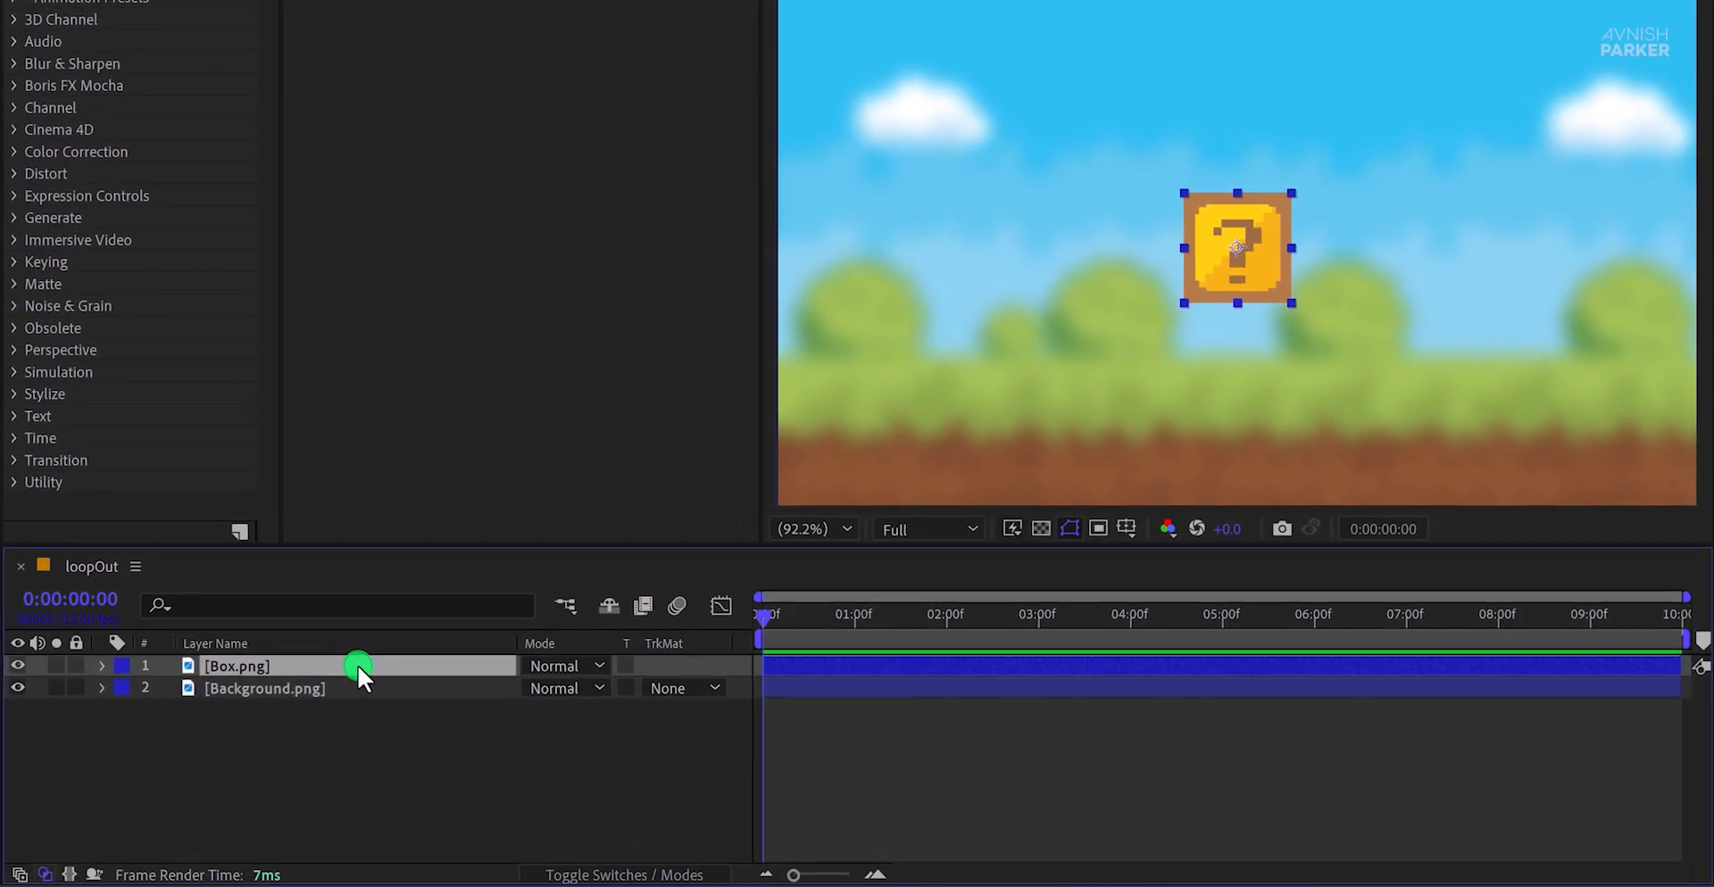
{"action": "key", "text": "p"}
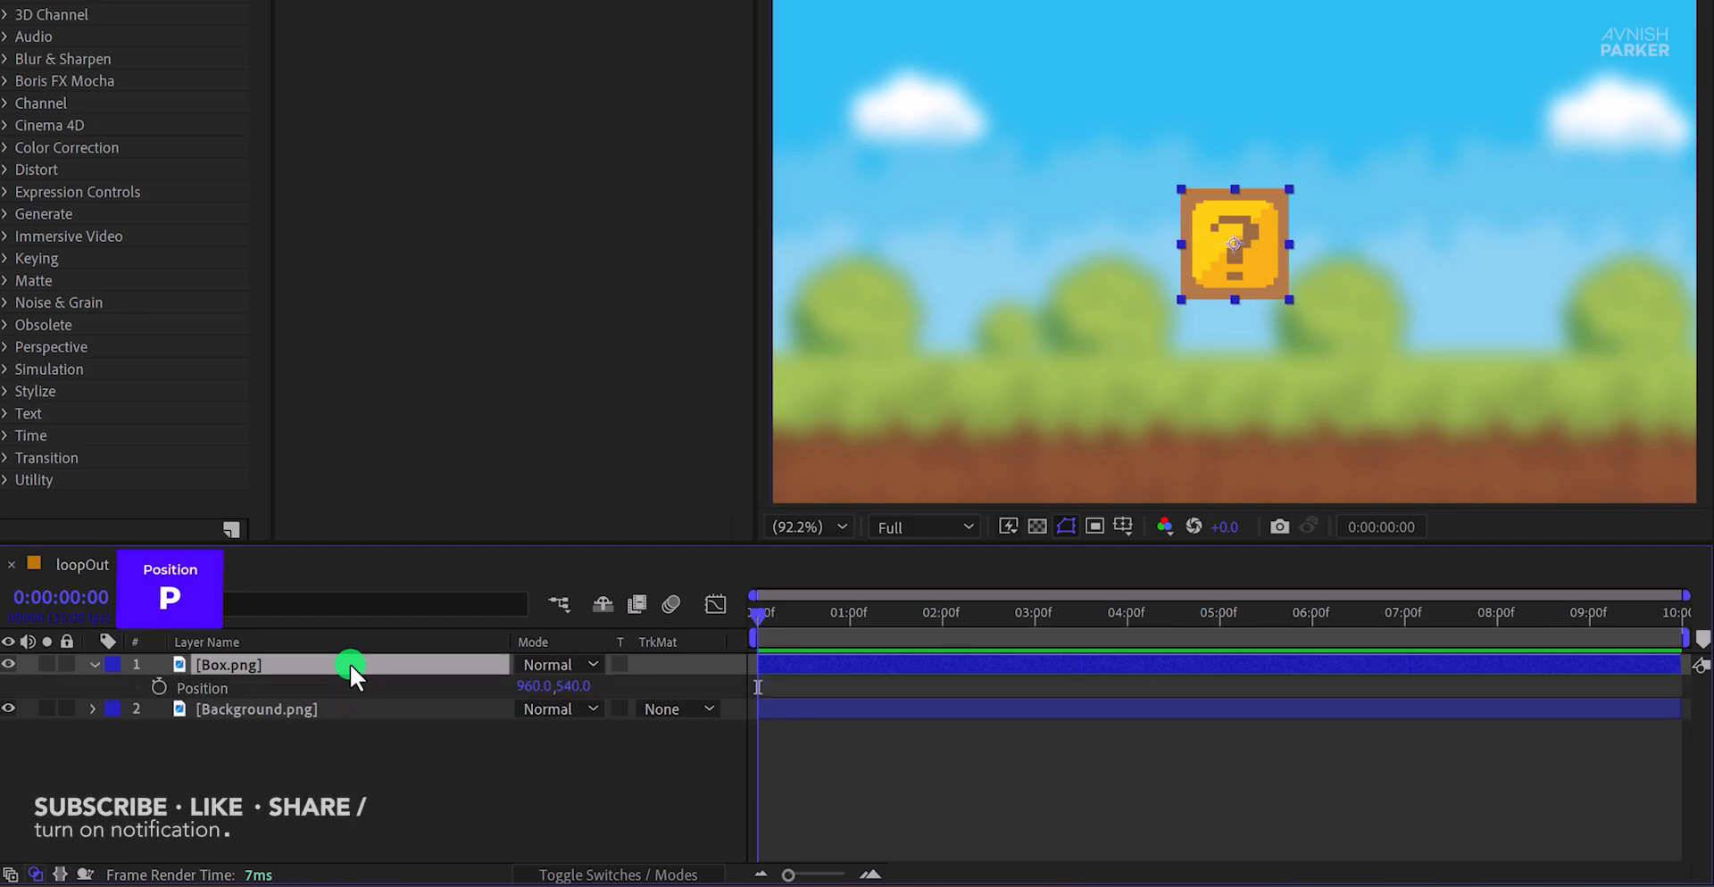
{"action": "left_click", "coordinate": [166, 687]}
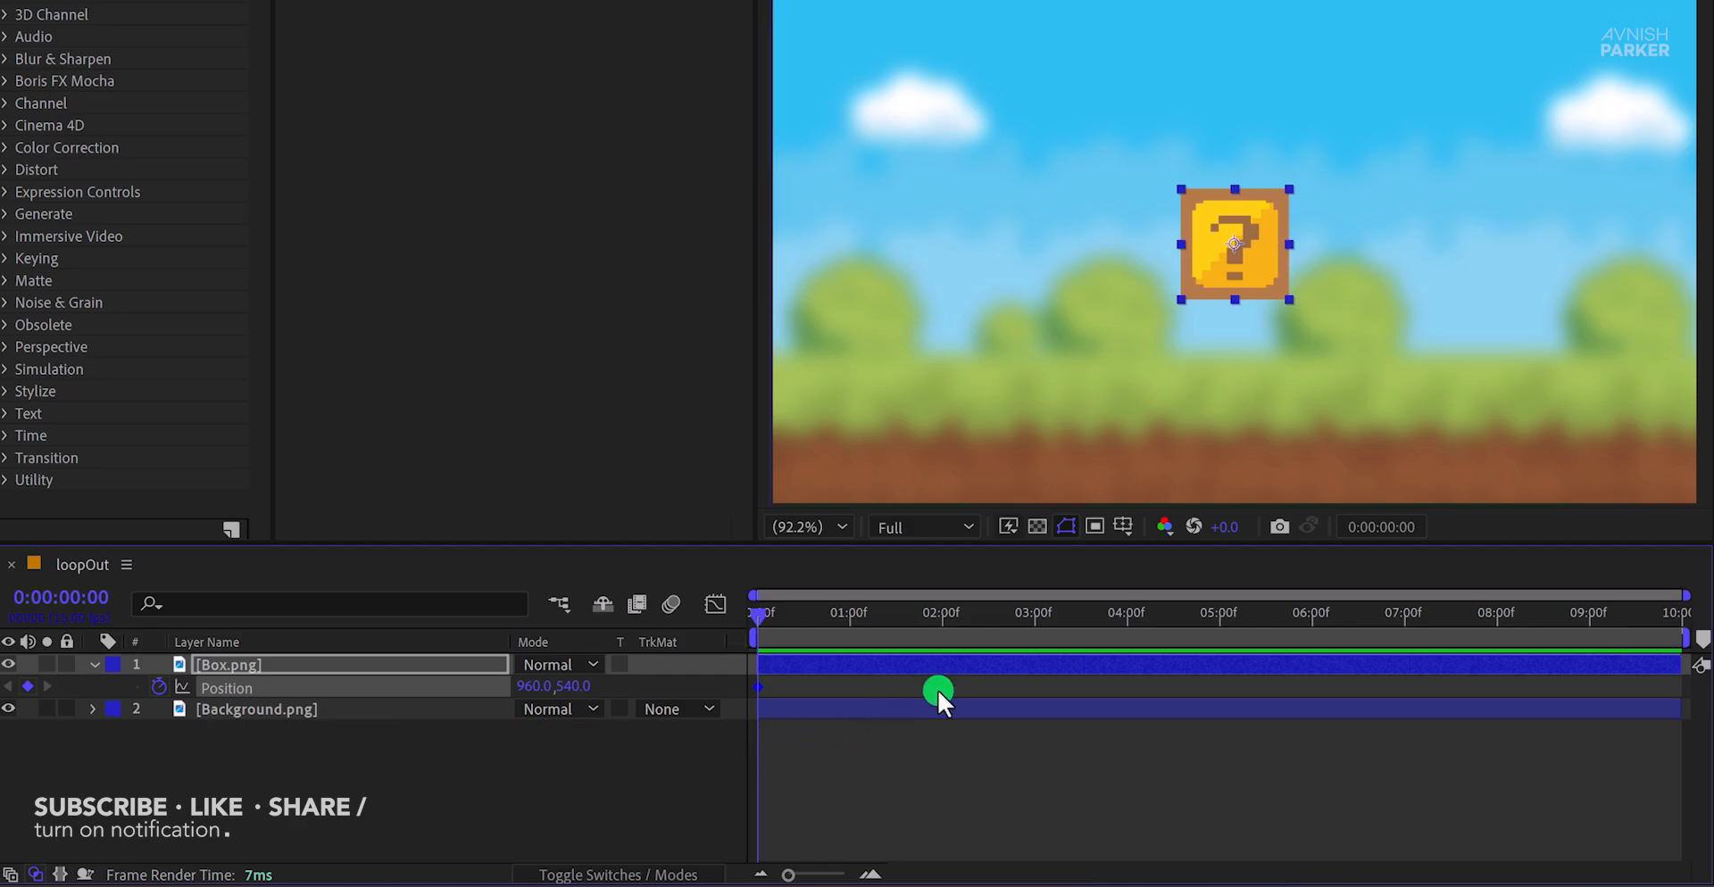
{"action": "left_click", "coordinate": [941, 621]}
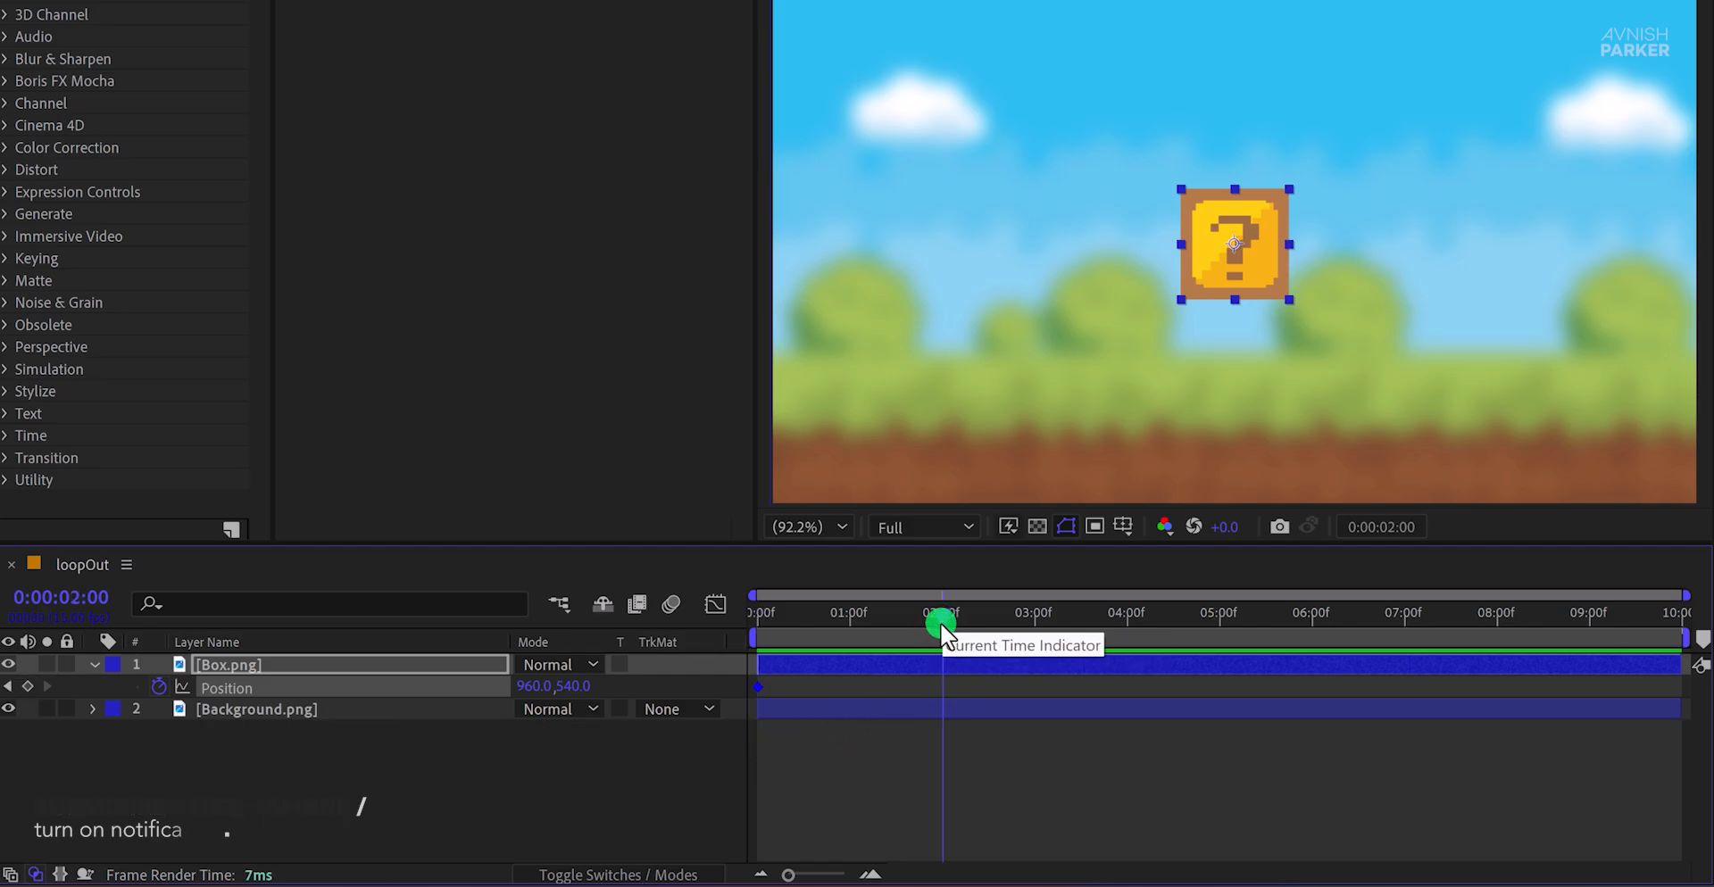
{"action": "left_click_drag", "start_coordinate": [574, 686], "coordinate": [777, 681]}
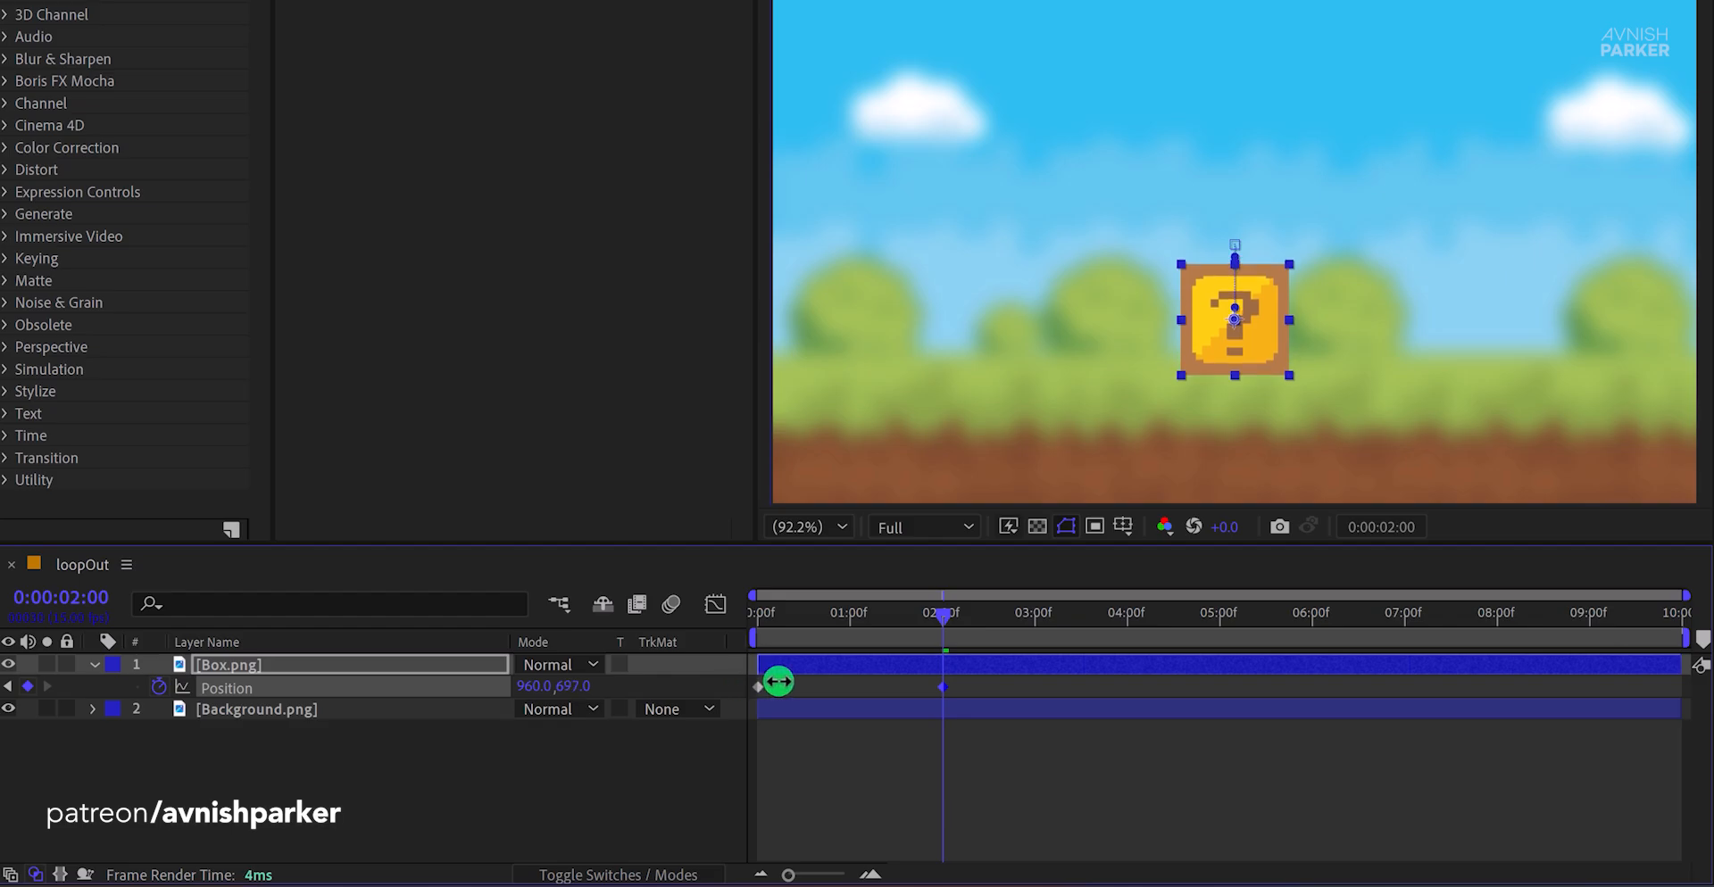
{"action": "left_click", "coordinate": [806, 616]}
{"action": "left_click_drag", "start_coordinate": [801, 614], "coordinate": [1022, 630]}
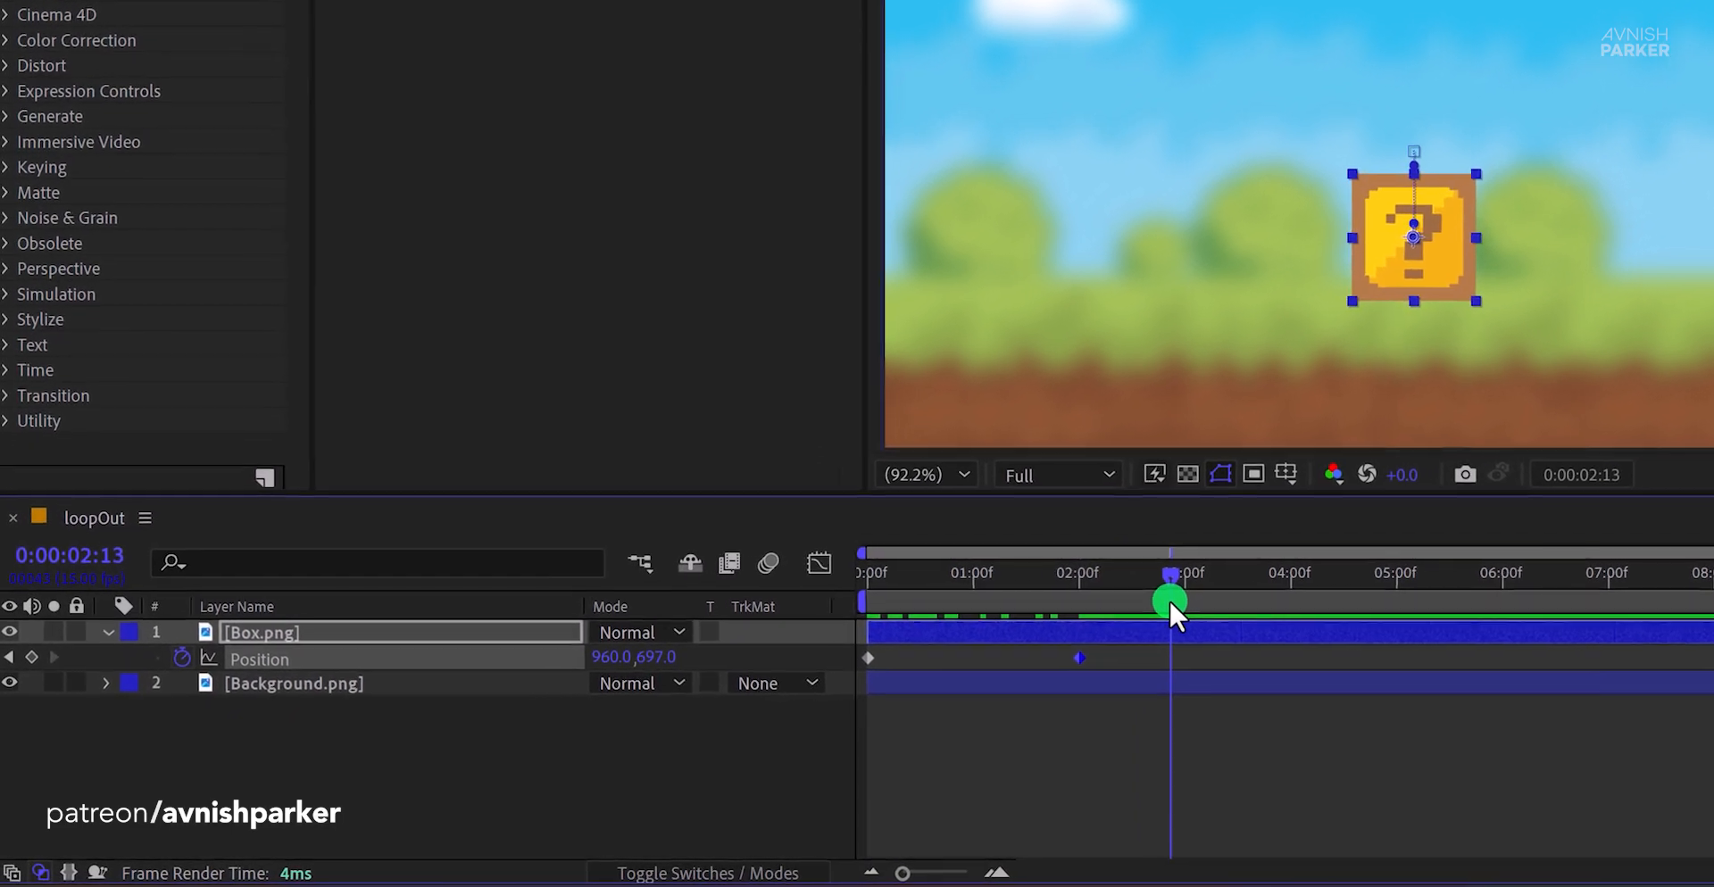
- Copy Box.png's first Position keyframe, paste it at 4 seconds, and play back the down-and-up motion
{"action": "left_click_drag", "start_coordinate": [1170, 598], "coordinate": [1288, 611]}
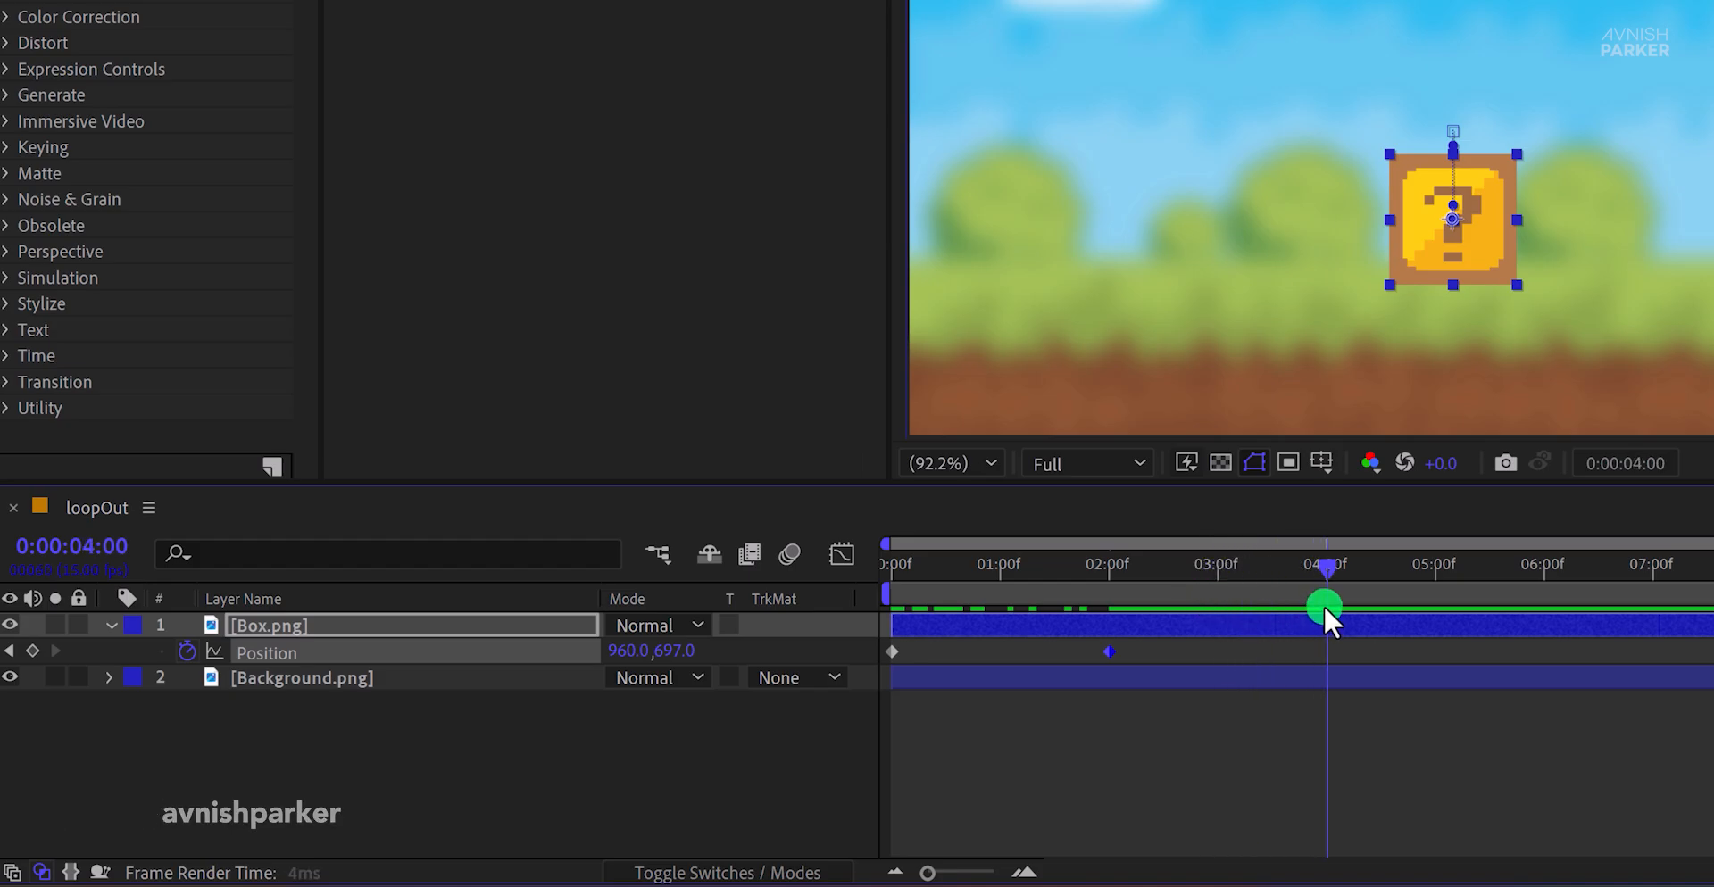
{"action": "left_click", "coordinate": [891, 652]}
{"action": "key", "text": "ctrl+c"}
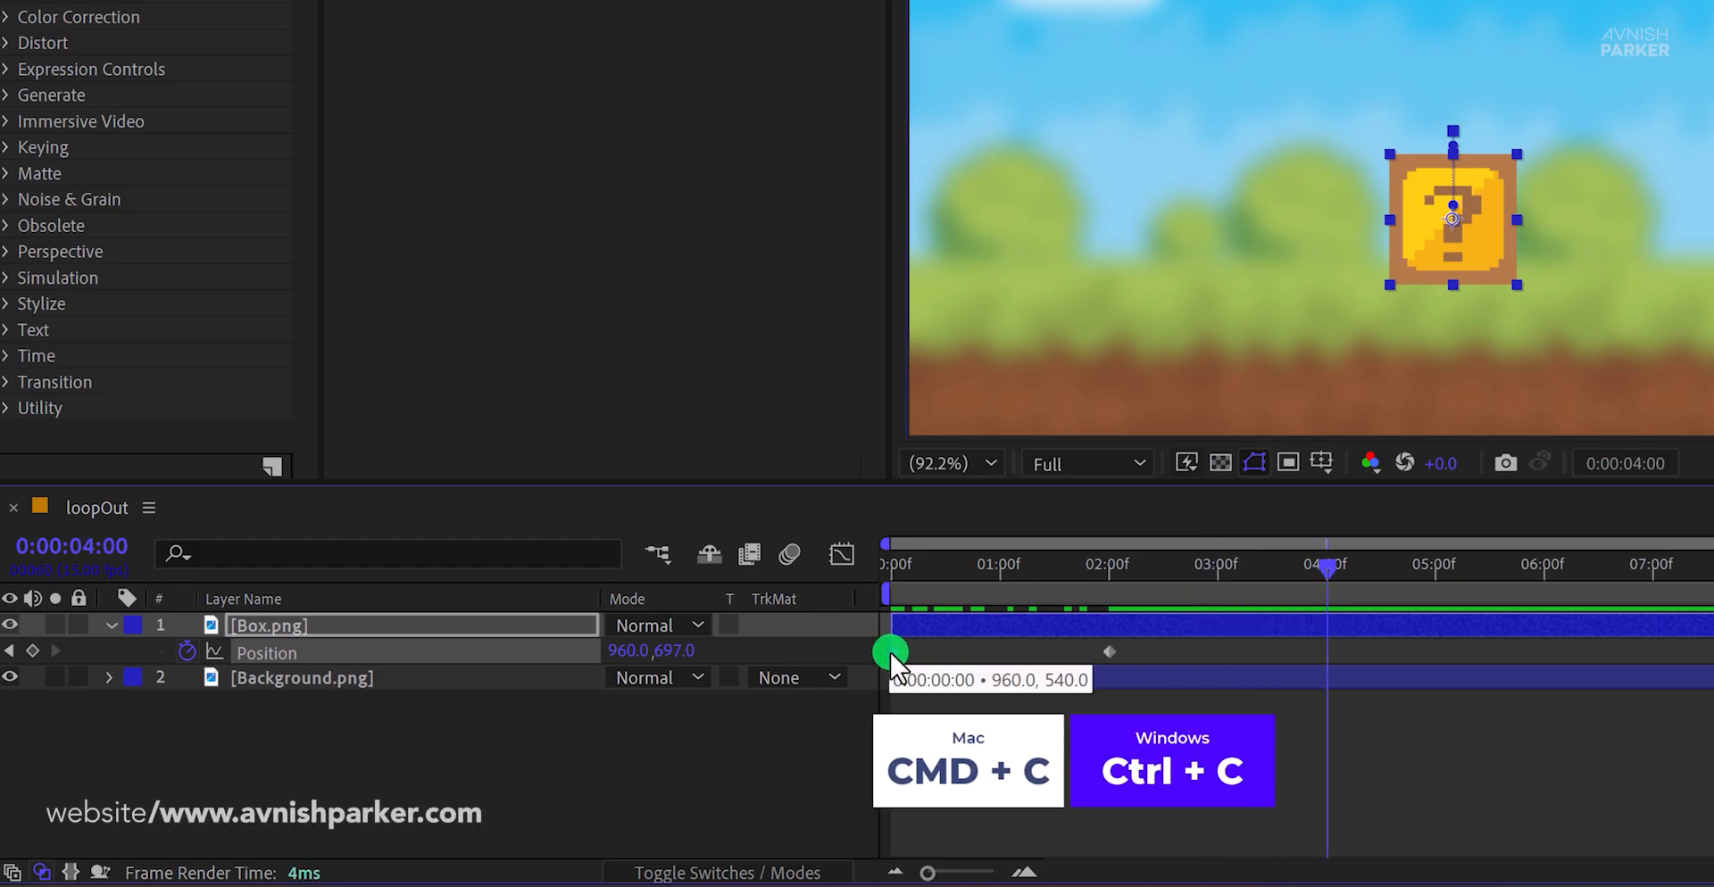
{"action": "key", "text": "ctrl+v"}
{"action": "key", "text": "ctrl+v"}
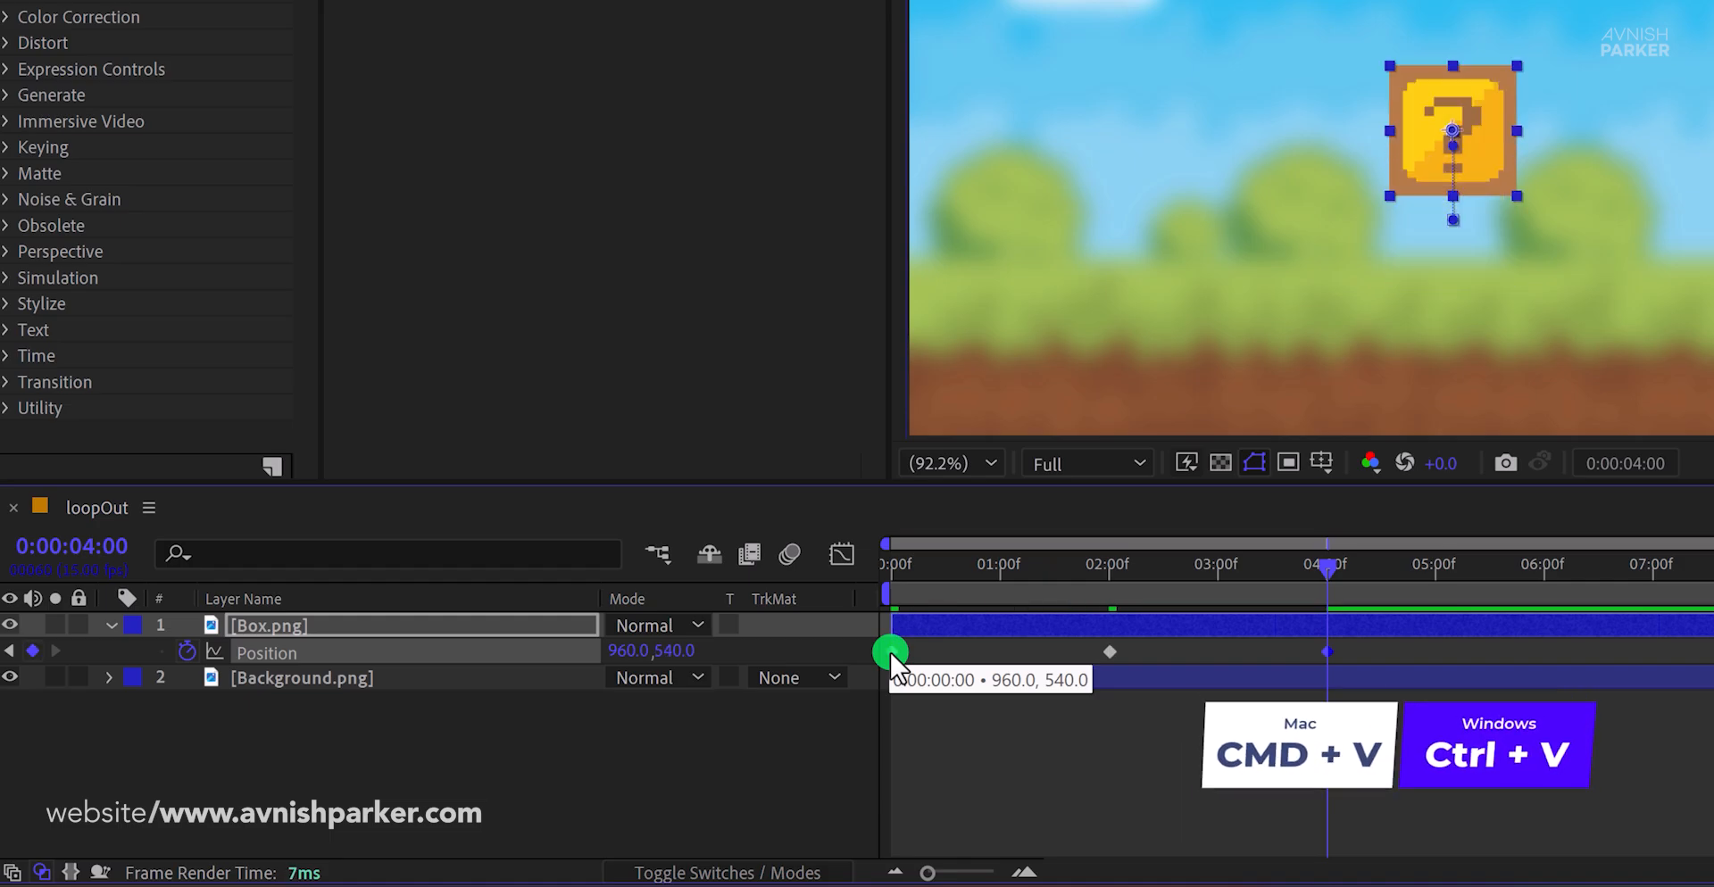
{"action": "key", "text": "space"}
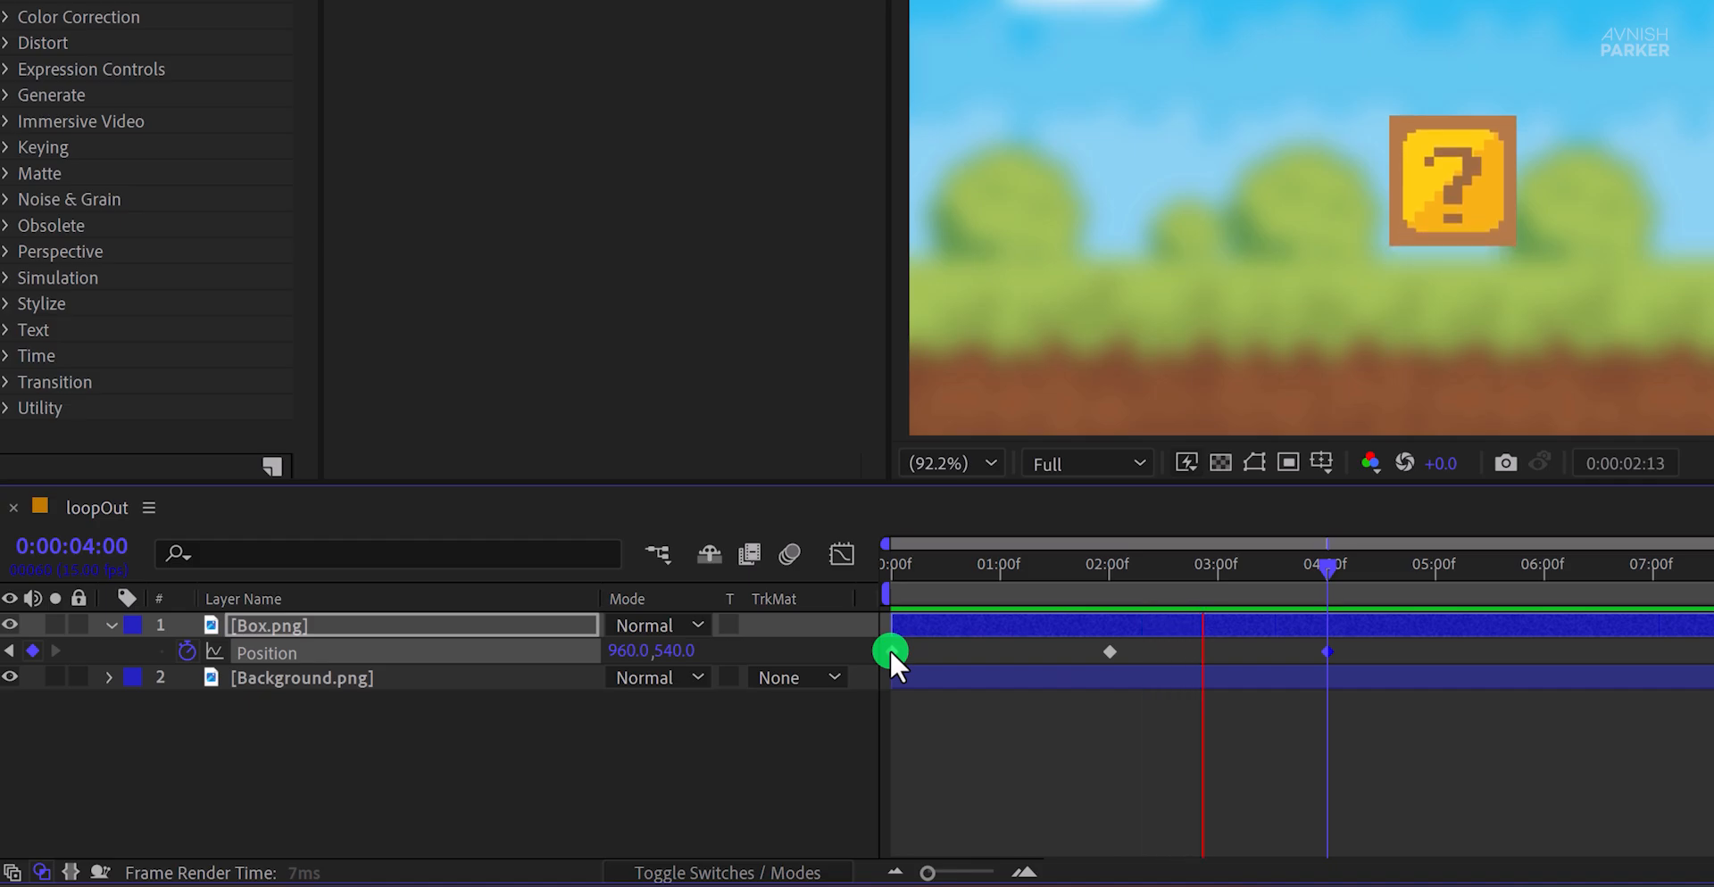
- Delete the Position keyframe at 4 seconds on the Box.png layer
{"action": "left_click", "coordinate": [890, 651]}
{"action": "left_click_drag", "start_coordinate": [1013, 568], "coordinate": [1025, 606]}
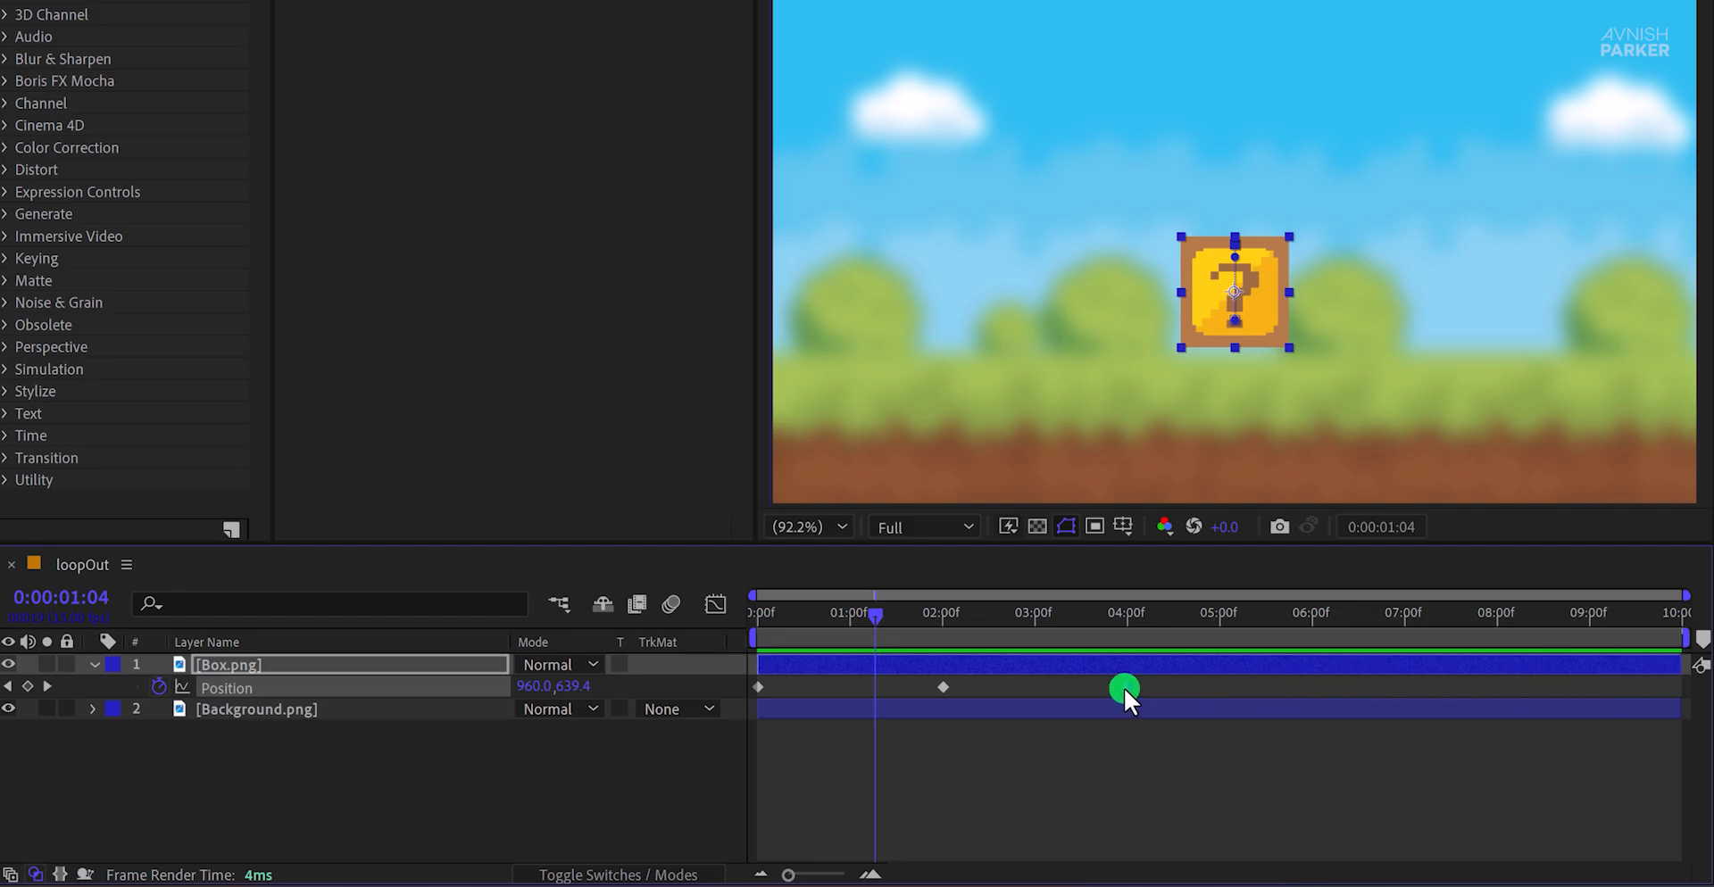
{"action": "key", "text": "Delete"}
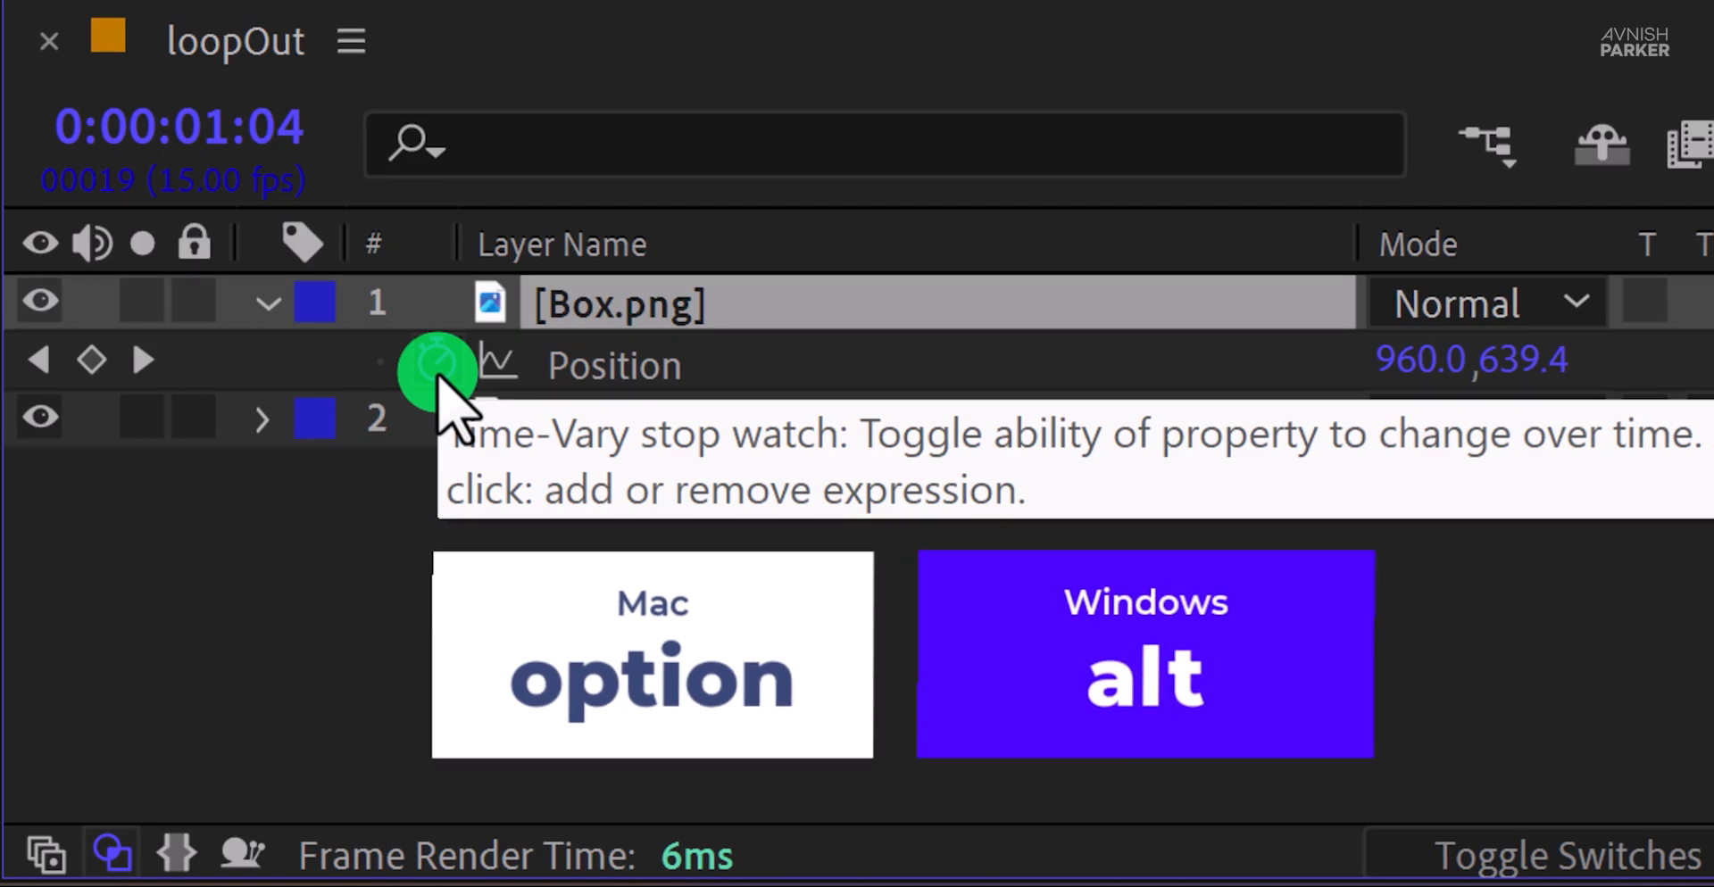
- Add the expression loopOut() to Box.png's Position property
{"action": "left_click", "coordinate": [437, 366], "text": "alt"}
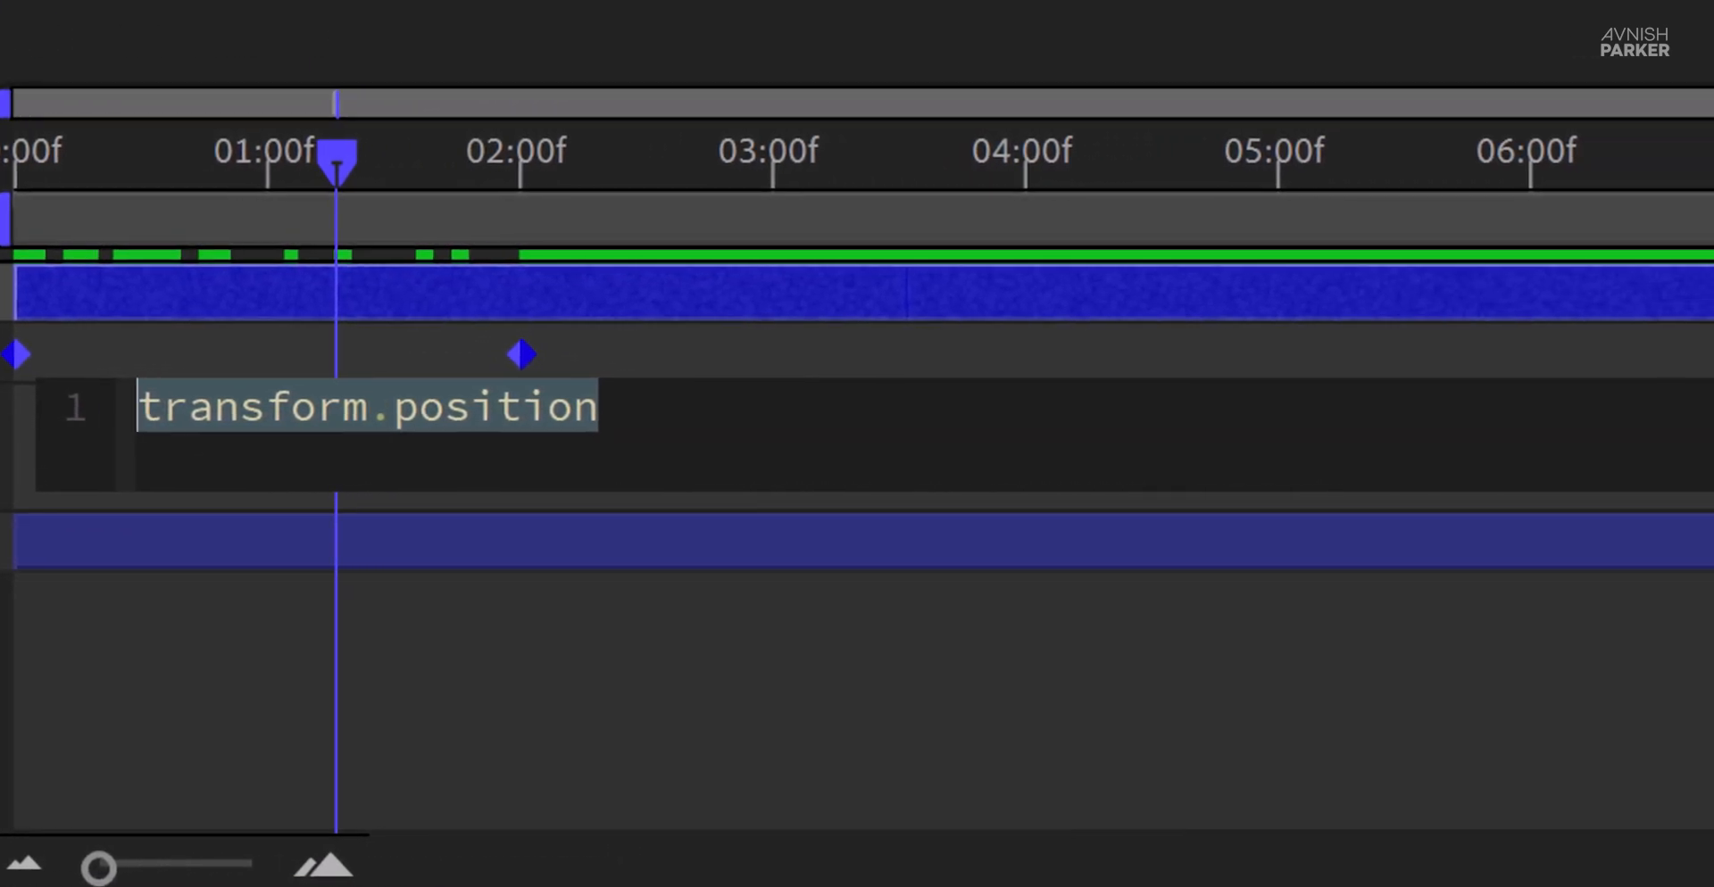
{"action": "type", "text": "loop"}
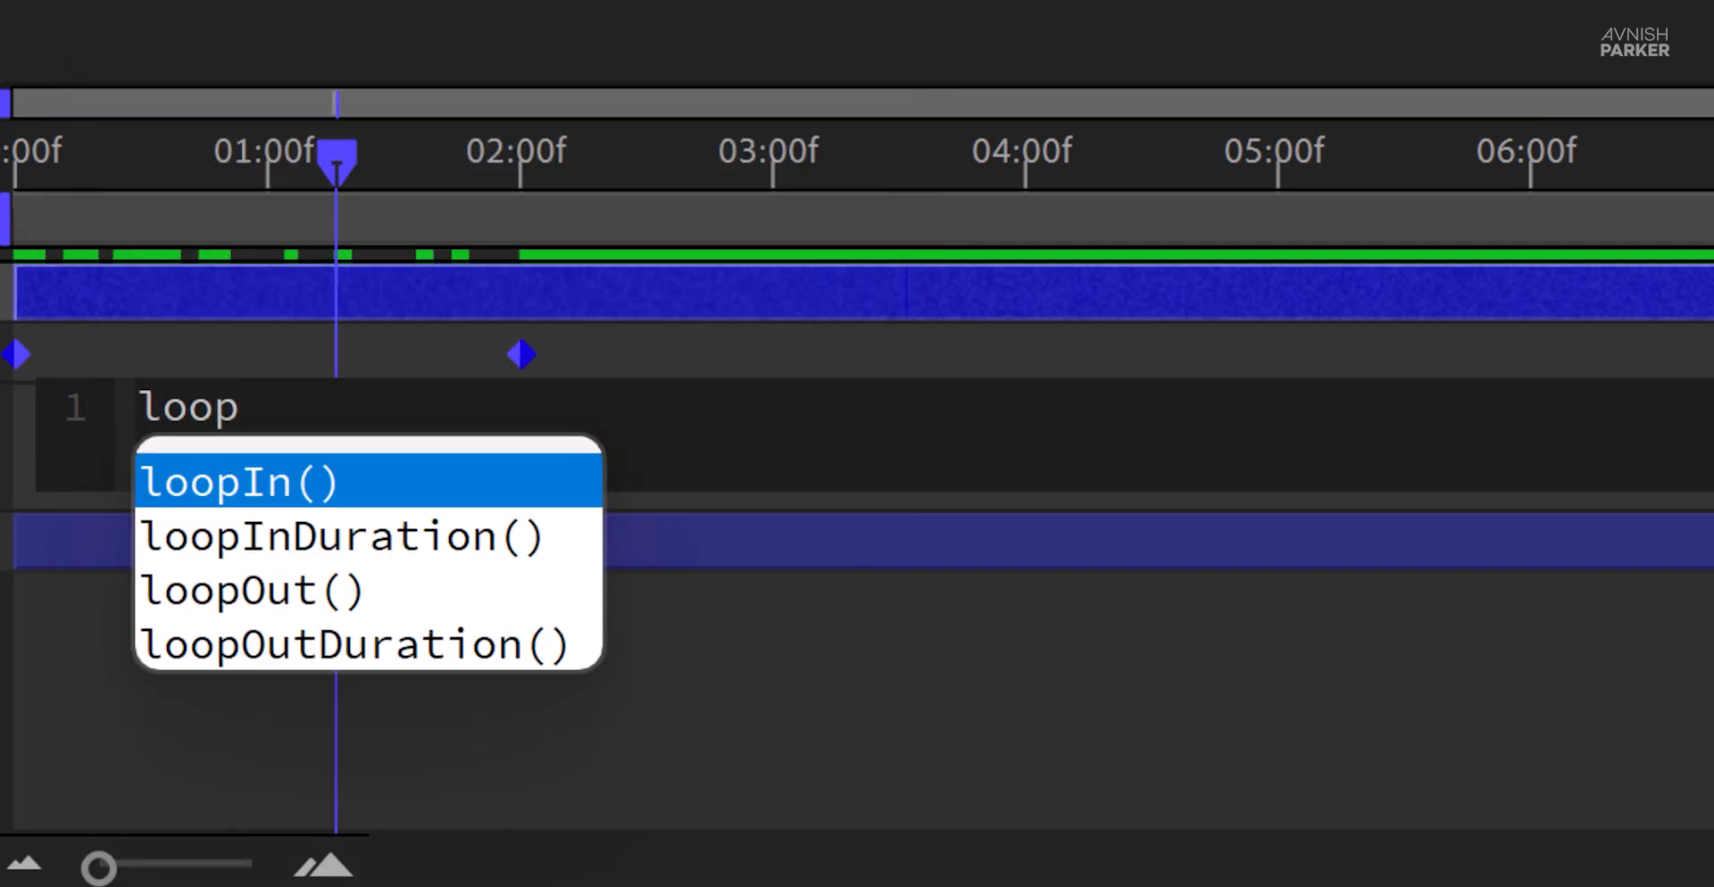
{"action": "key", "text": "Down"}
{"action": "key", "text": "Down"}
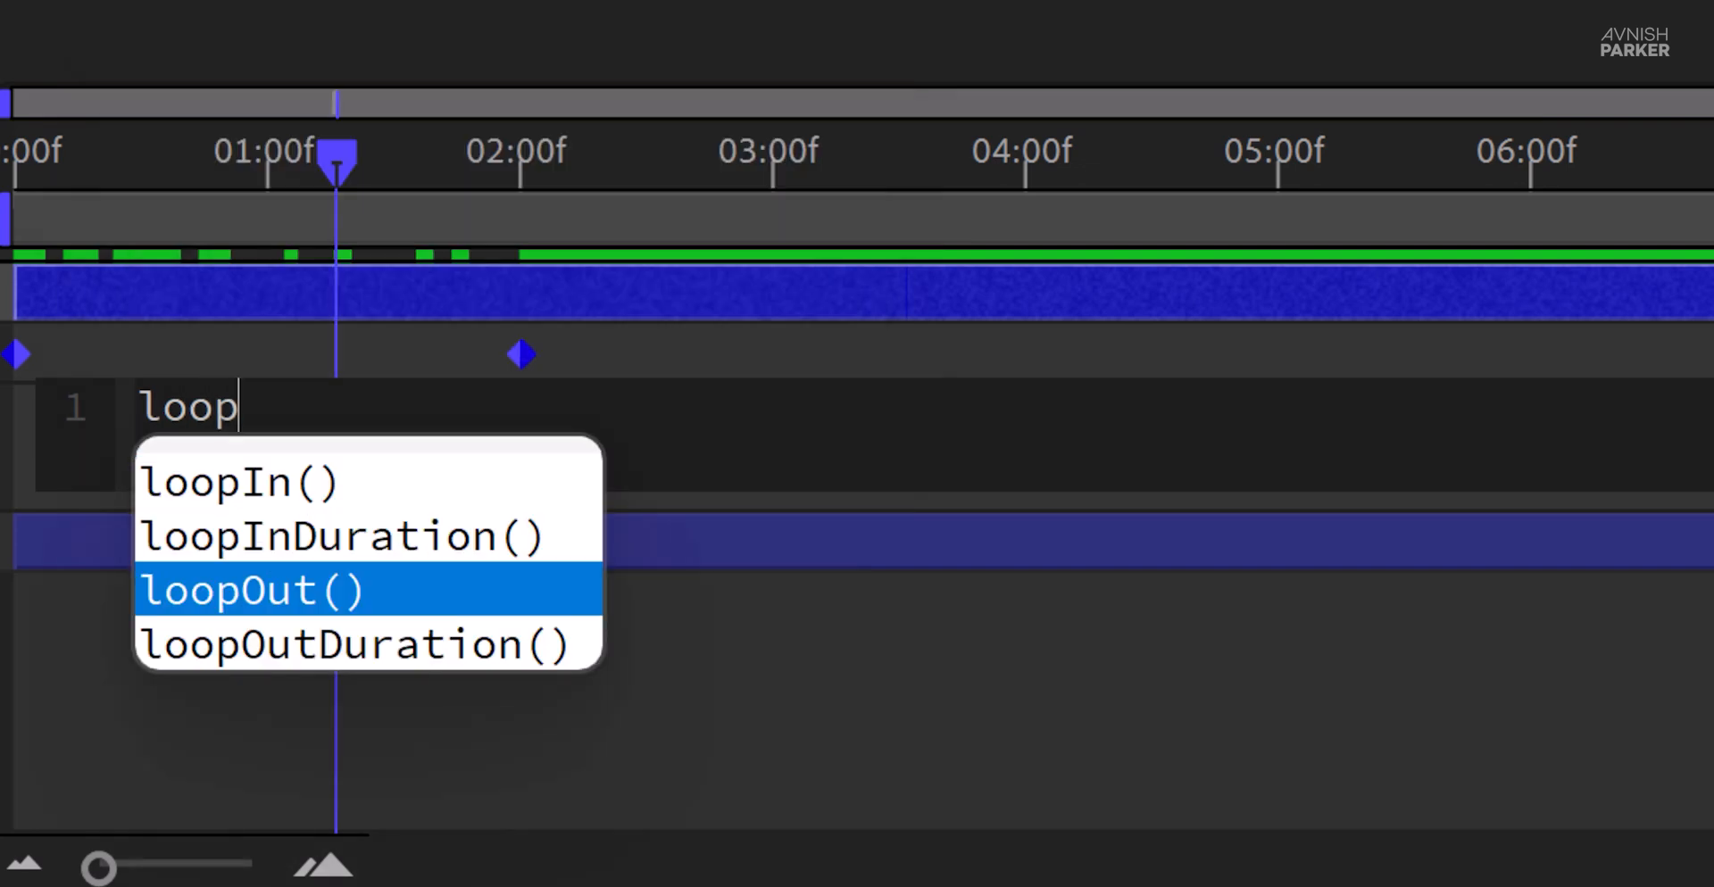
{"action": "key", "text": "Return"}
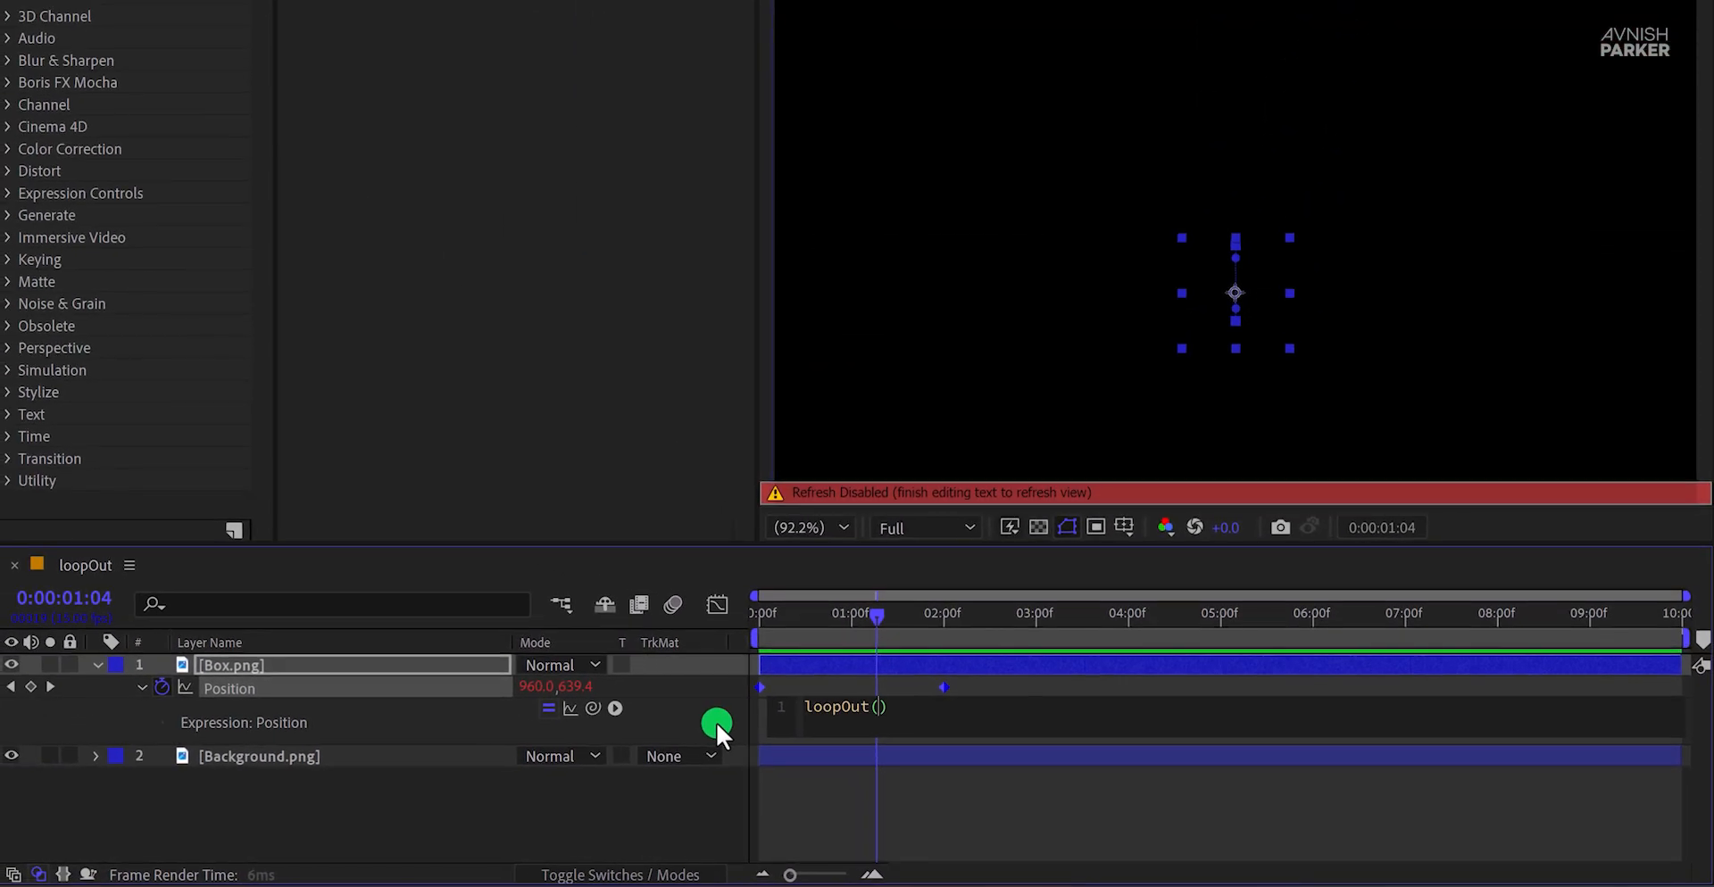
{"action": "left_click", "coordinate": [534, 660]}
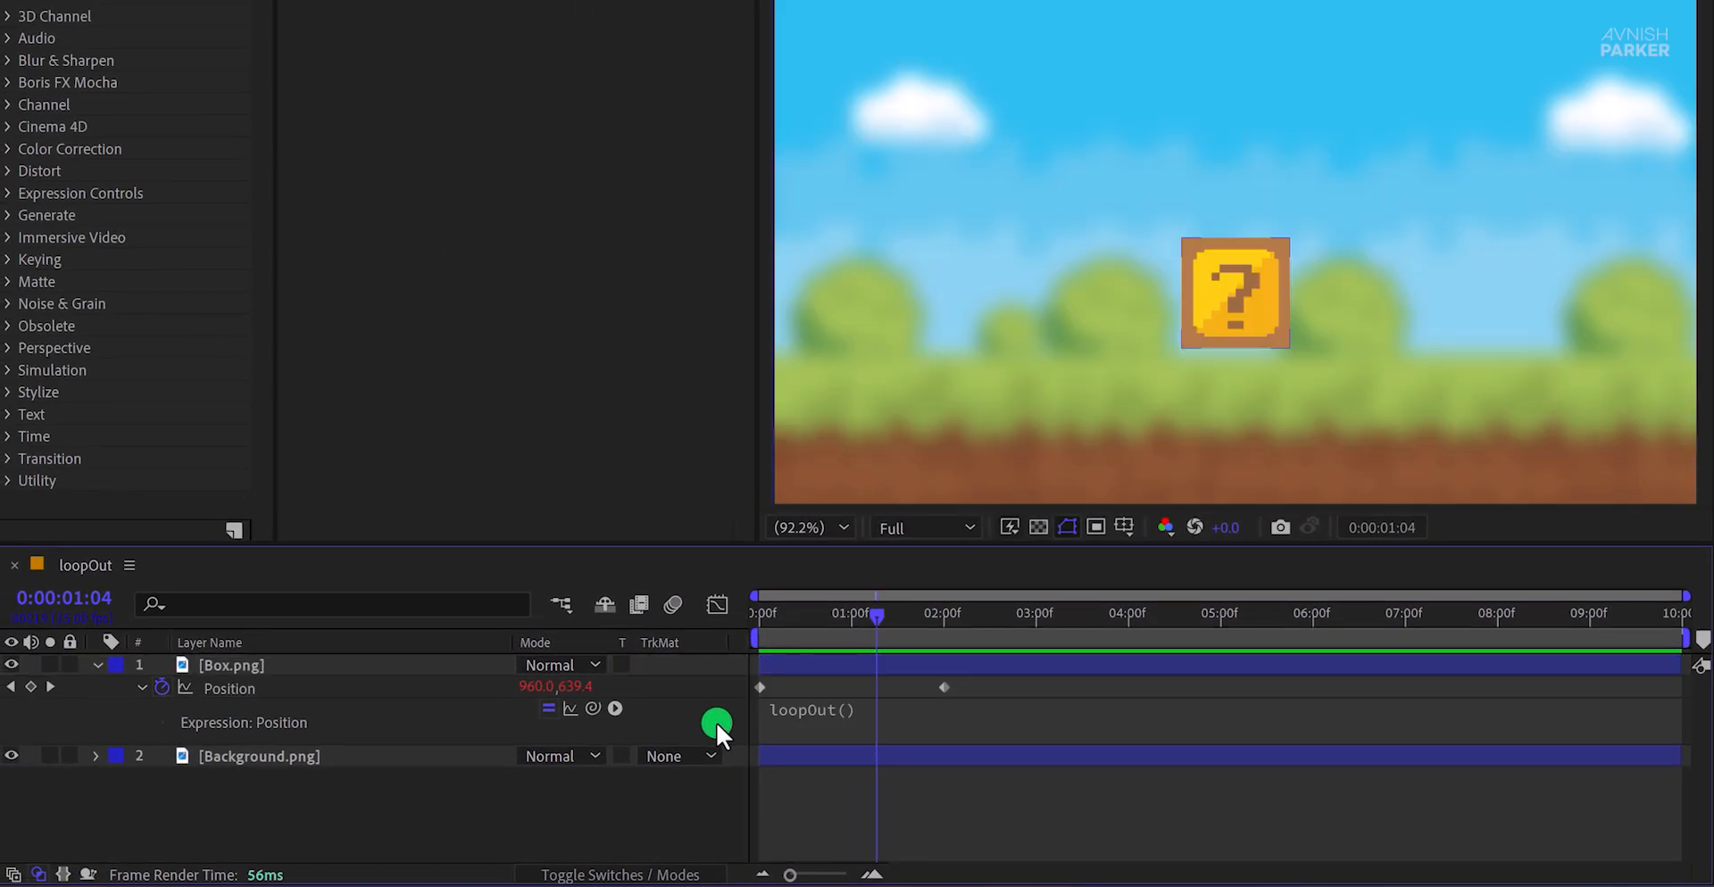
- Scrub through the looped motion and move Box.png's second Position keyframe to 1 second
{"action": "left_click_drag", "start_coordinate": [788, 633], "coordinate": [1389, 684]}
{"action": "left_click_drag", "start_coordinate": [944, 688], "coordinate": [851, 688]}
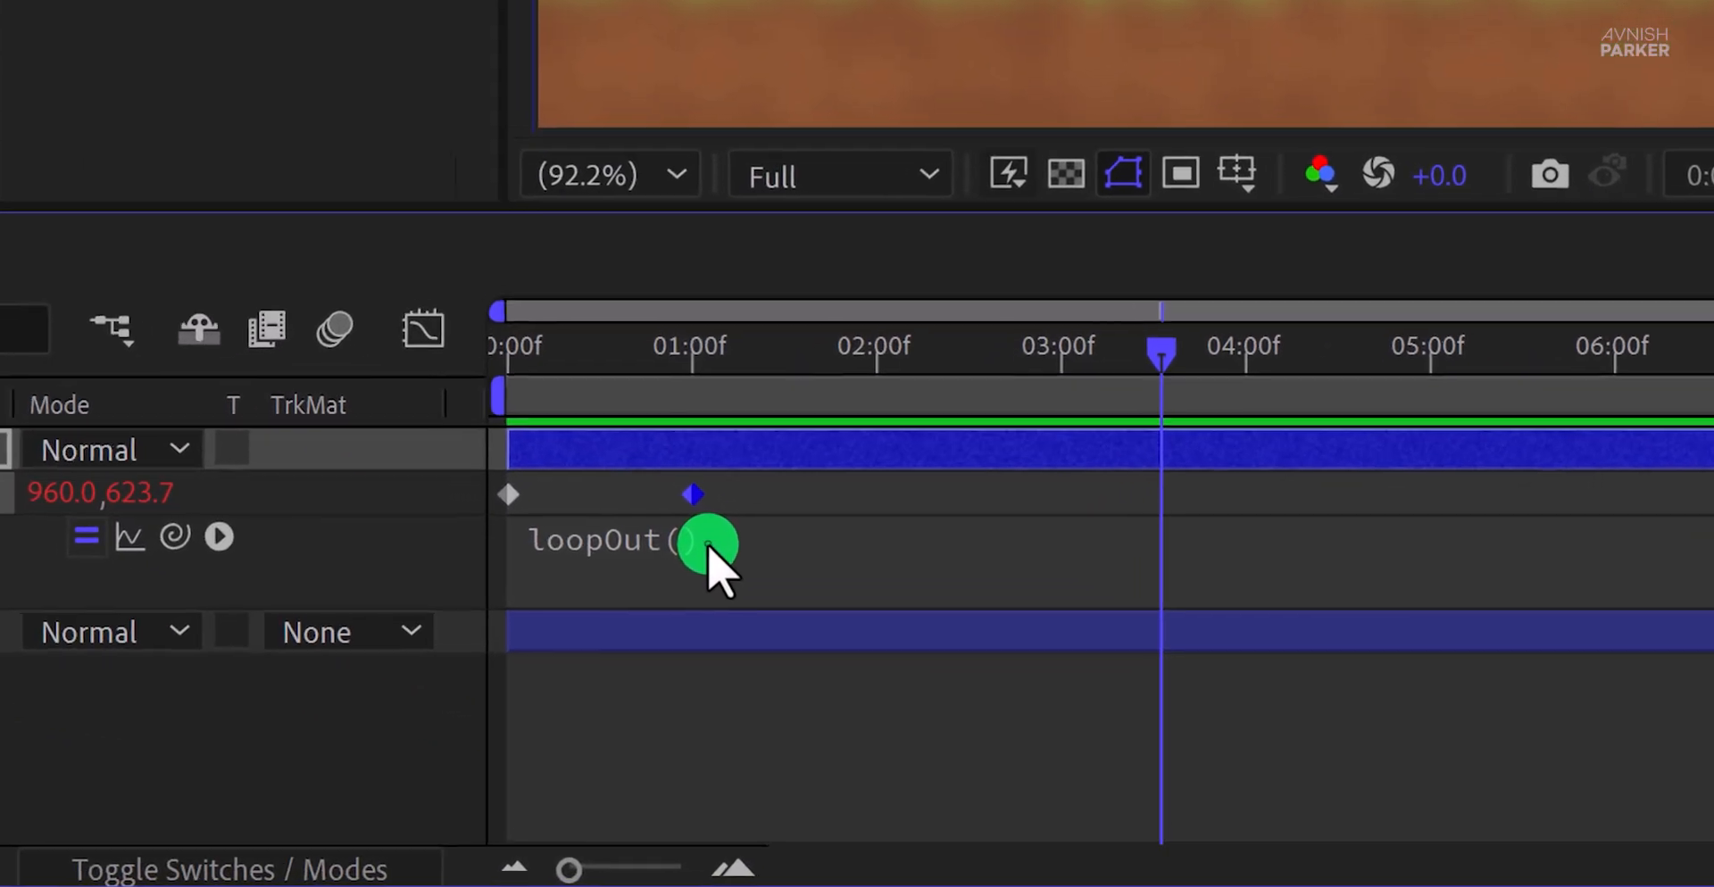
- Change the Position expression to loopOut("pingpong") and play back the looping animation
{"action": "left_click", "coordinate": [788, 628]}
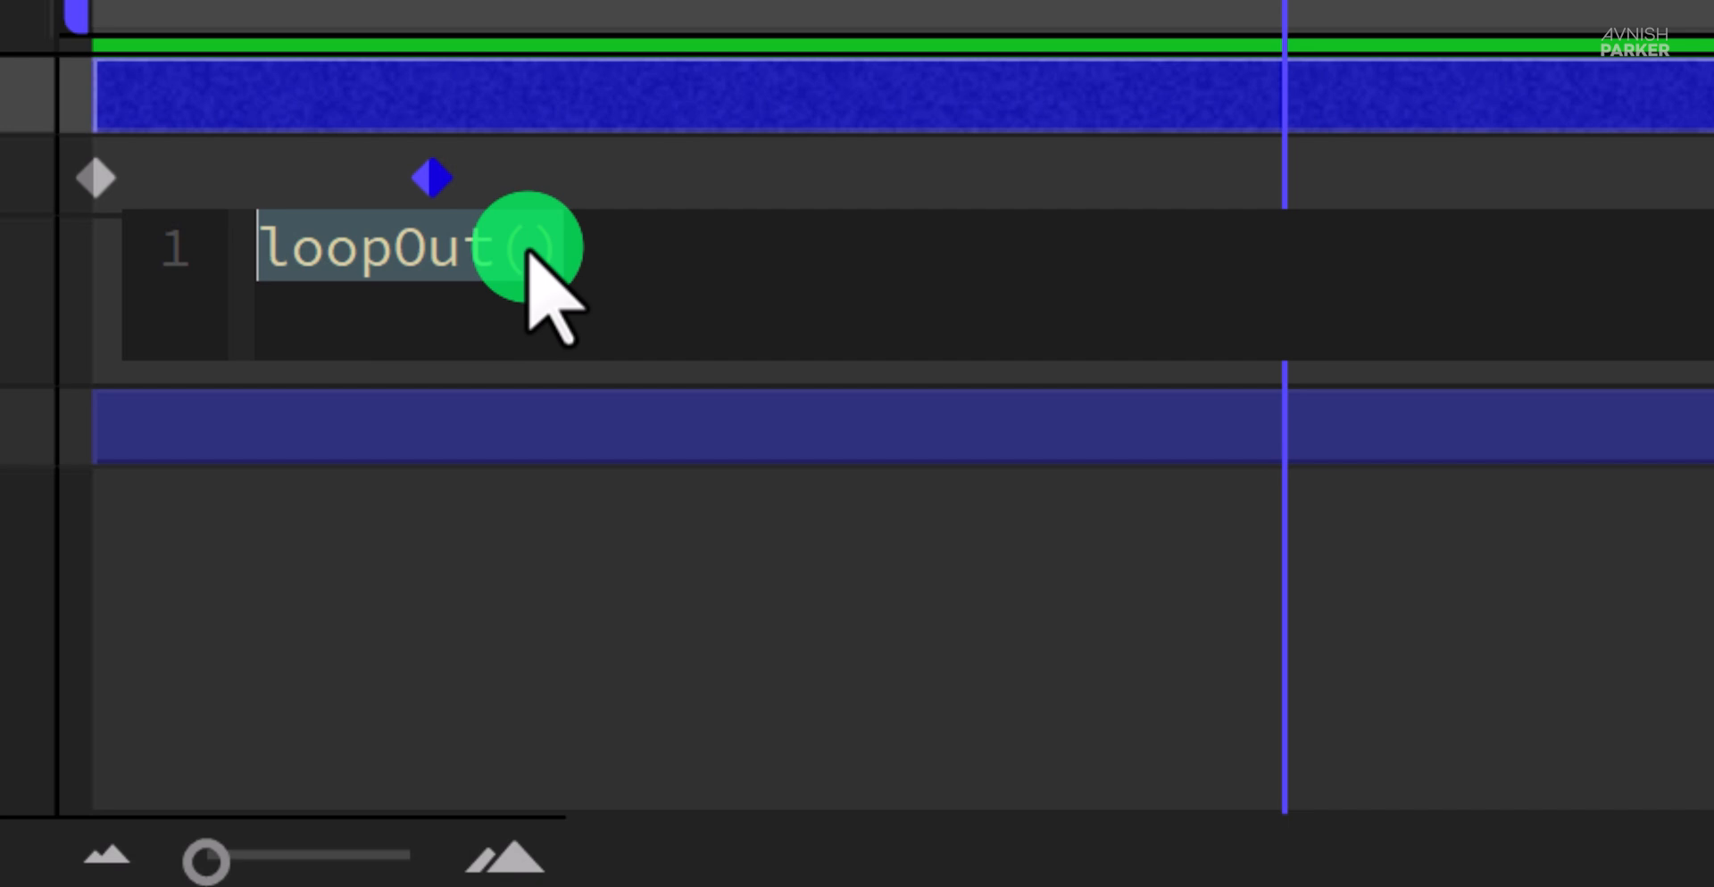
{"action": "left_click", "coordinate": [527, 252]}
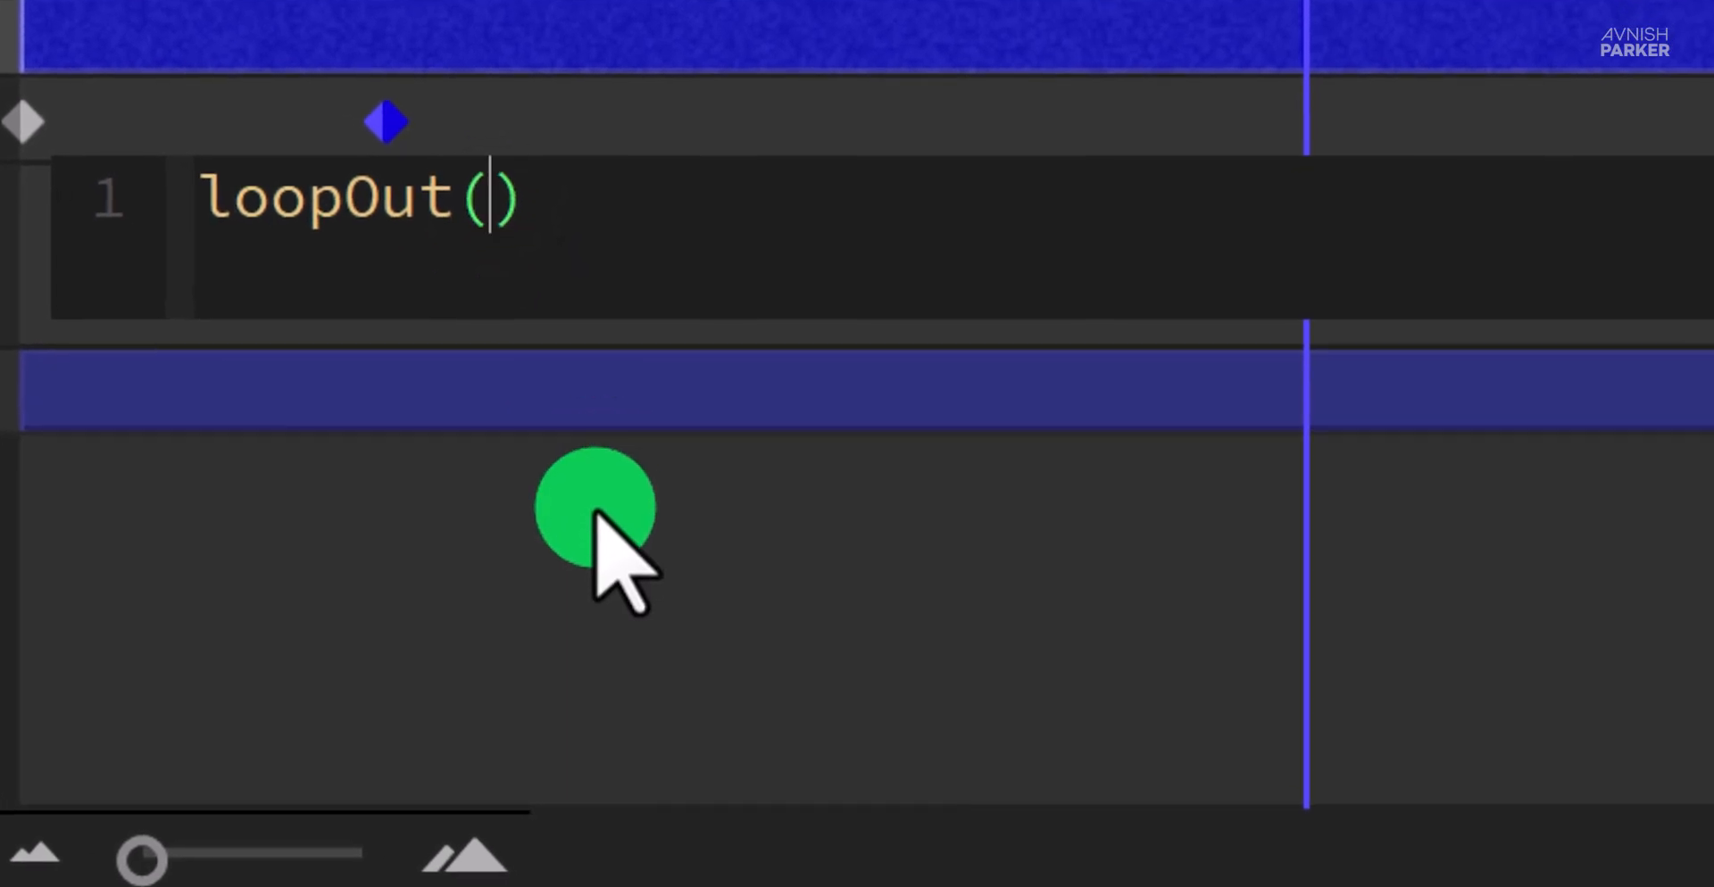
{"action": "type", "text": "\""}
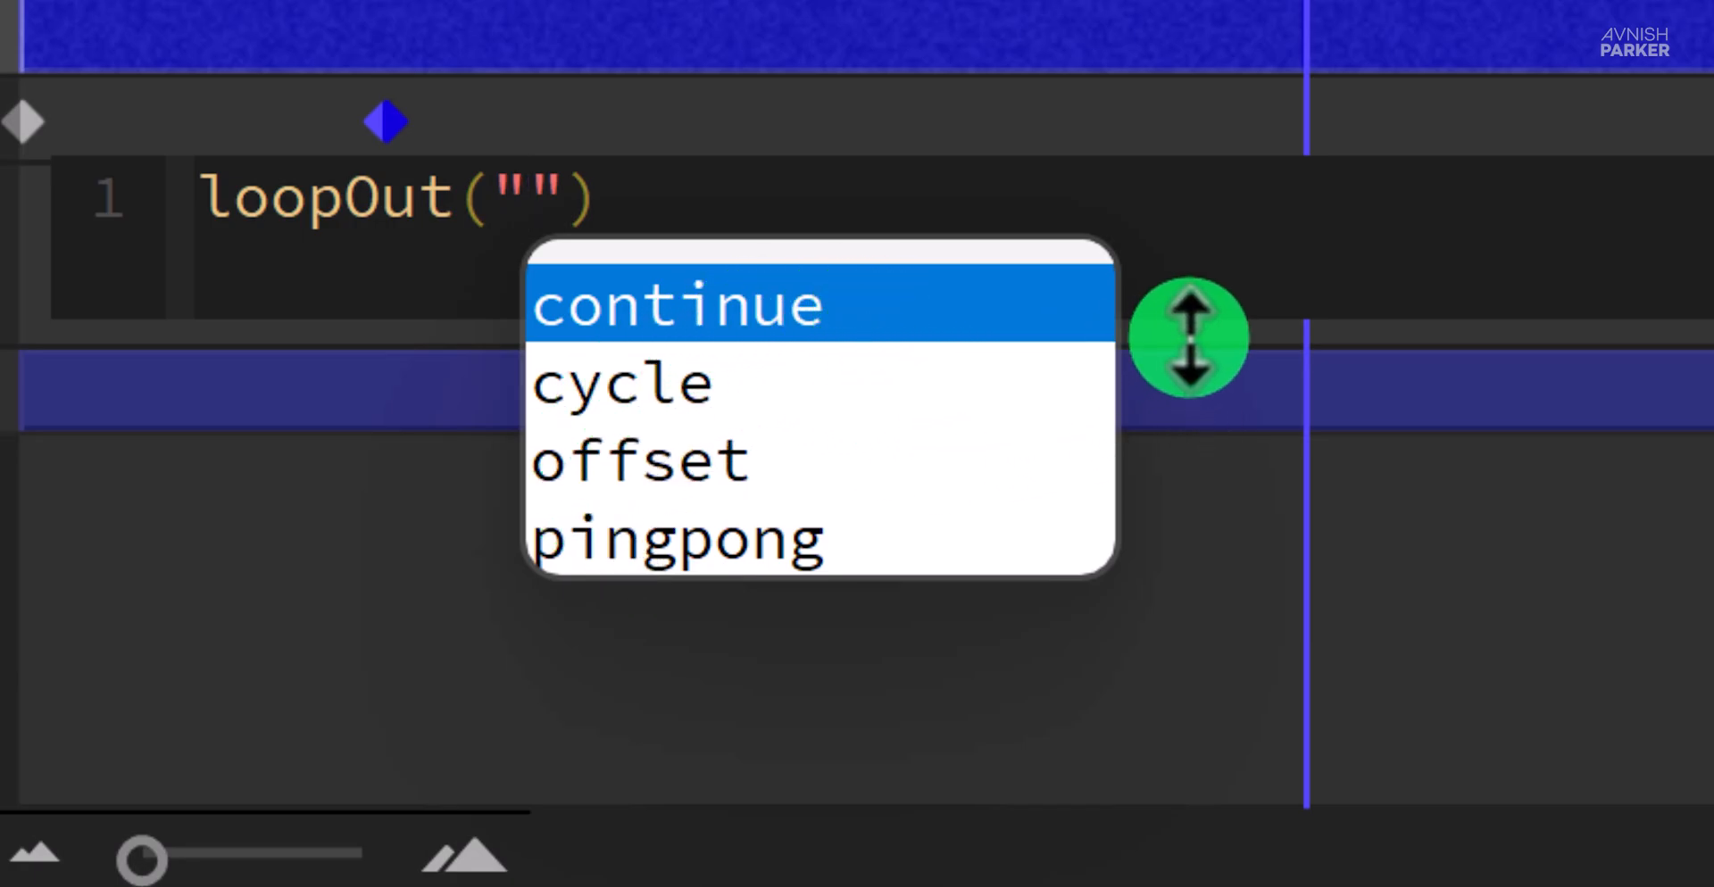
{"action": "key", "text": "Down"}
{"action": "key", "text": "Down"}
{"action": "key", "text": "Down"}
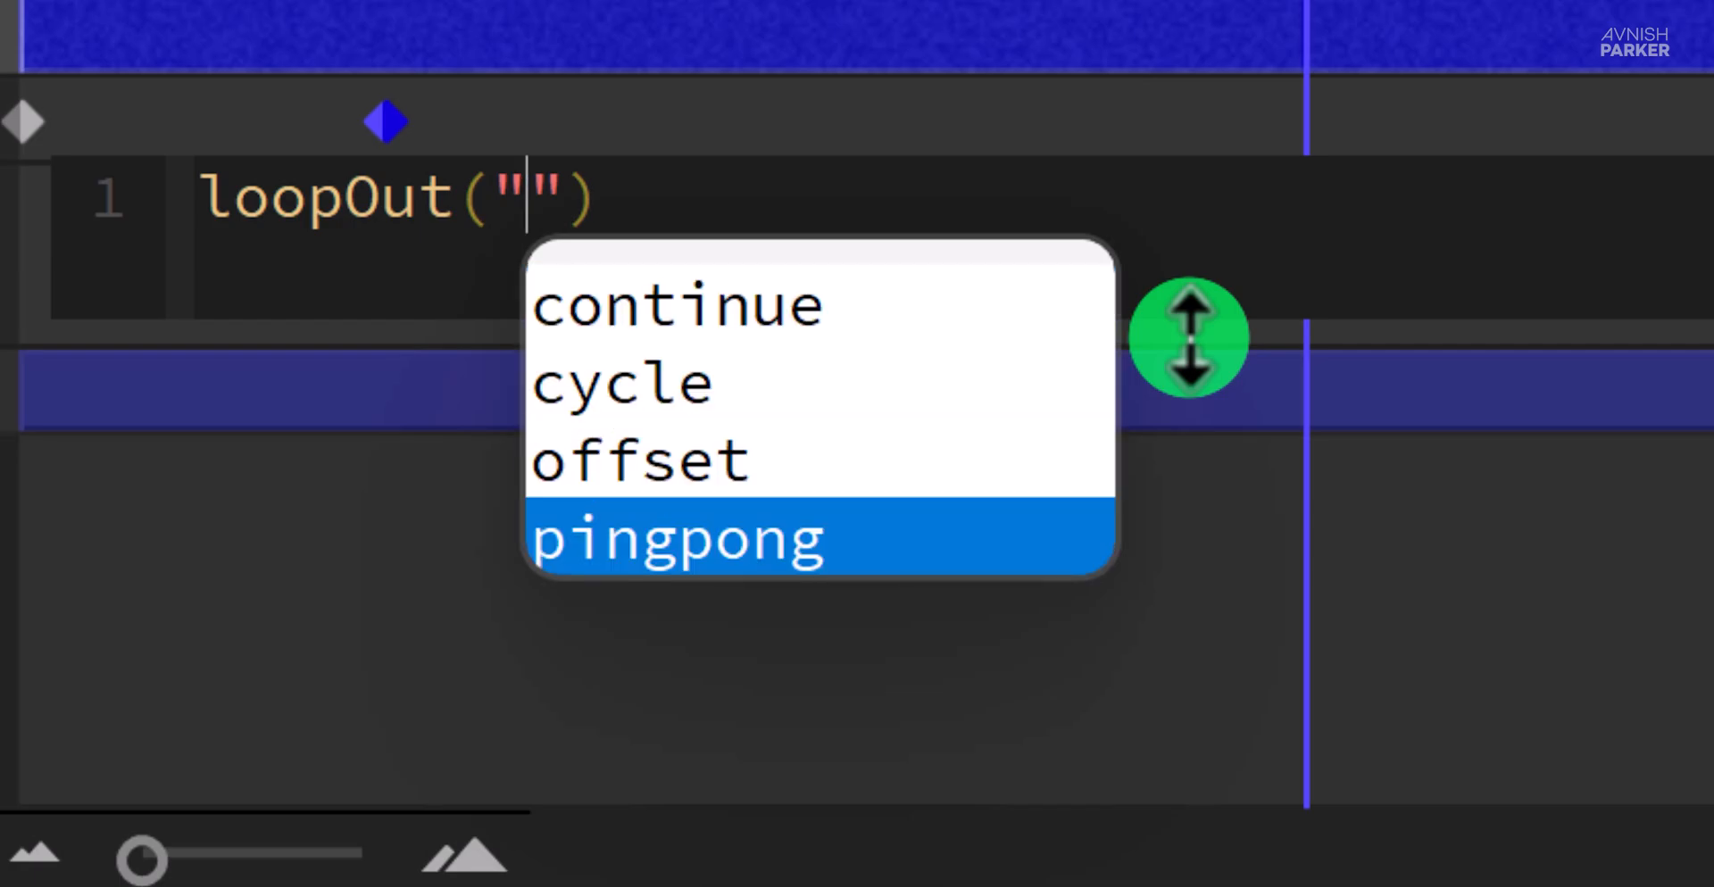
{"action": "key", "text": "Return"}
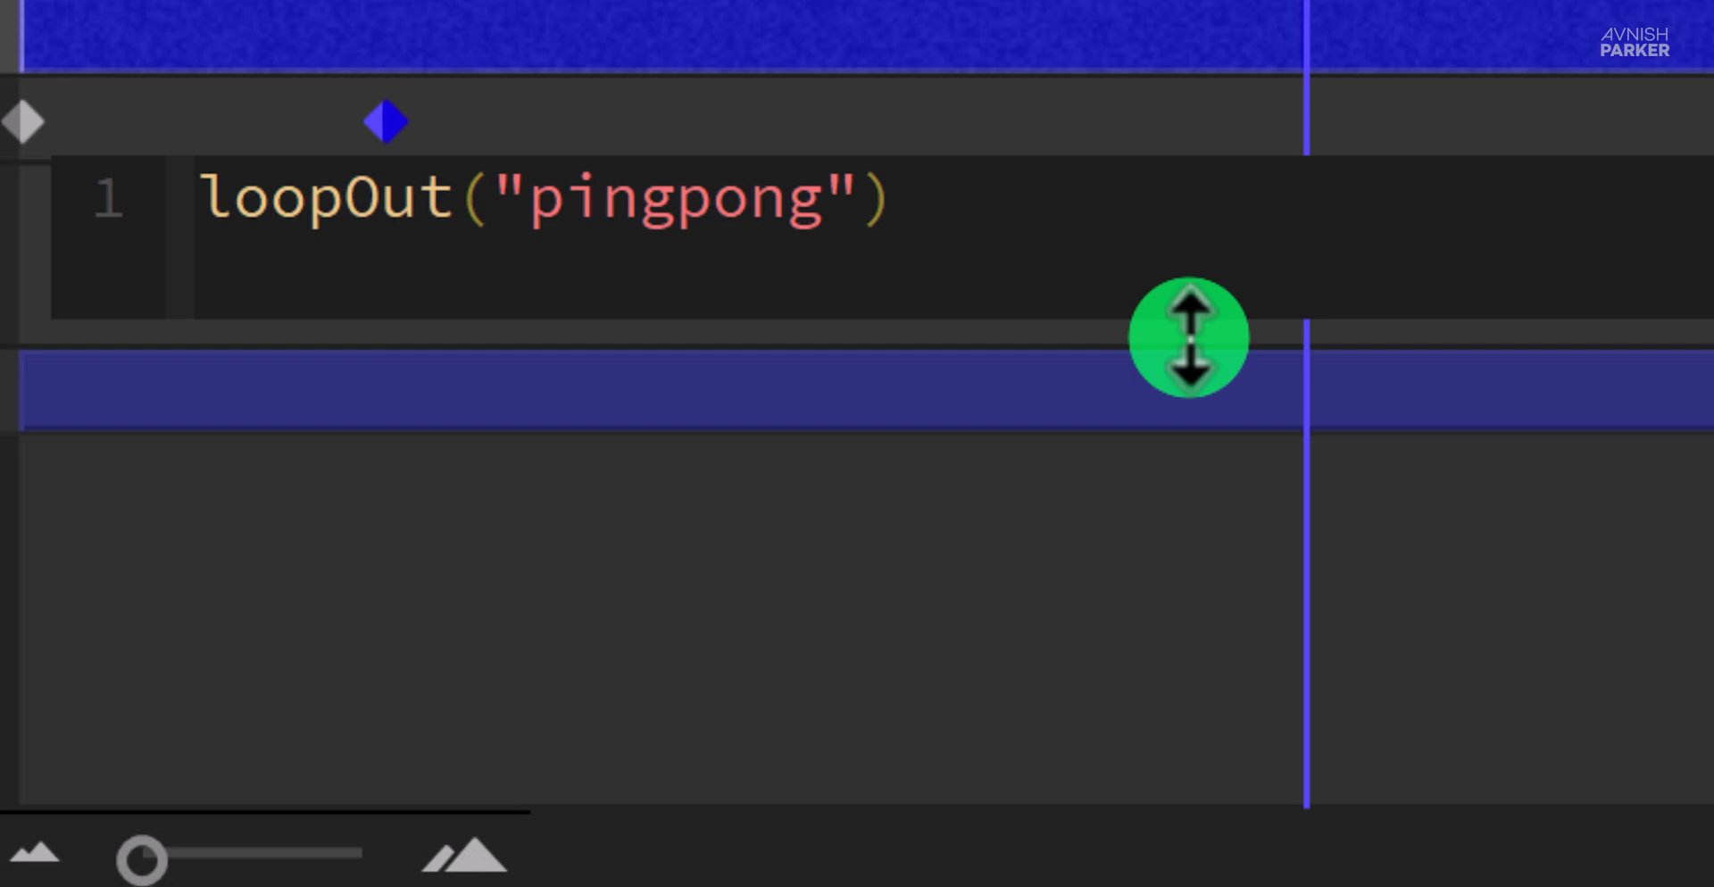
{"action": "left_click", "coordinate": [767, 616]}
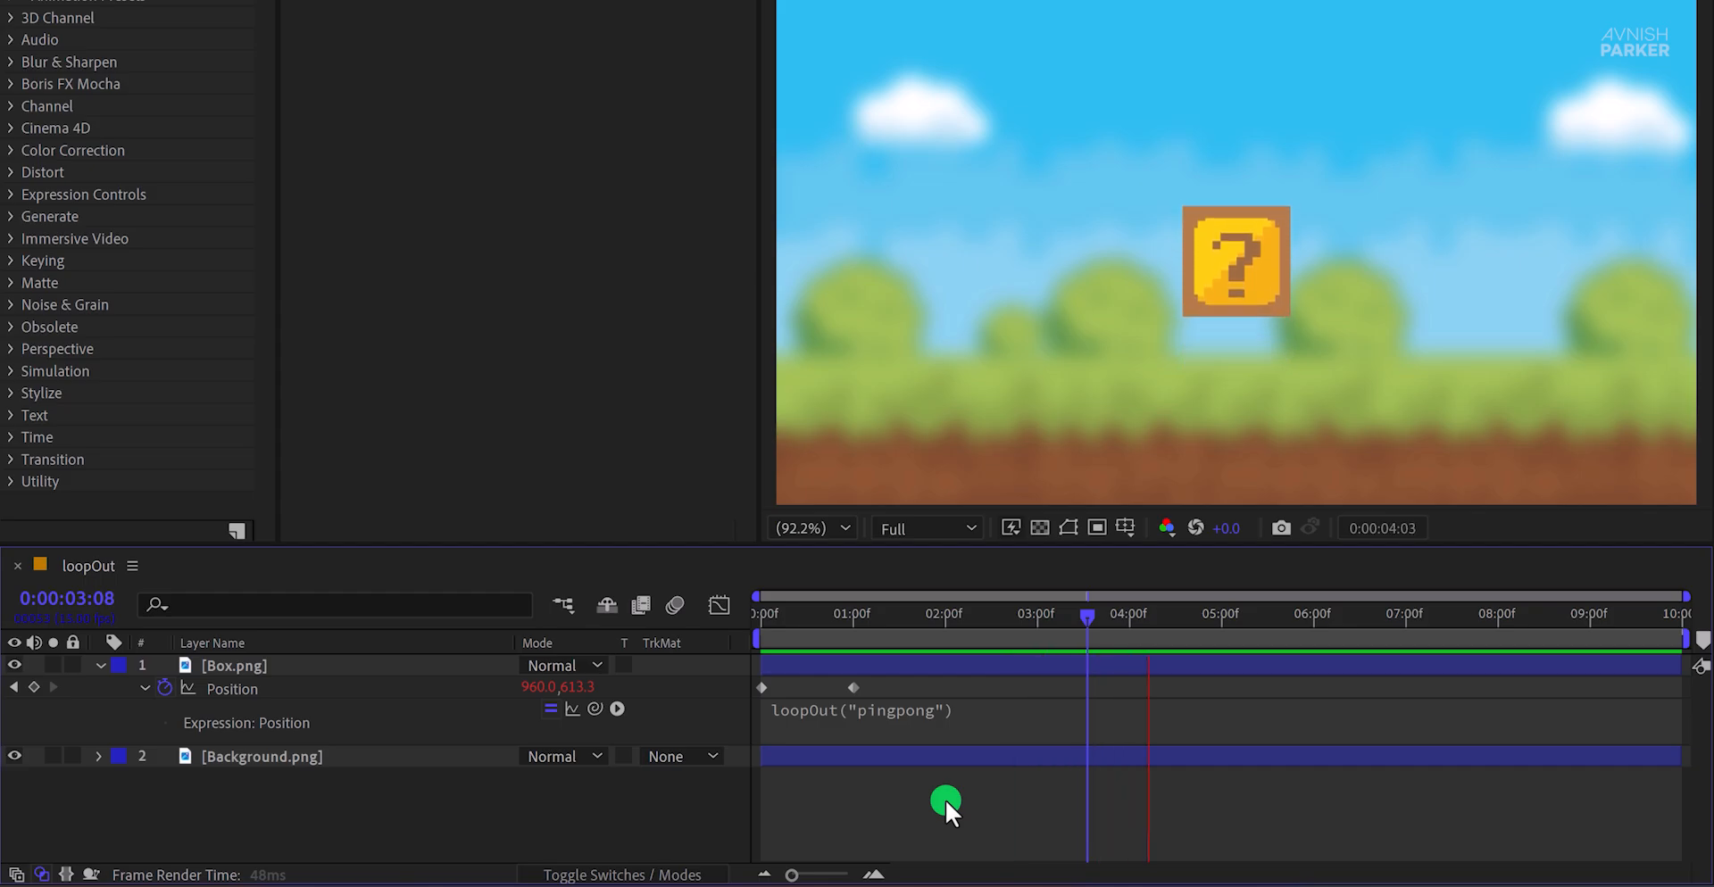
{"action": "key", "text": "space"}
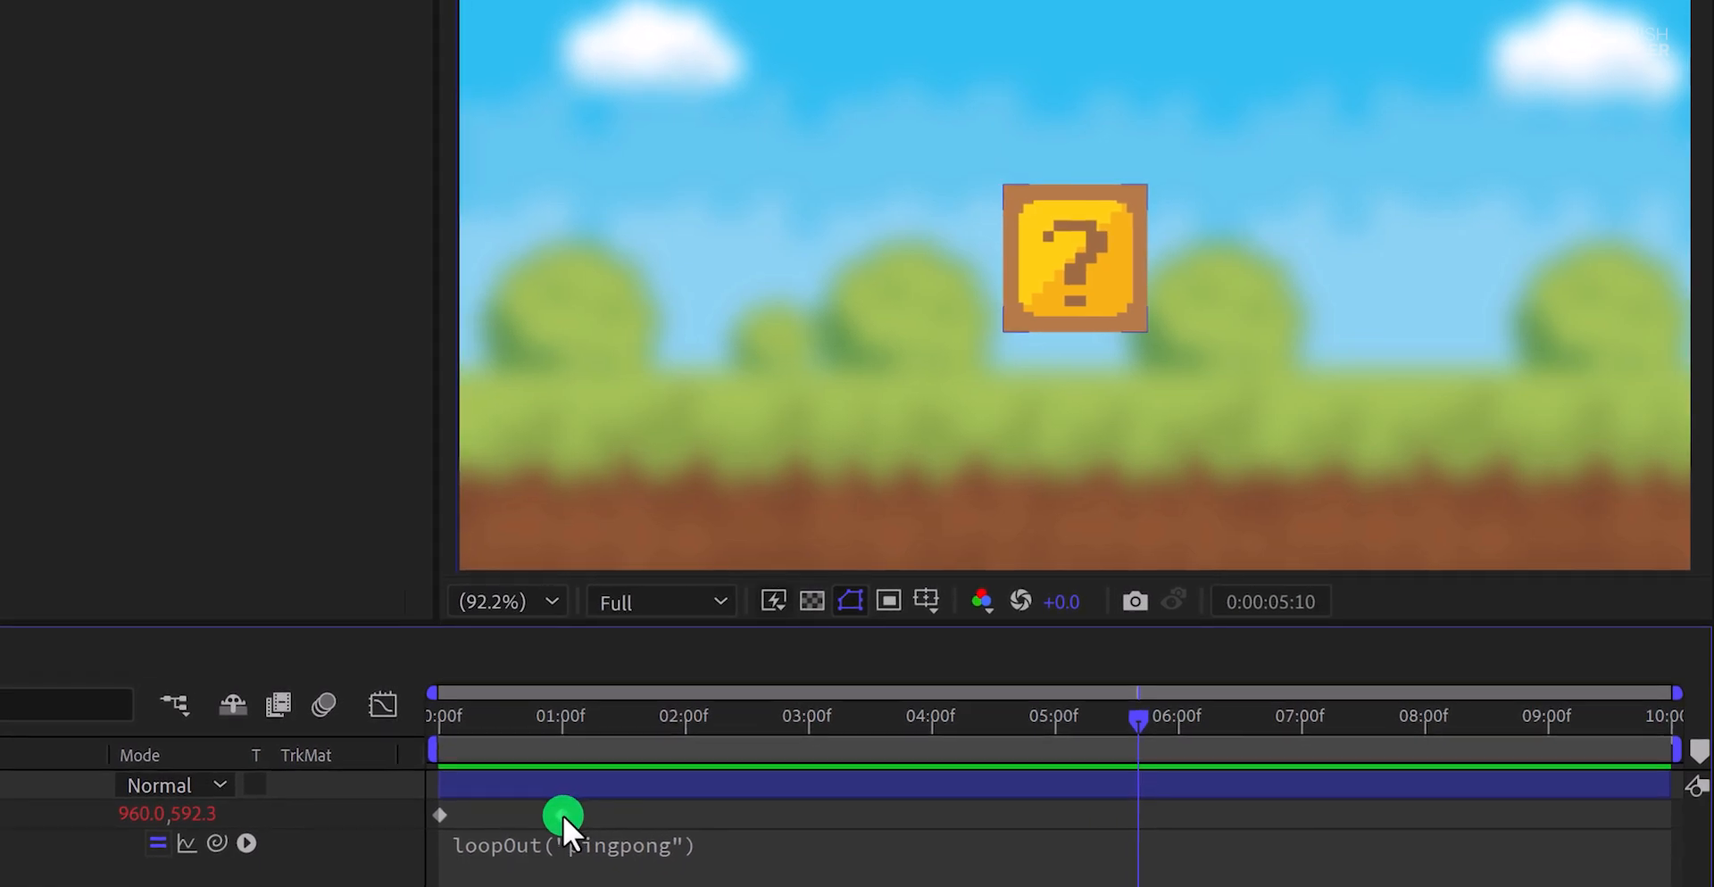
- Try a faster loop by moving the second Position keyframe to frame 6 and playing back the animation
{"action": "left_click_drag", "start_coordinate": [562, 816], "coordinate": [489, 814]}
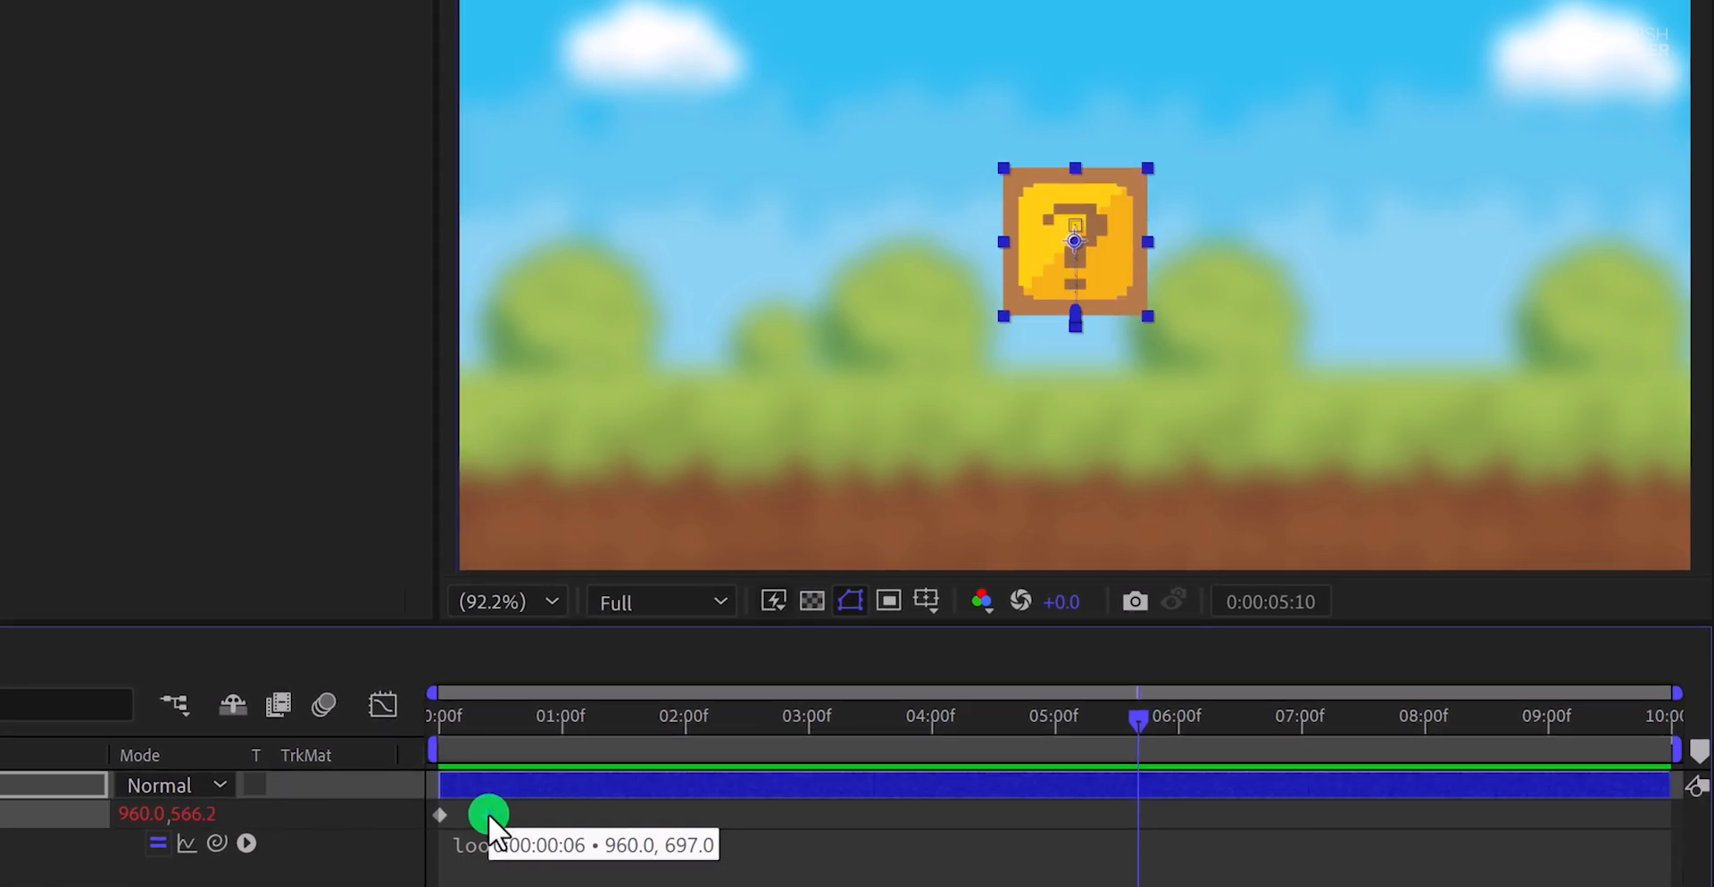
{"action": "key", "text": "space"}
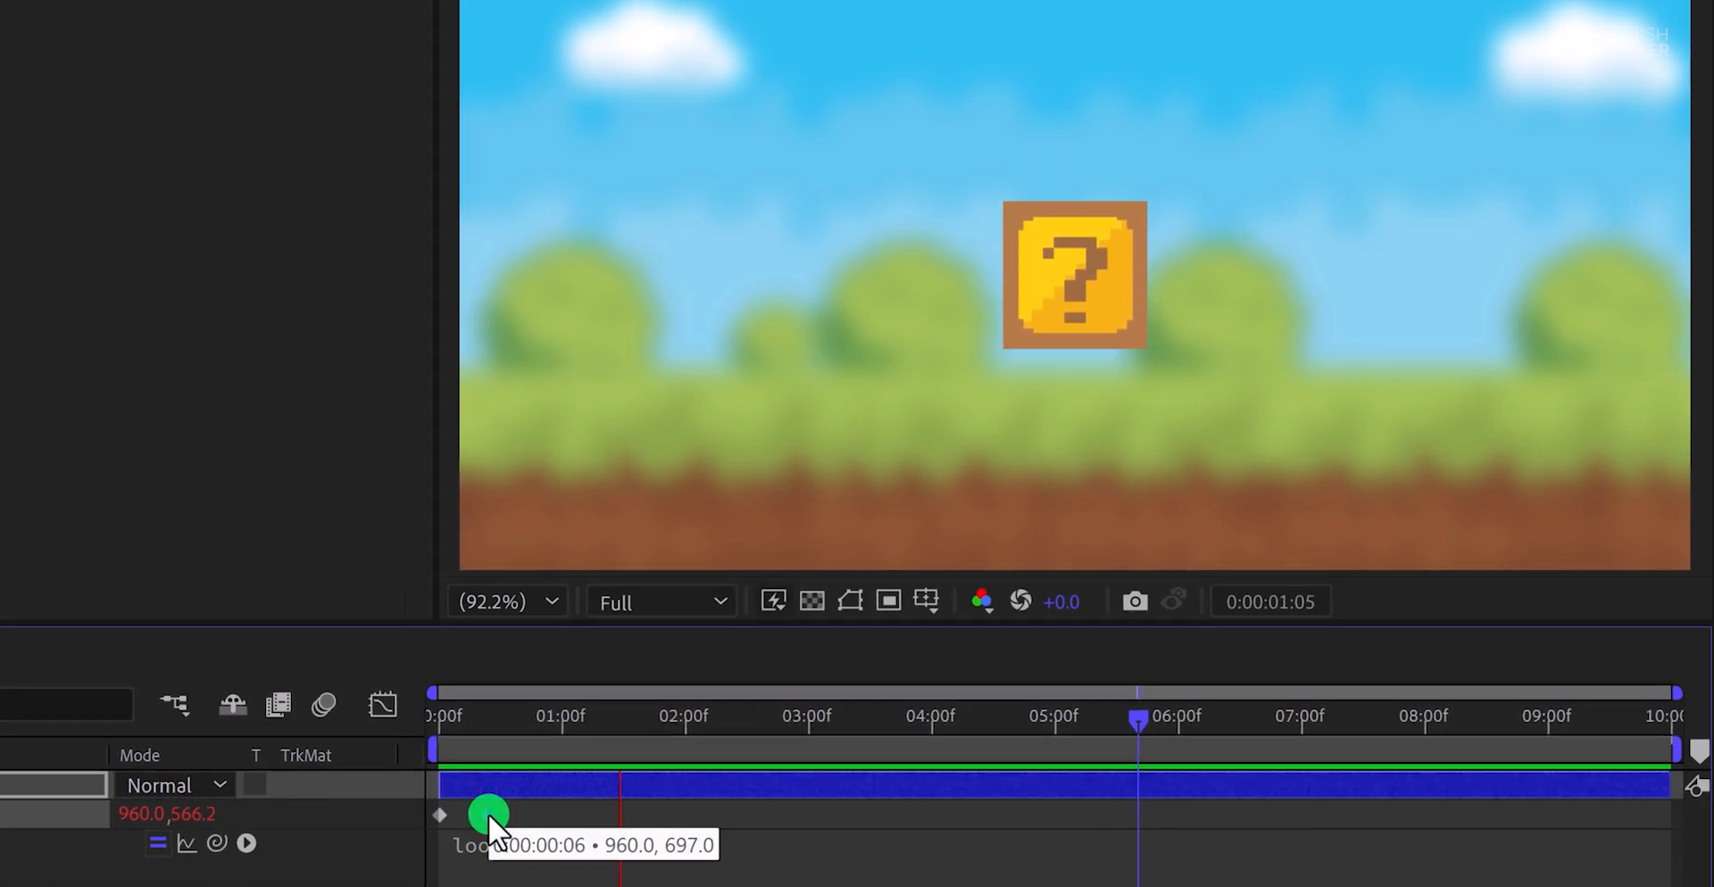
{"action": "key", "text": "space"}
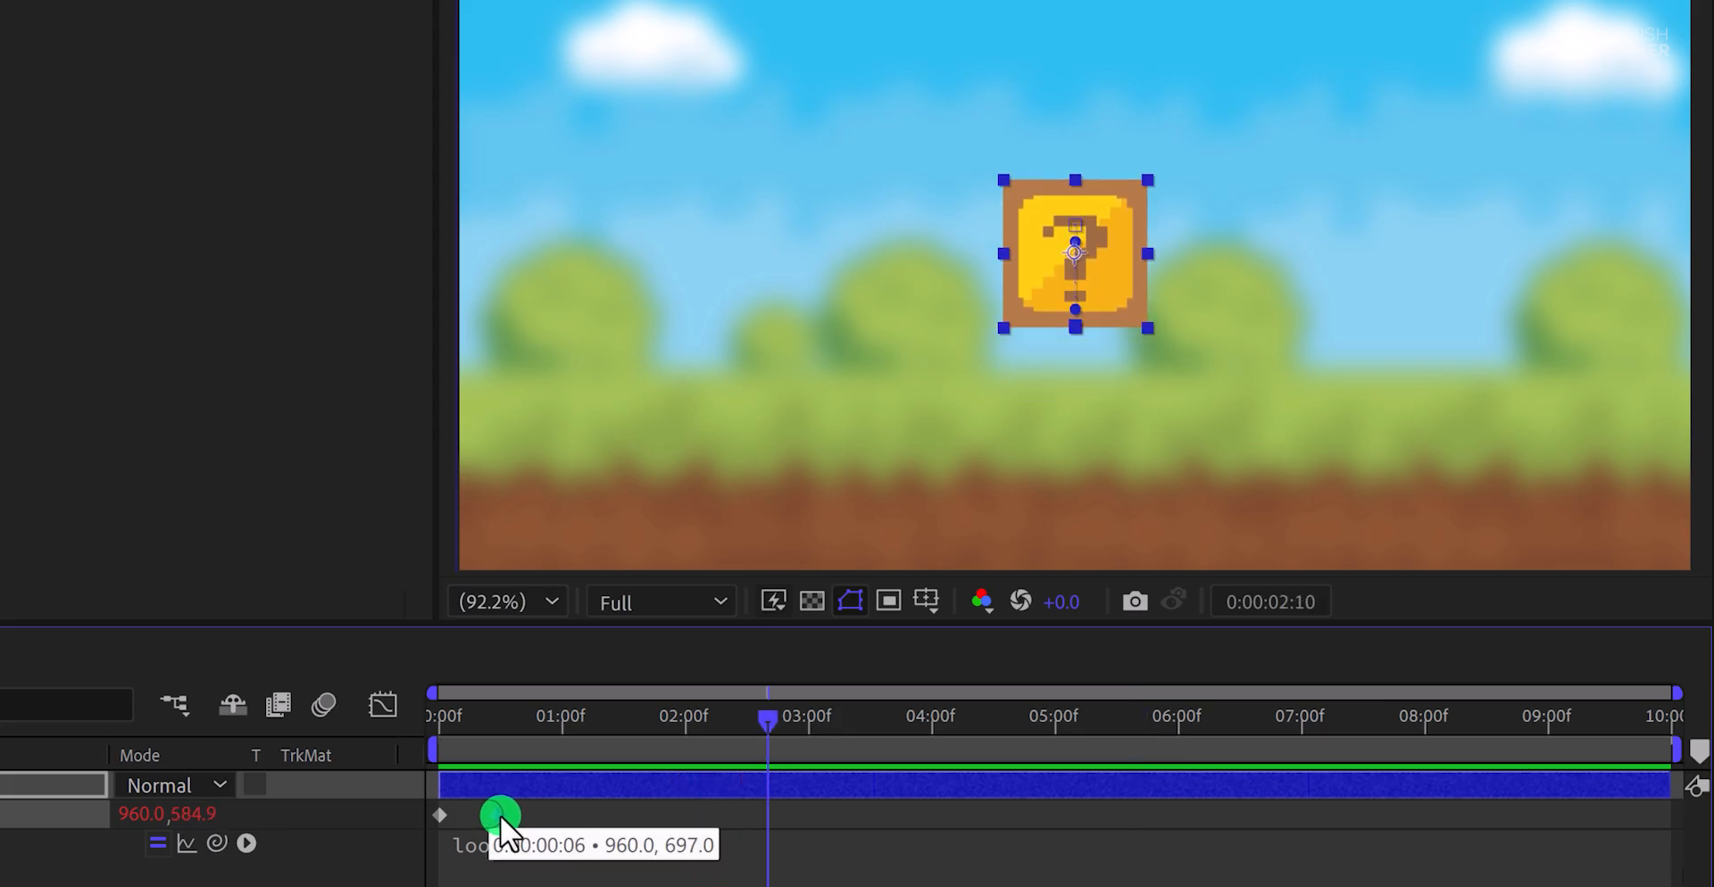
- With the second Position keyframe back at 1 second, apply Easy Ease to both keyframes and preview the animation
{"action": "left_click_drag", "start_coordinate": [500, 816], "coordinate": [430, 822]}
{"action": "right_click", "coordinate": [439, 815]}
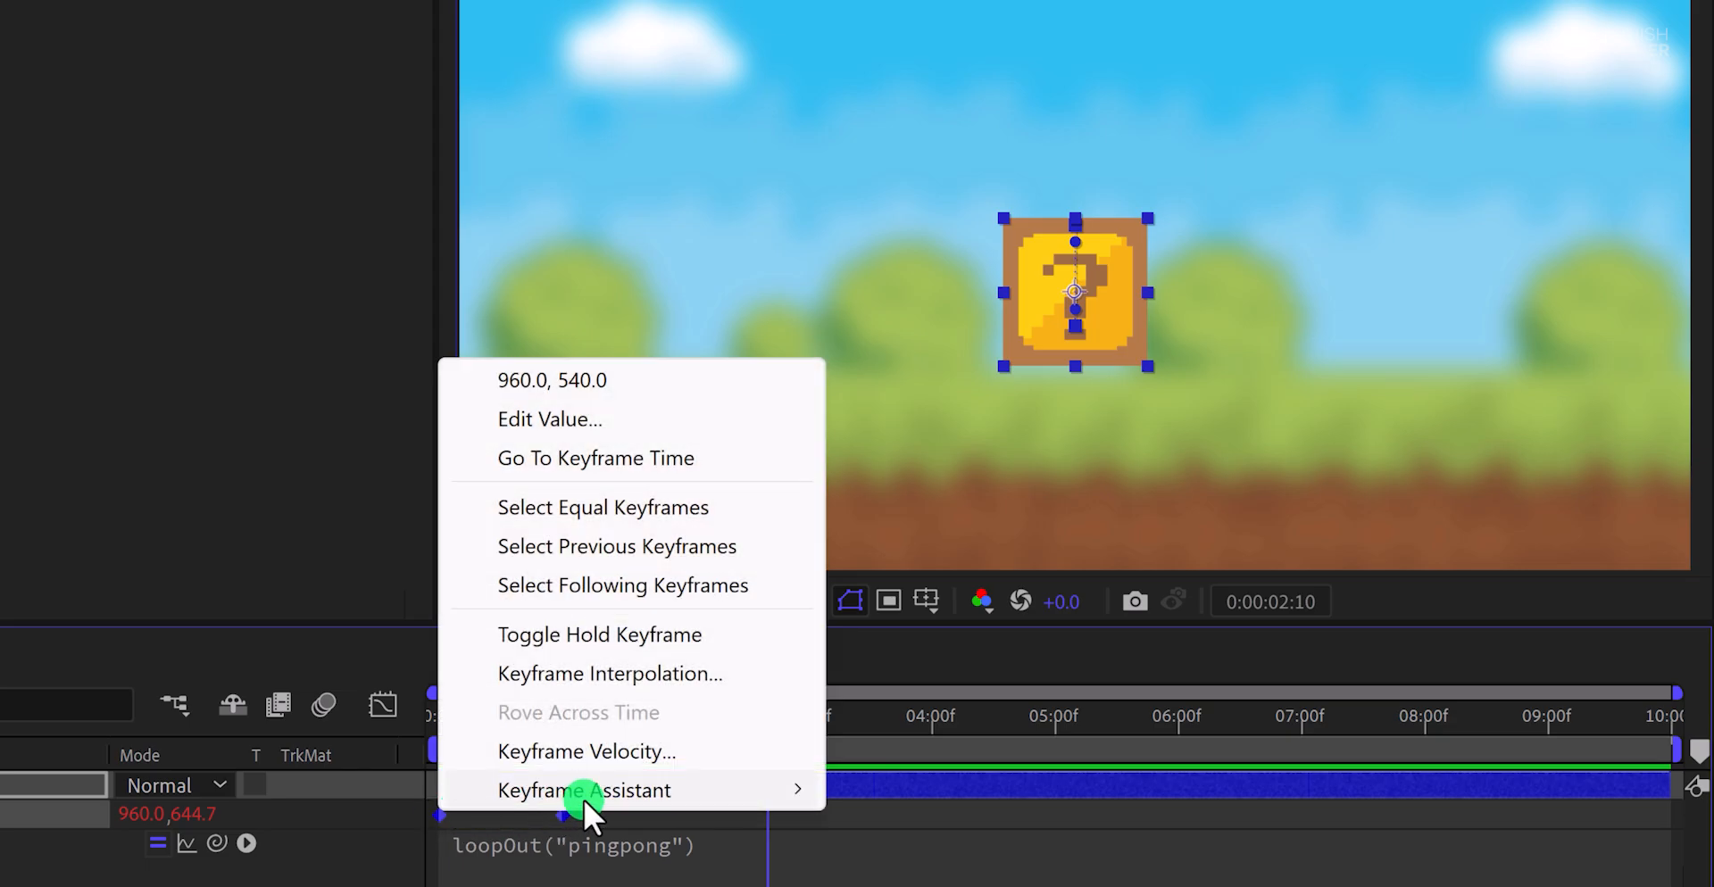
{"action": "mouse_move", "coordinate": [612, 786]}
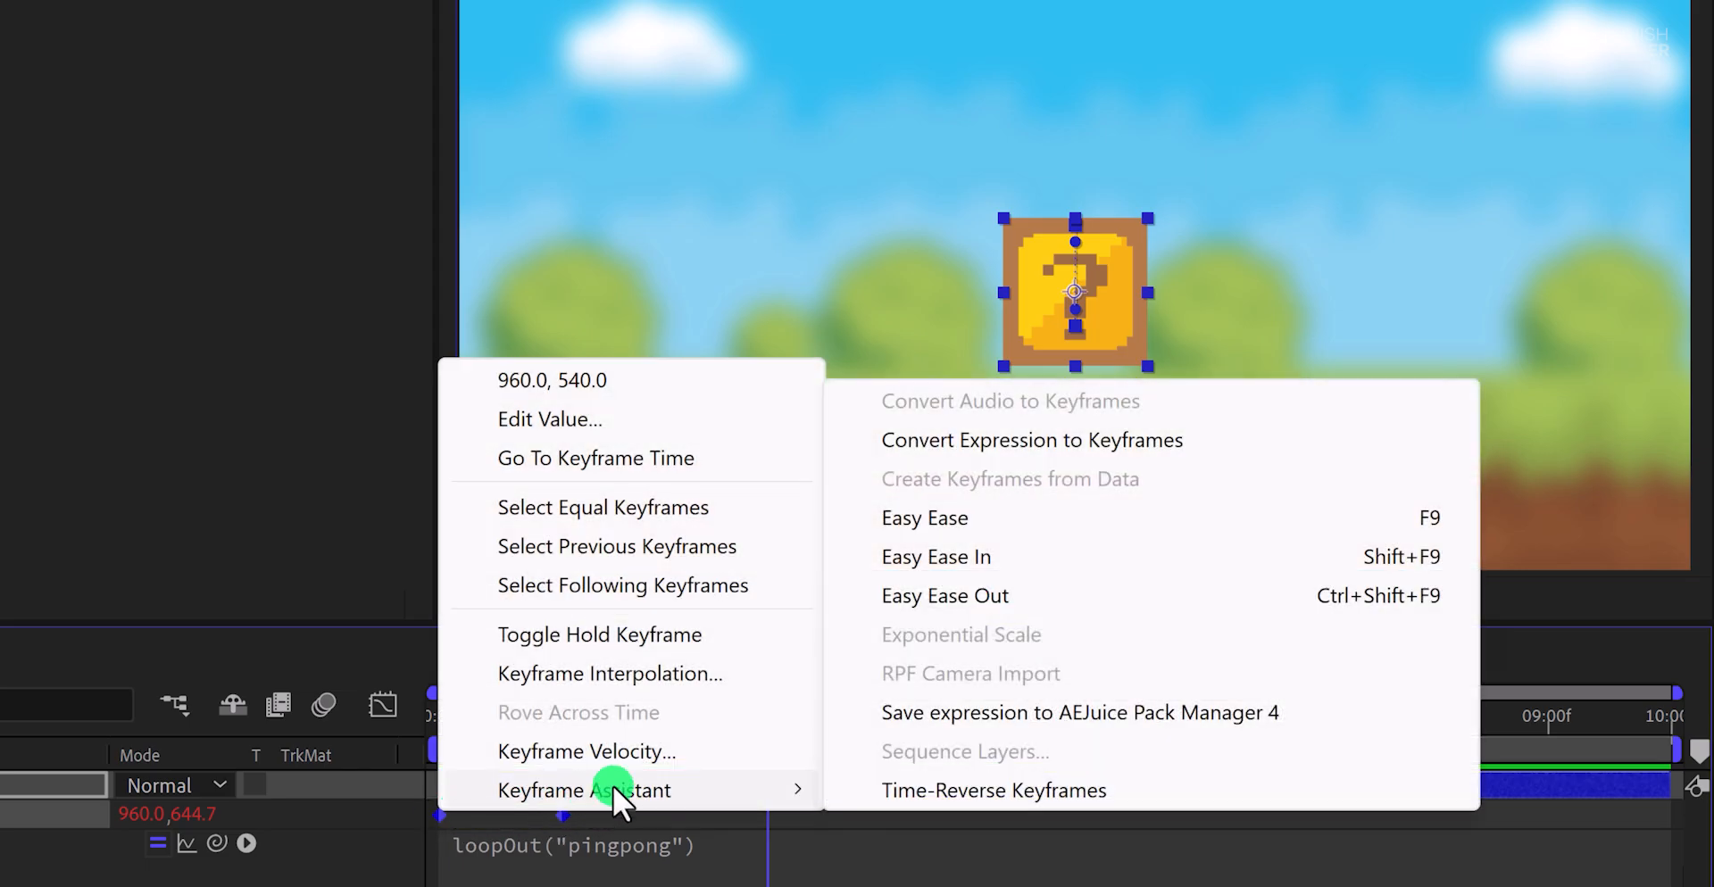
{"action": "left_click", "coordinate": [976, 518]}
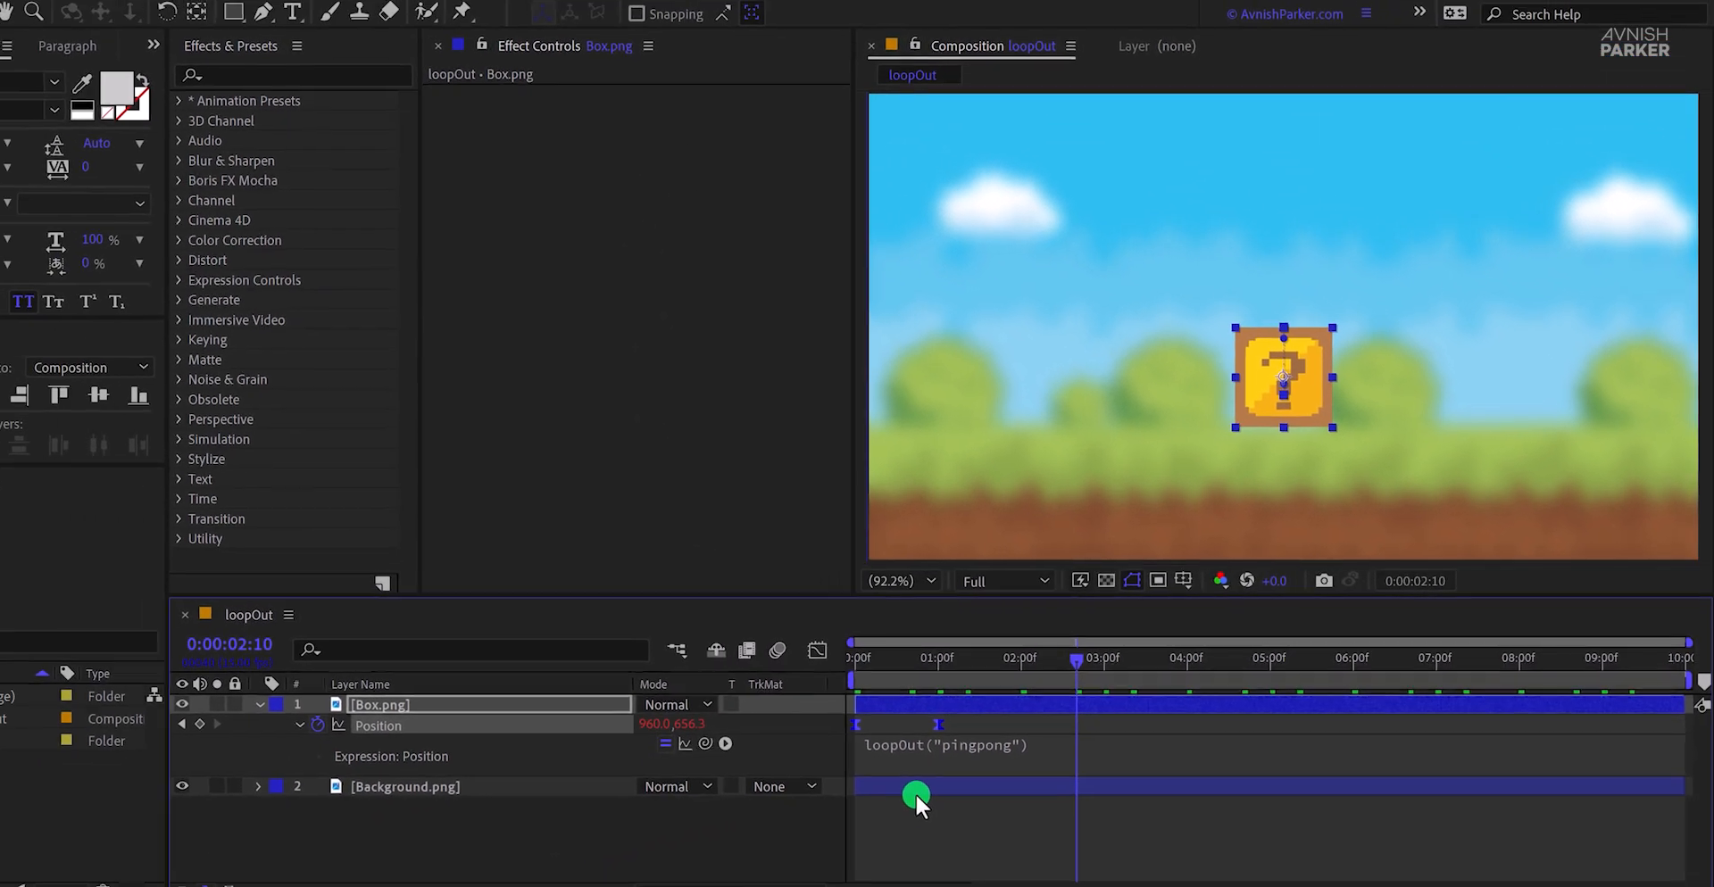
{"action": "key", "text": "space"}
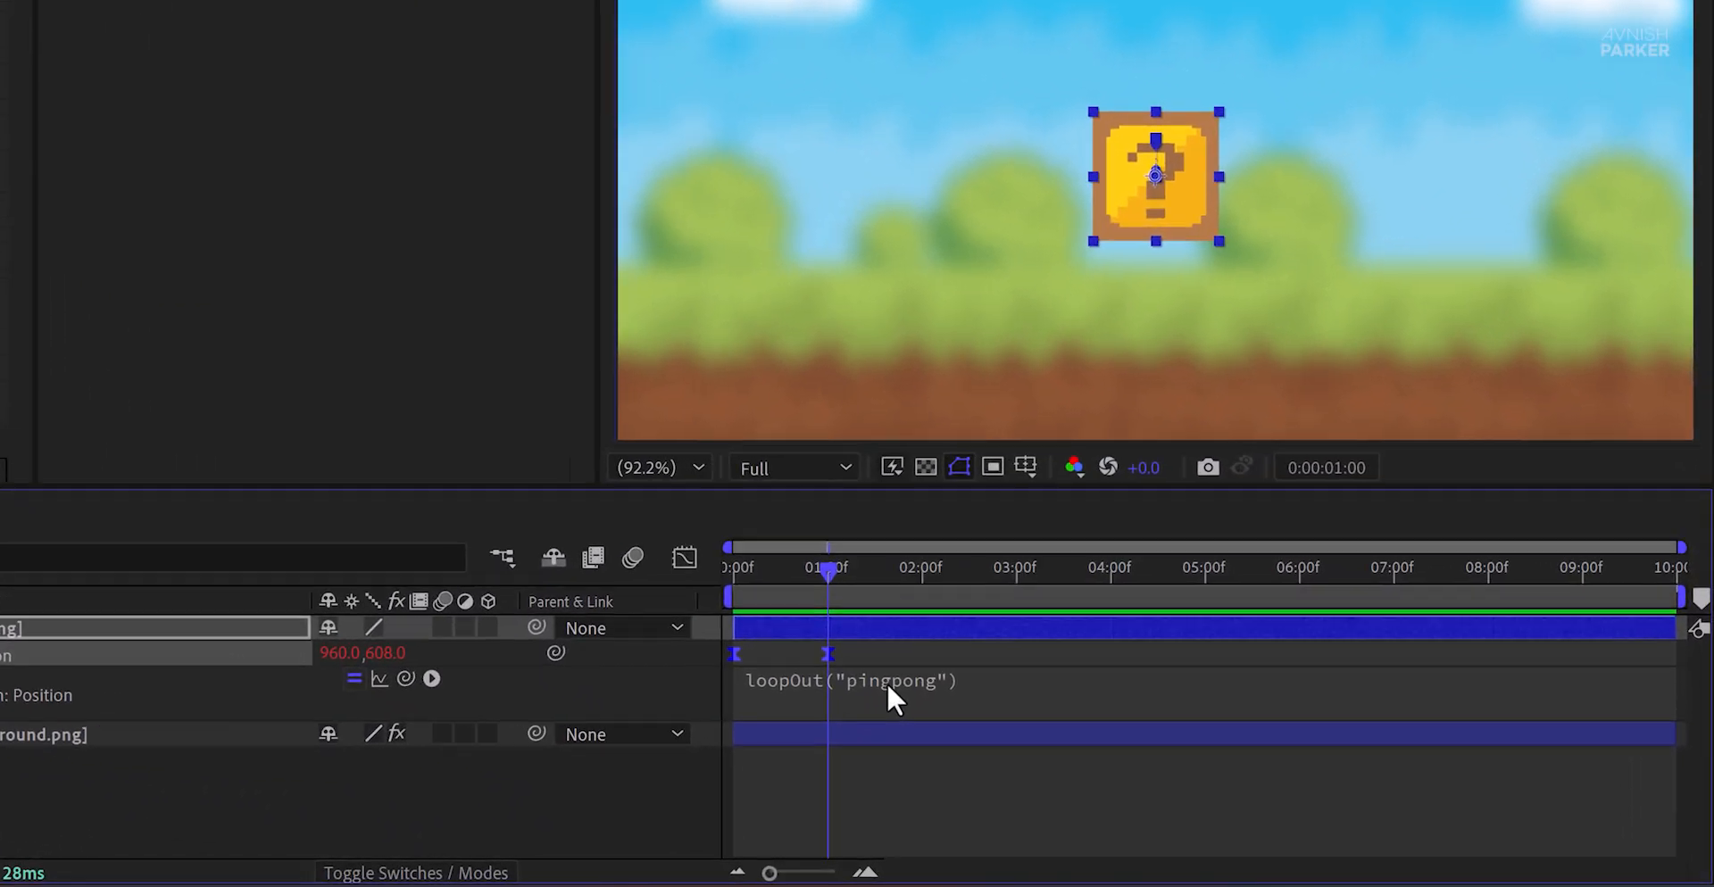
- Replace the loop type in the Position expression so it reads loopOut("continue"), and play back the animation
{"action": "left_click", "coordinate": [889, 686]}
{"action": "double_click", "coordinate": [905, 683]}
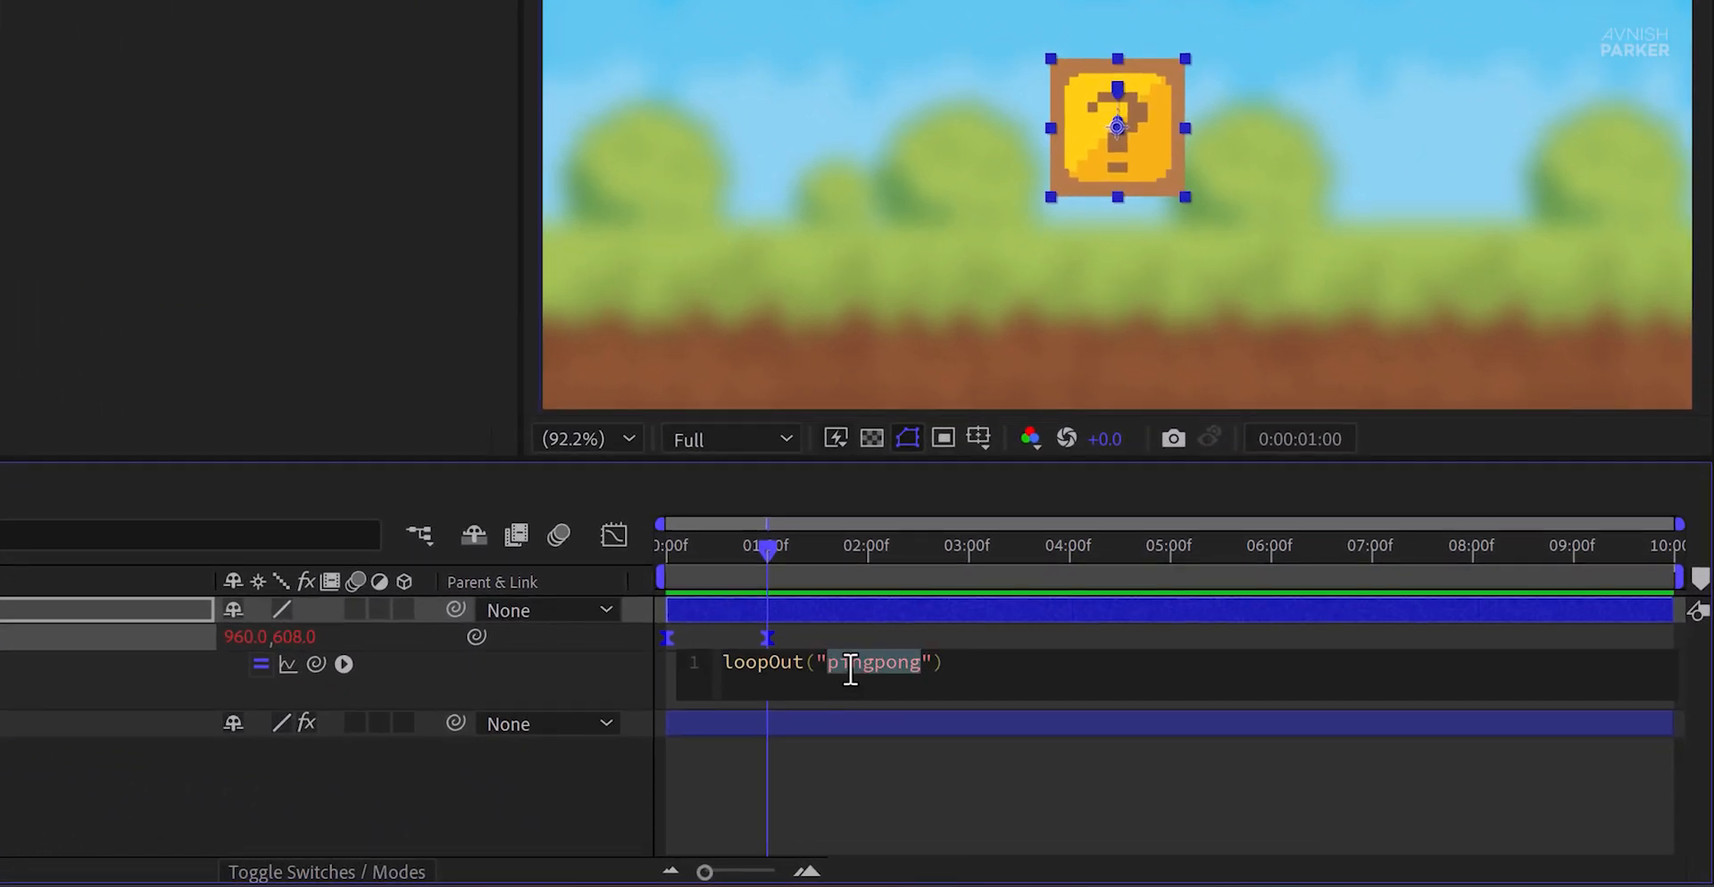
{"action": "key", "text": "BackSpace"}
{"action": "left_click", "coordinate": [916, 696]}
{"action": "key", "text": "KP_Enter"}
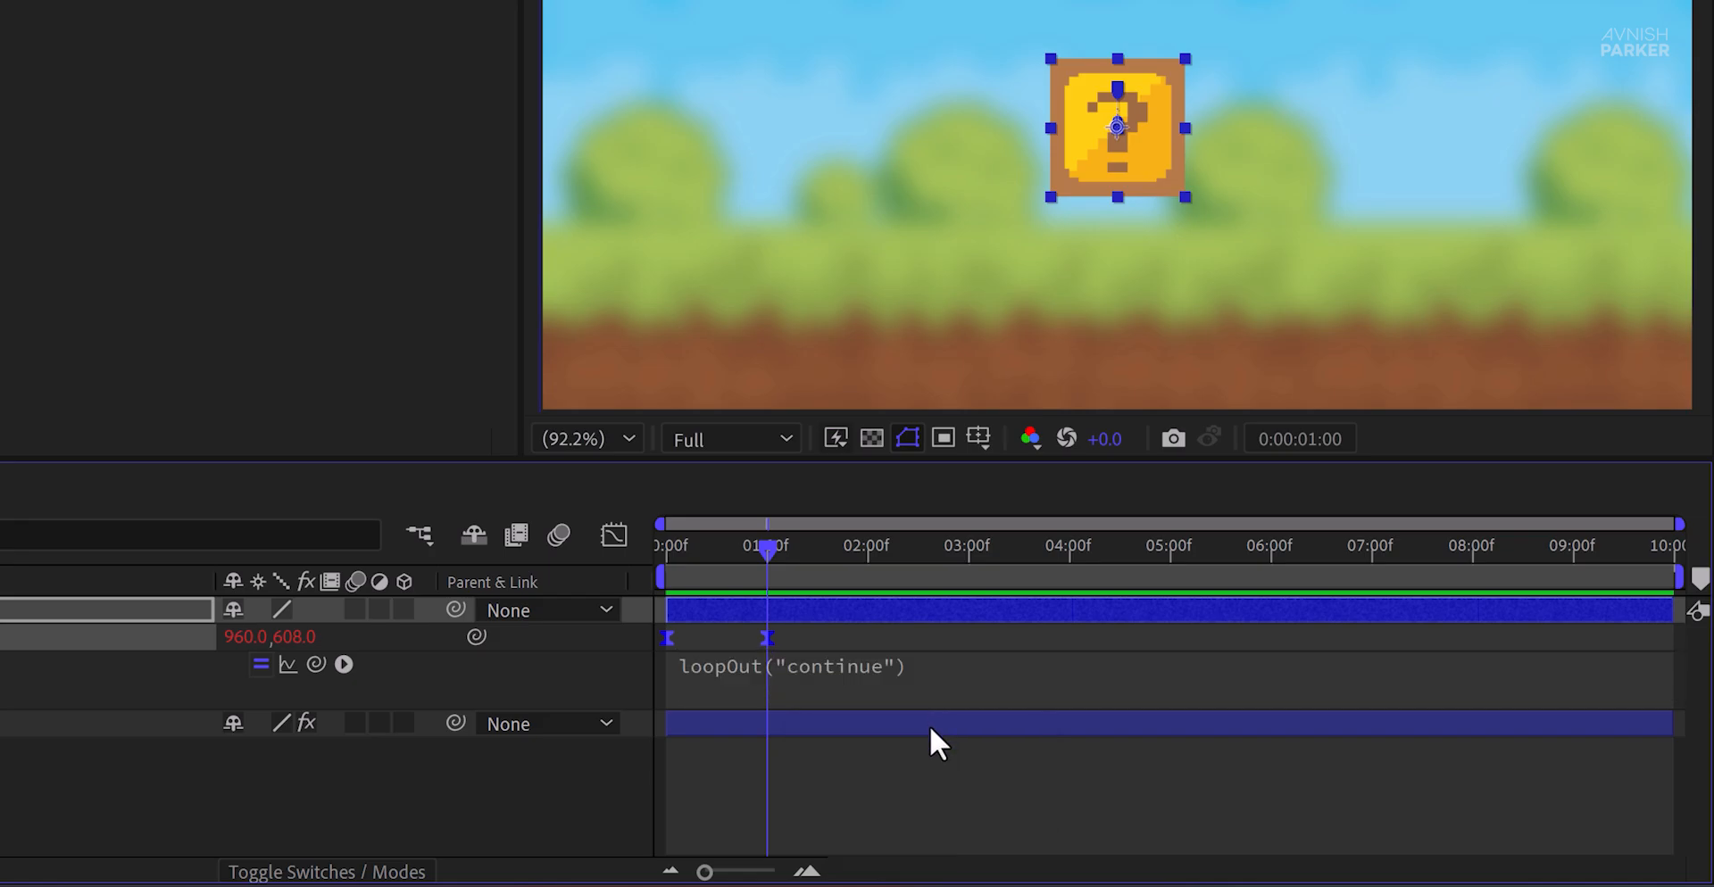
{"action": "key", "text": "space"}
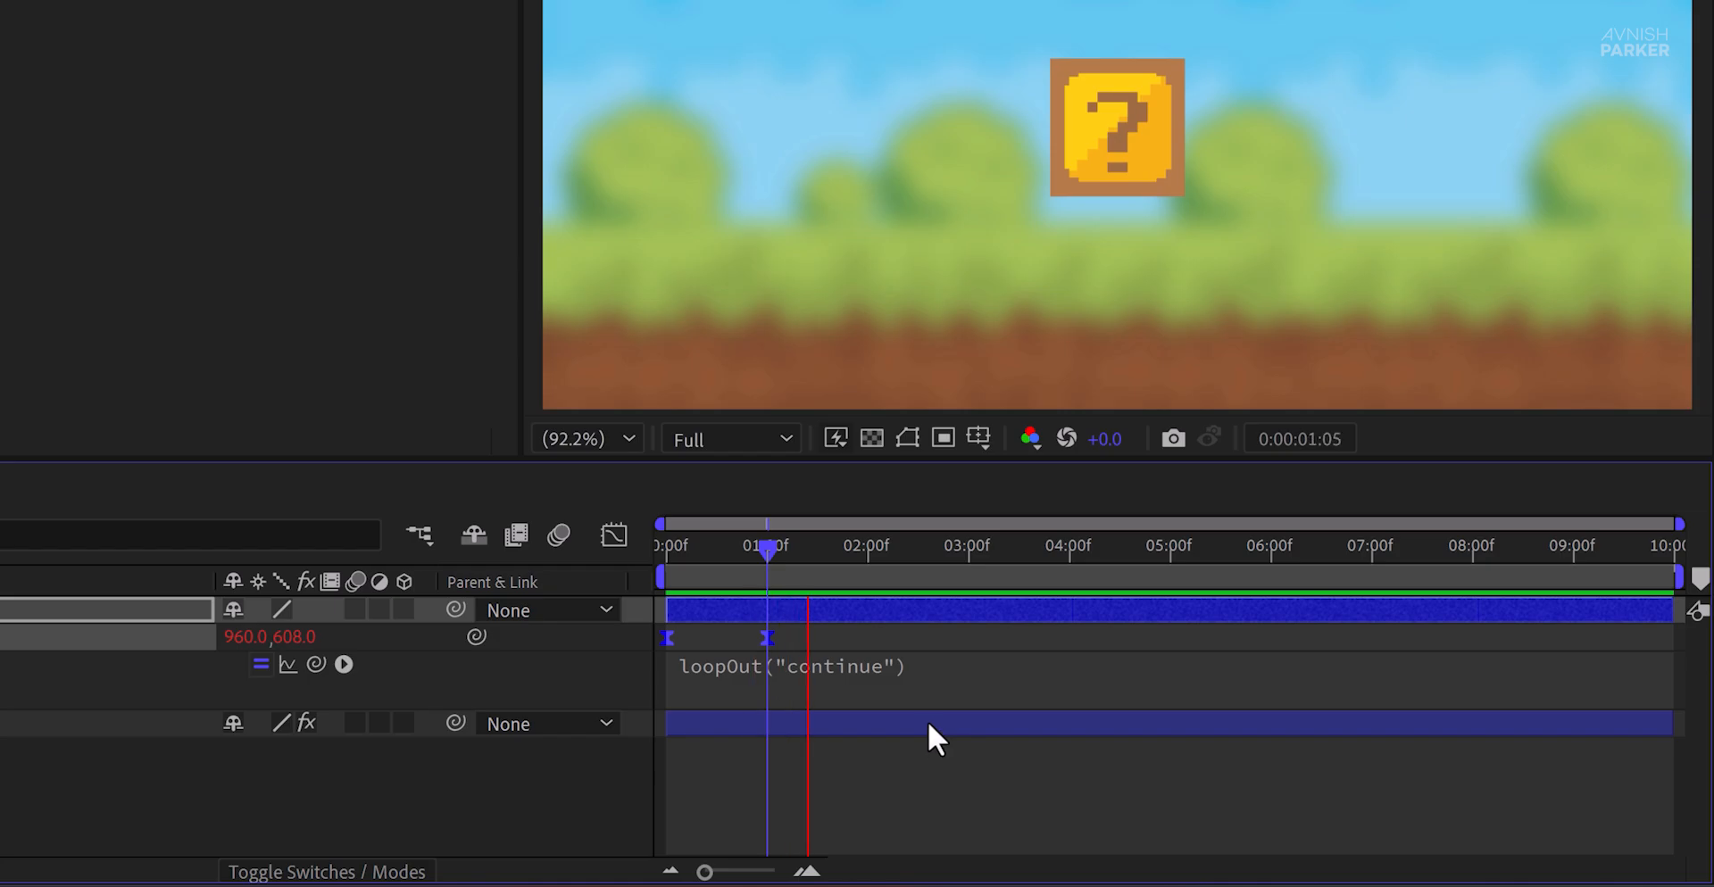
- Convert both Position keyframes to linear in the Graph Editor, preview the loop, and return to the layer timeline
{"action": "key", "text": "space"}
{"action": "left_click_drag", "start_coordinate": [780, 546], "coordinate": [730, 572]}
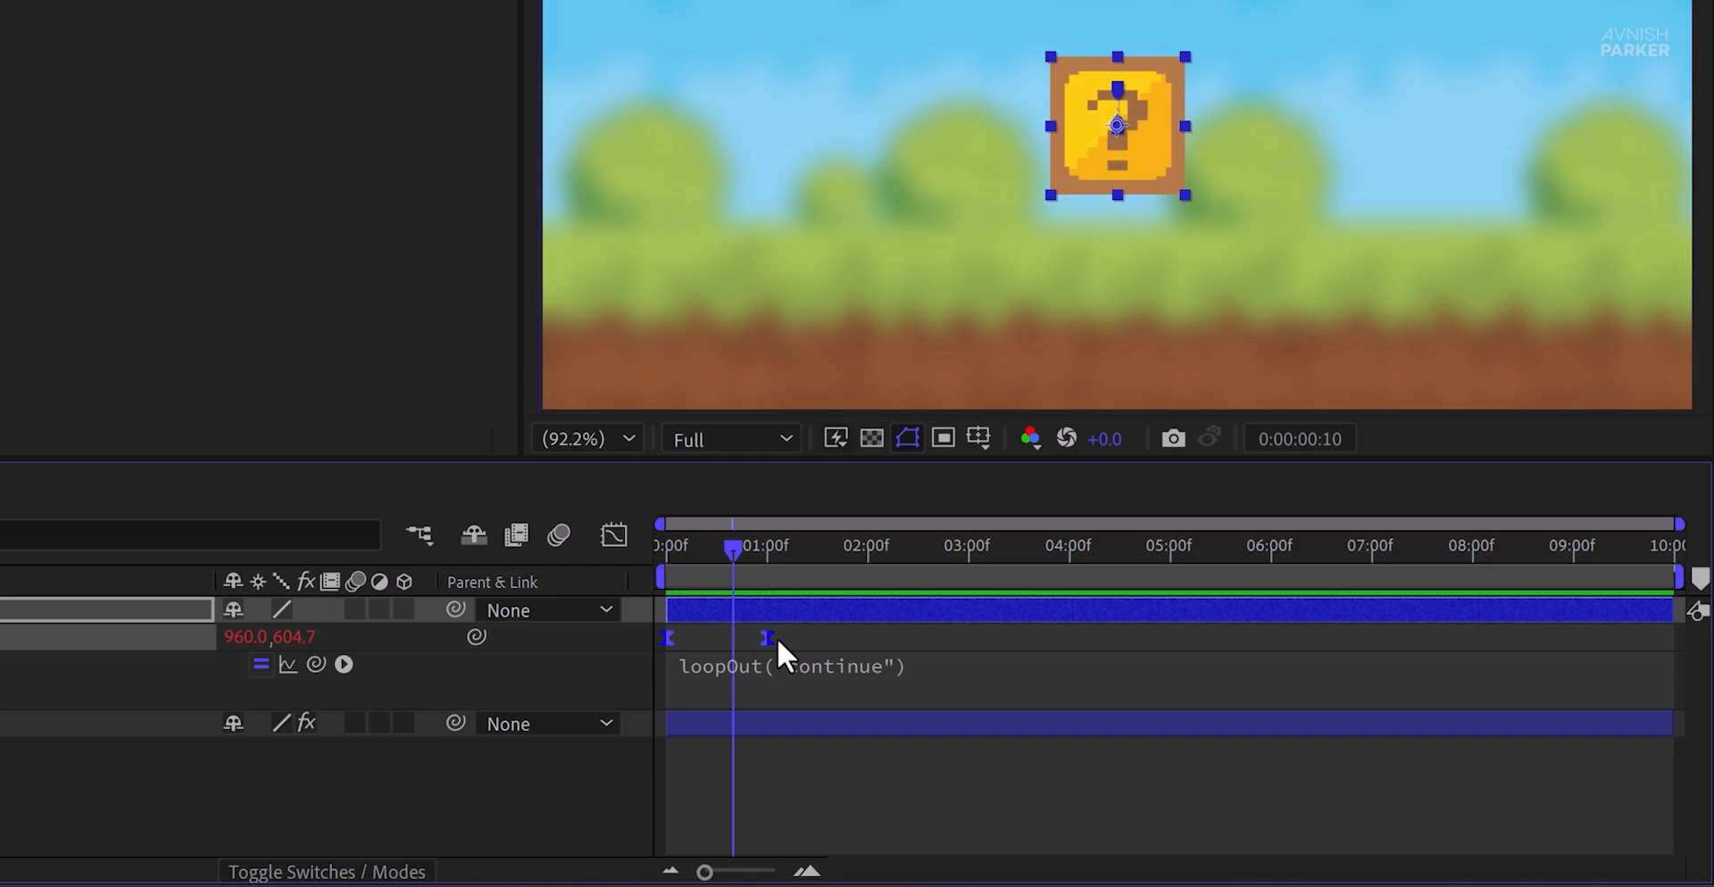
{"action": "left_click", "coordinate": [613, 535]}
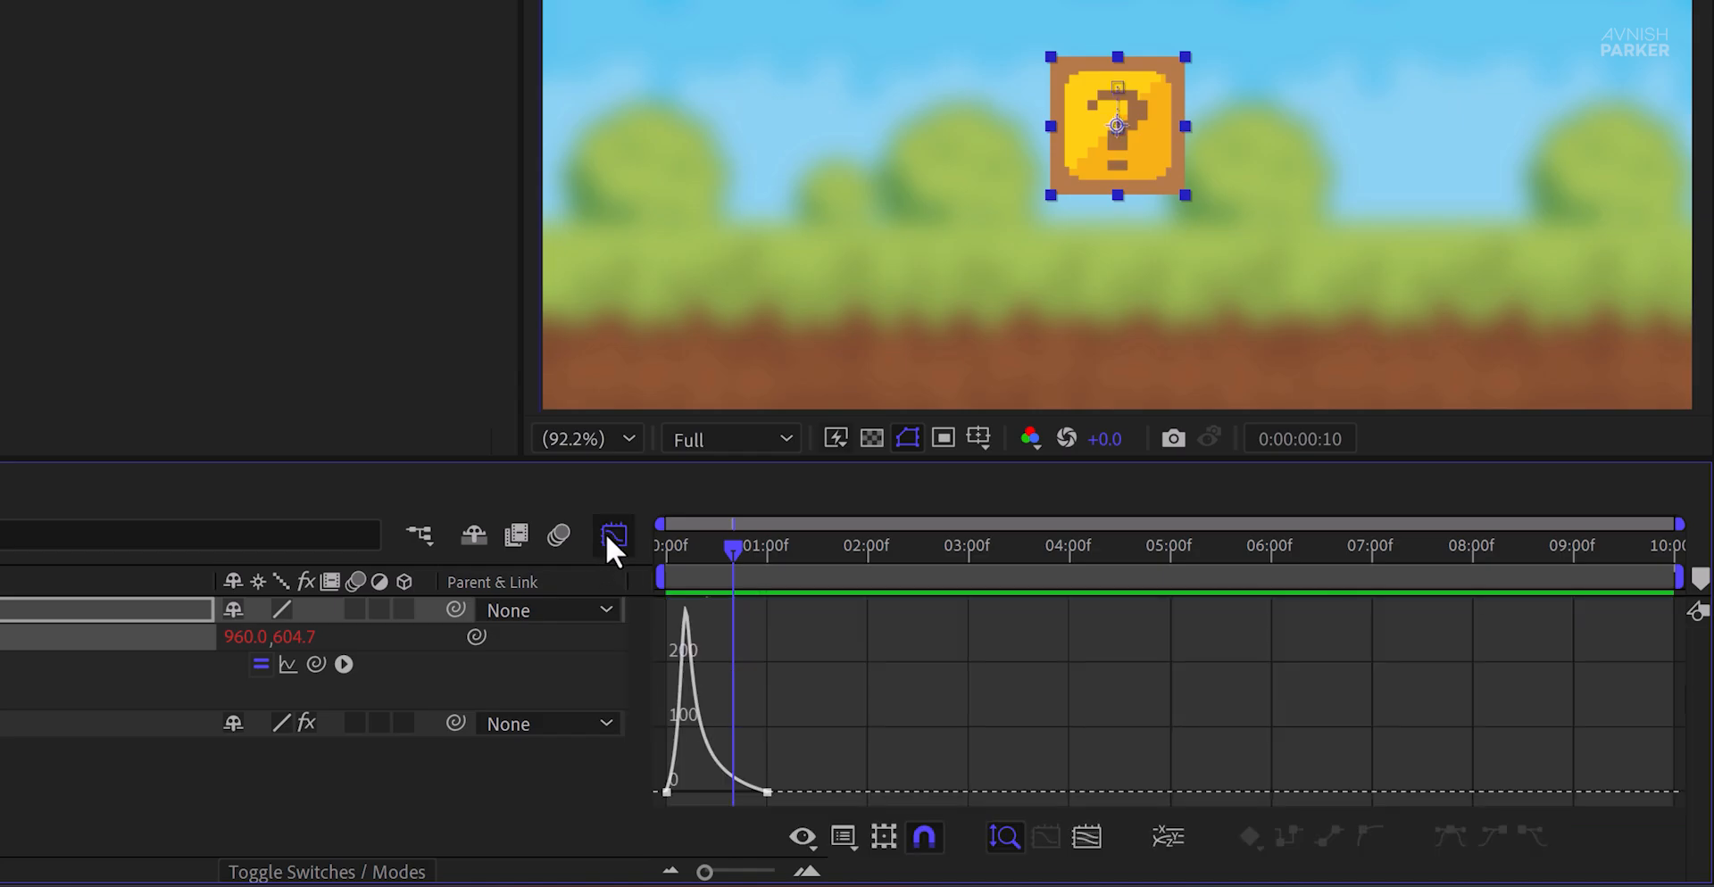
{"action": "left_click", "coordinate": [766, 791]}
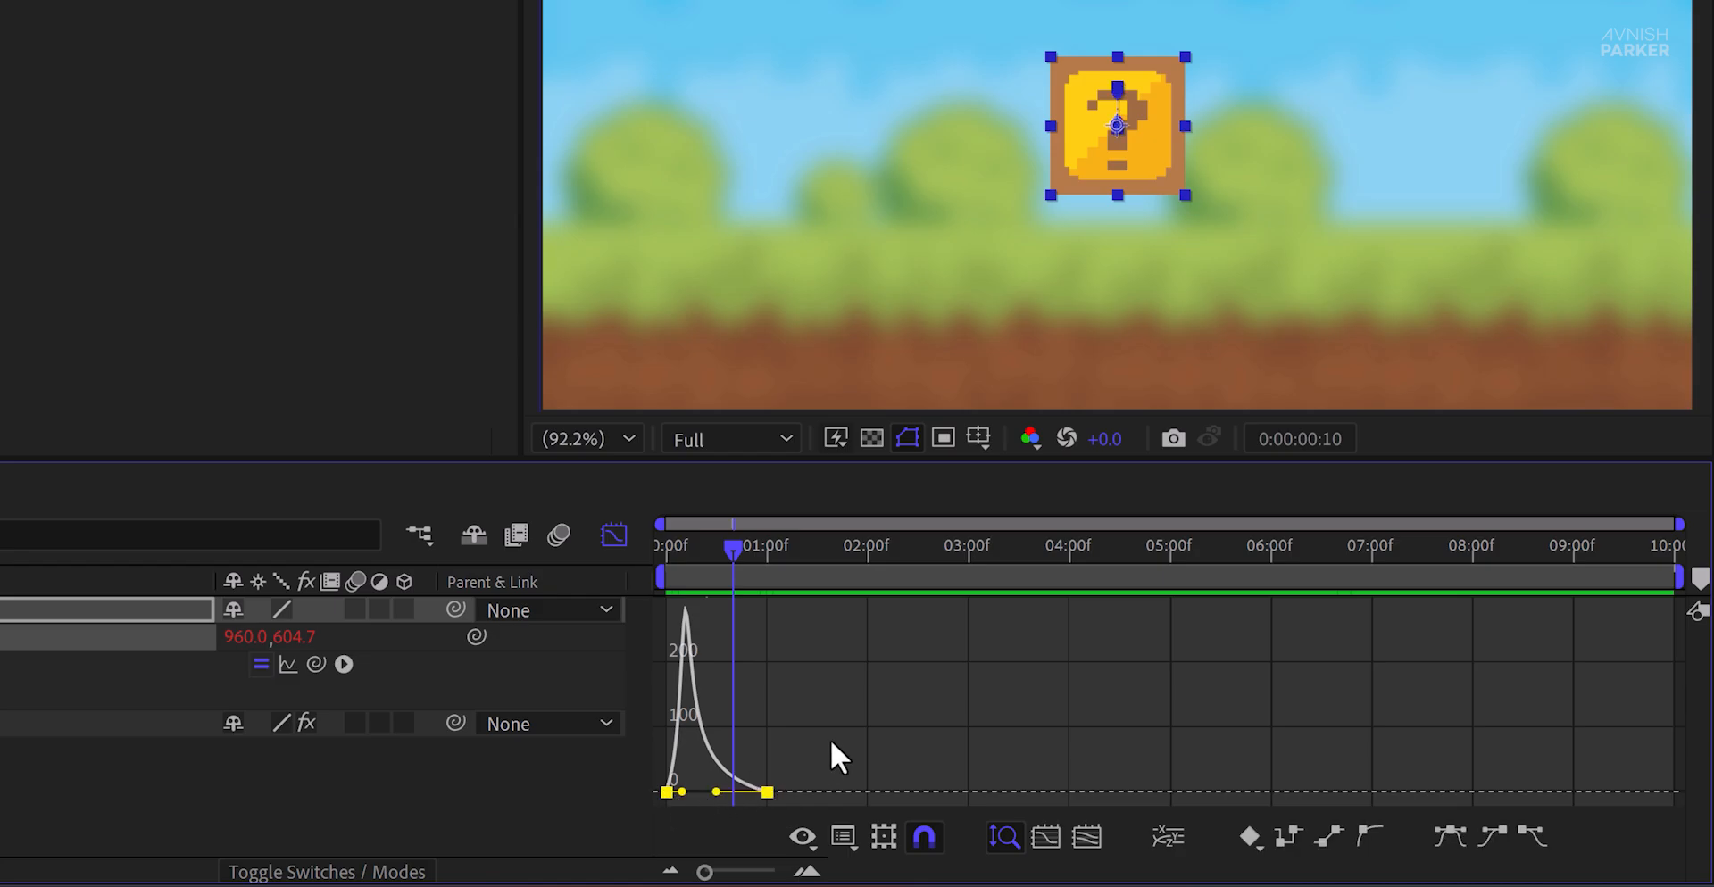
{"action": "left_click", "coordinate": [1325, 839]}
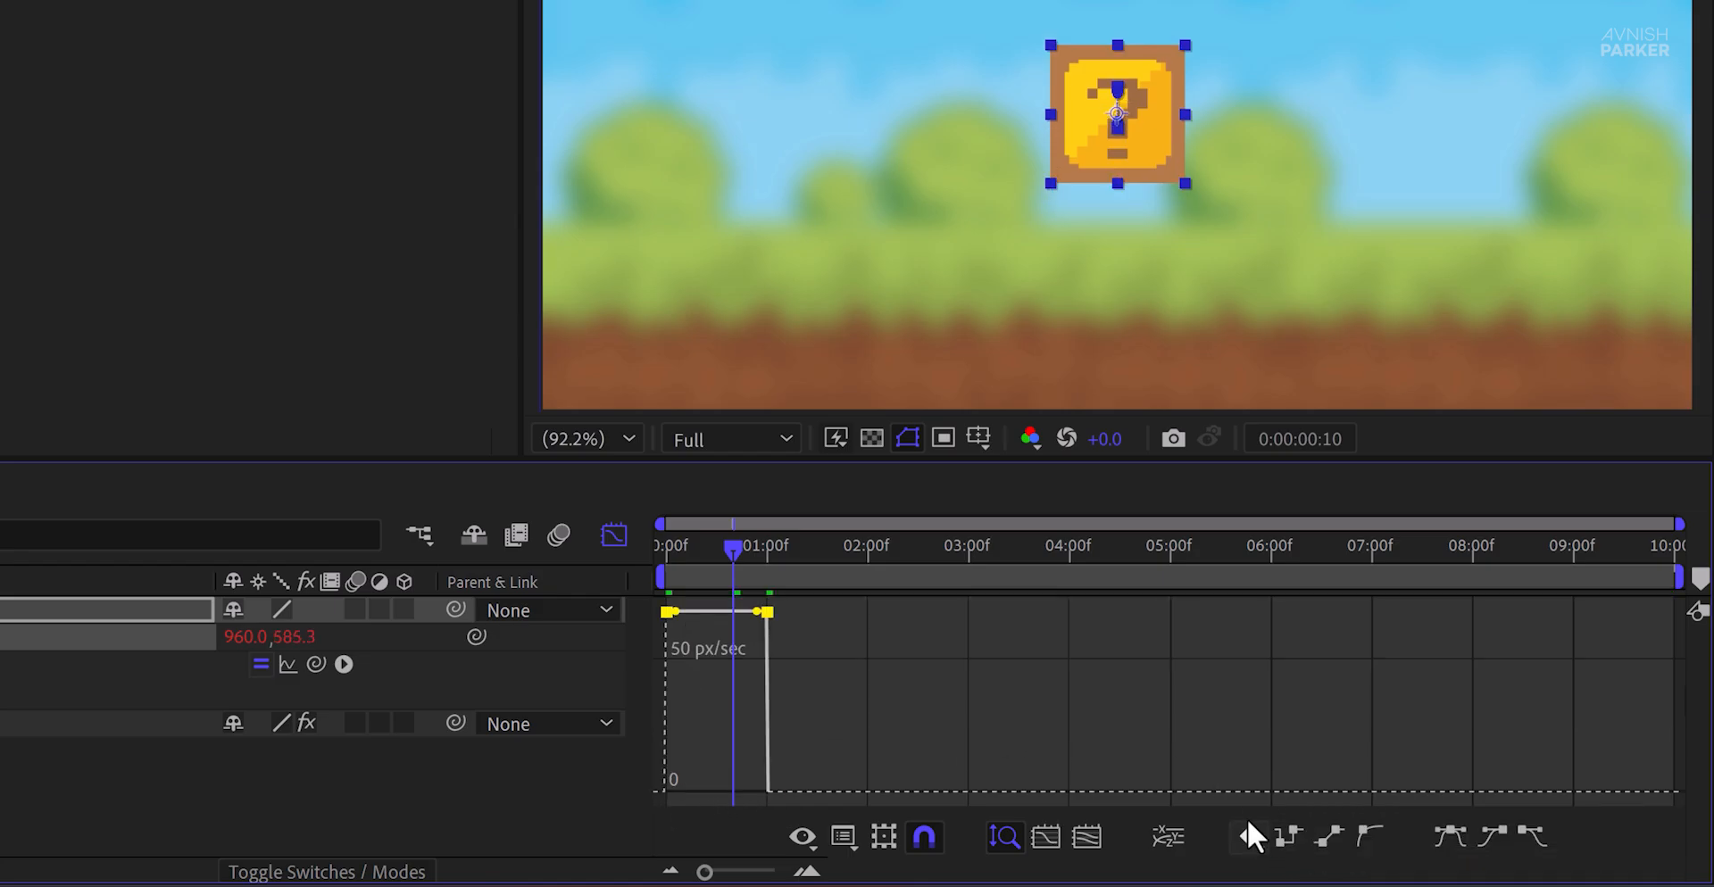
{"action": "key", "text": "space"}
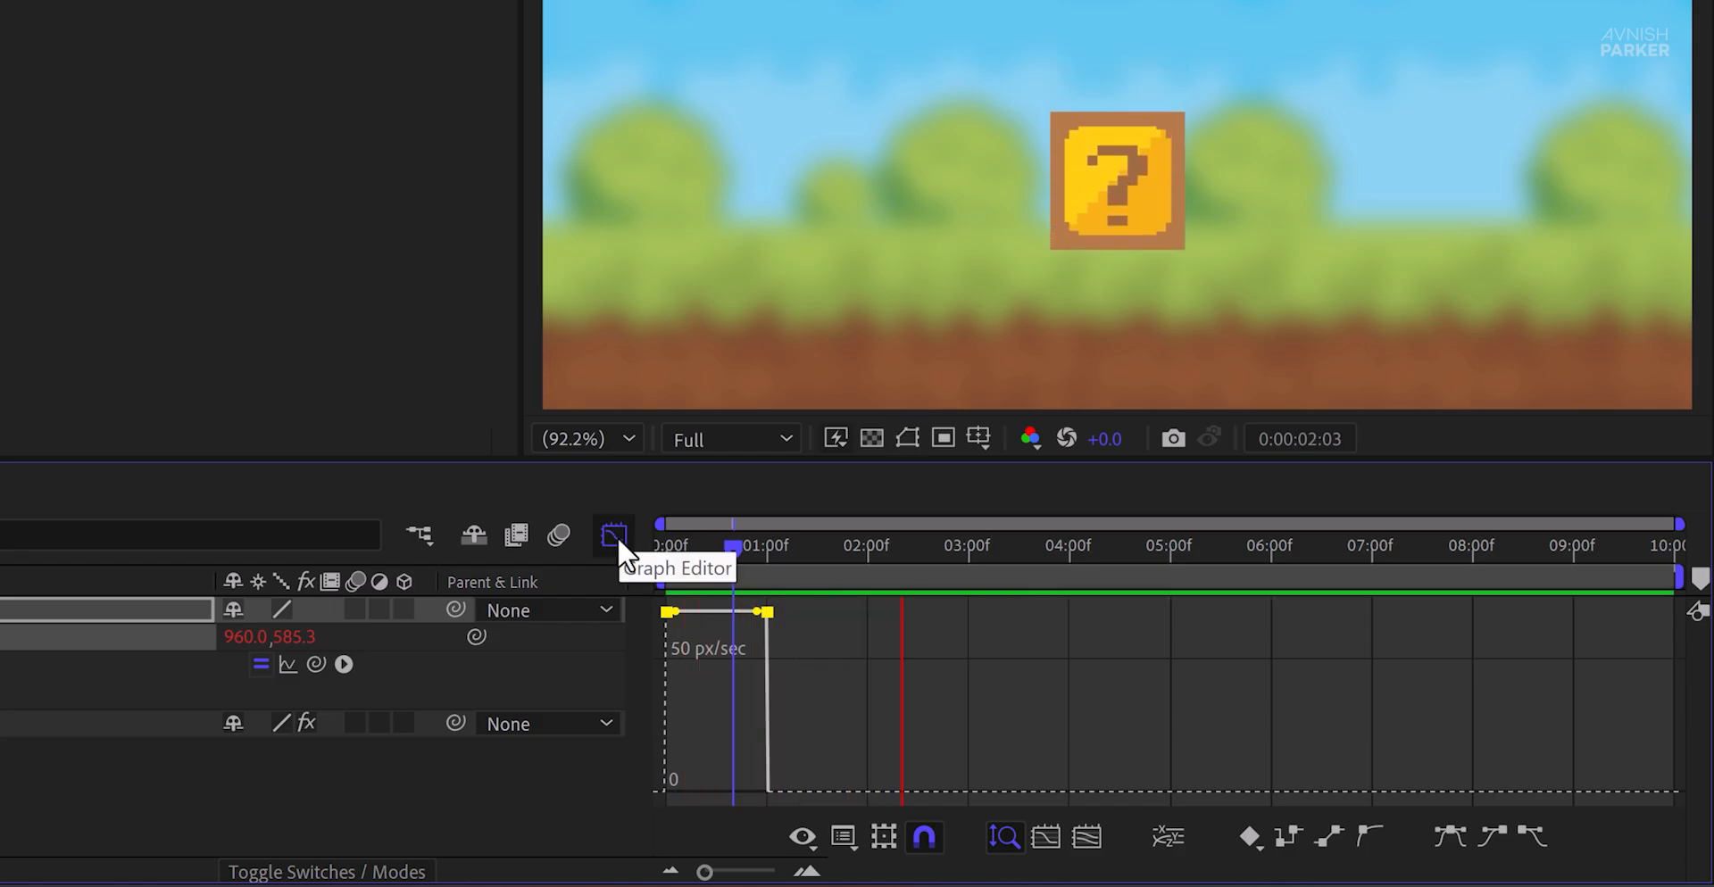
{"action": "left_click", "coordinate": [617, 538]}
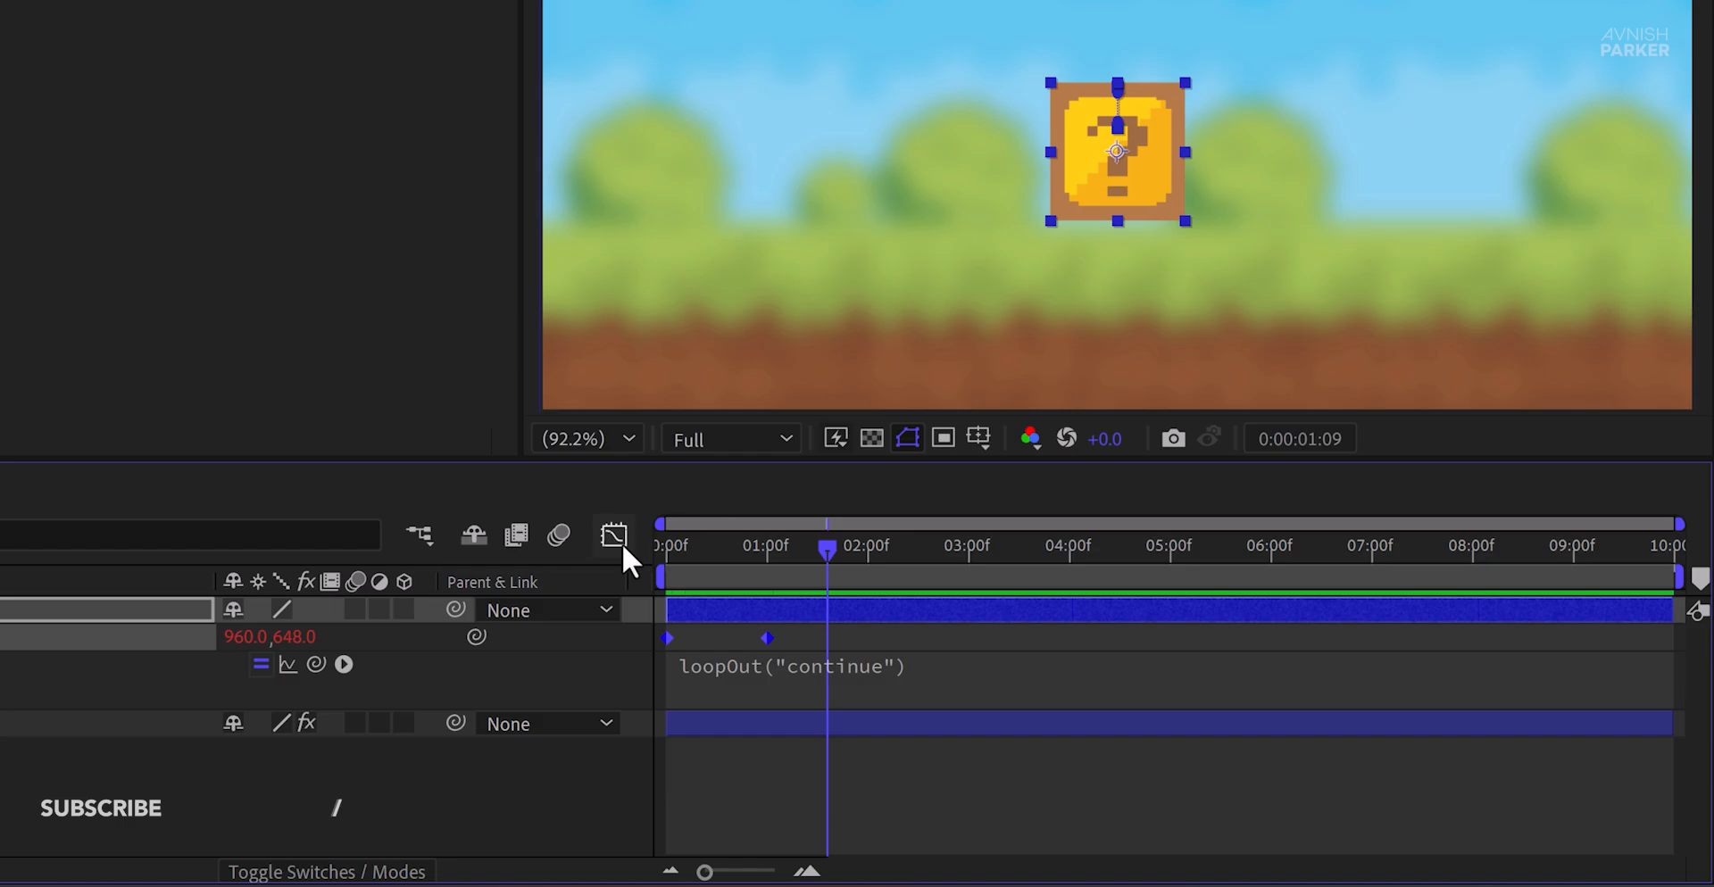
- Try moving the second Position keyframe to frame 6, play back the animation, and undo the move
{"action": "left_click", "coordinate": [785, 630]}
{"action": "left_click_drag", "start_coordinate": [767, 635], "coordinate": [705, 643]}
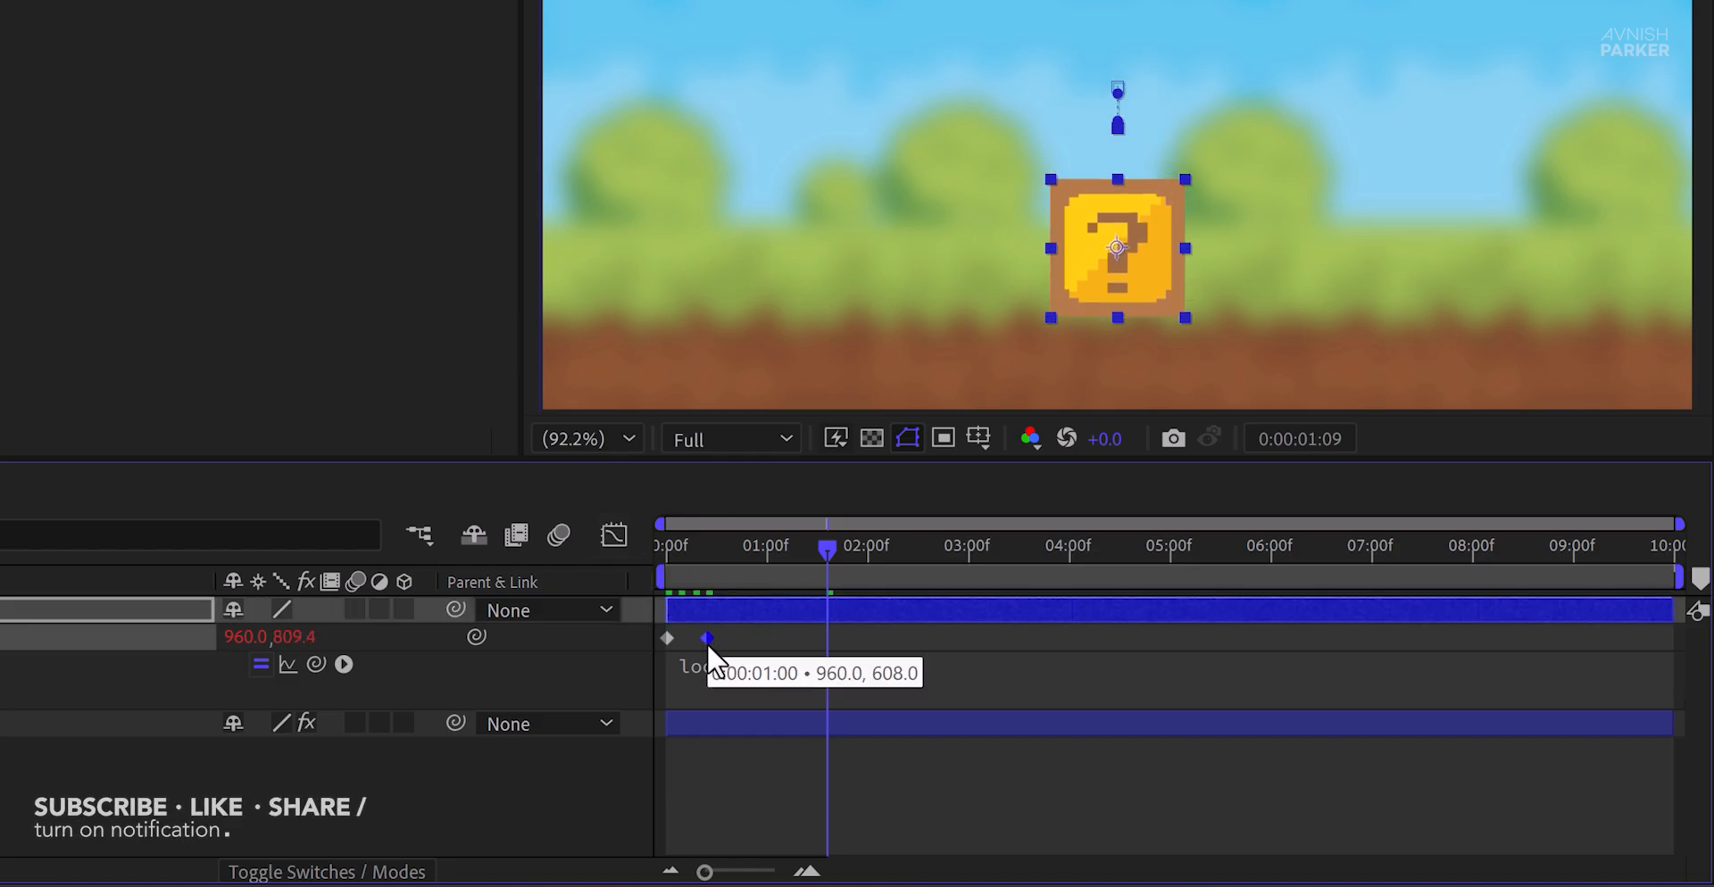
{"action": "key", "text": "space"}
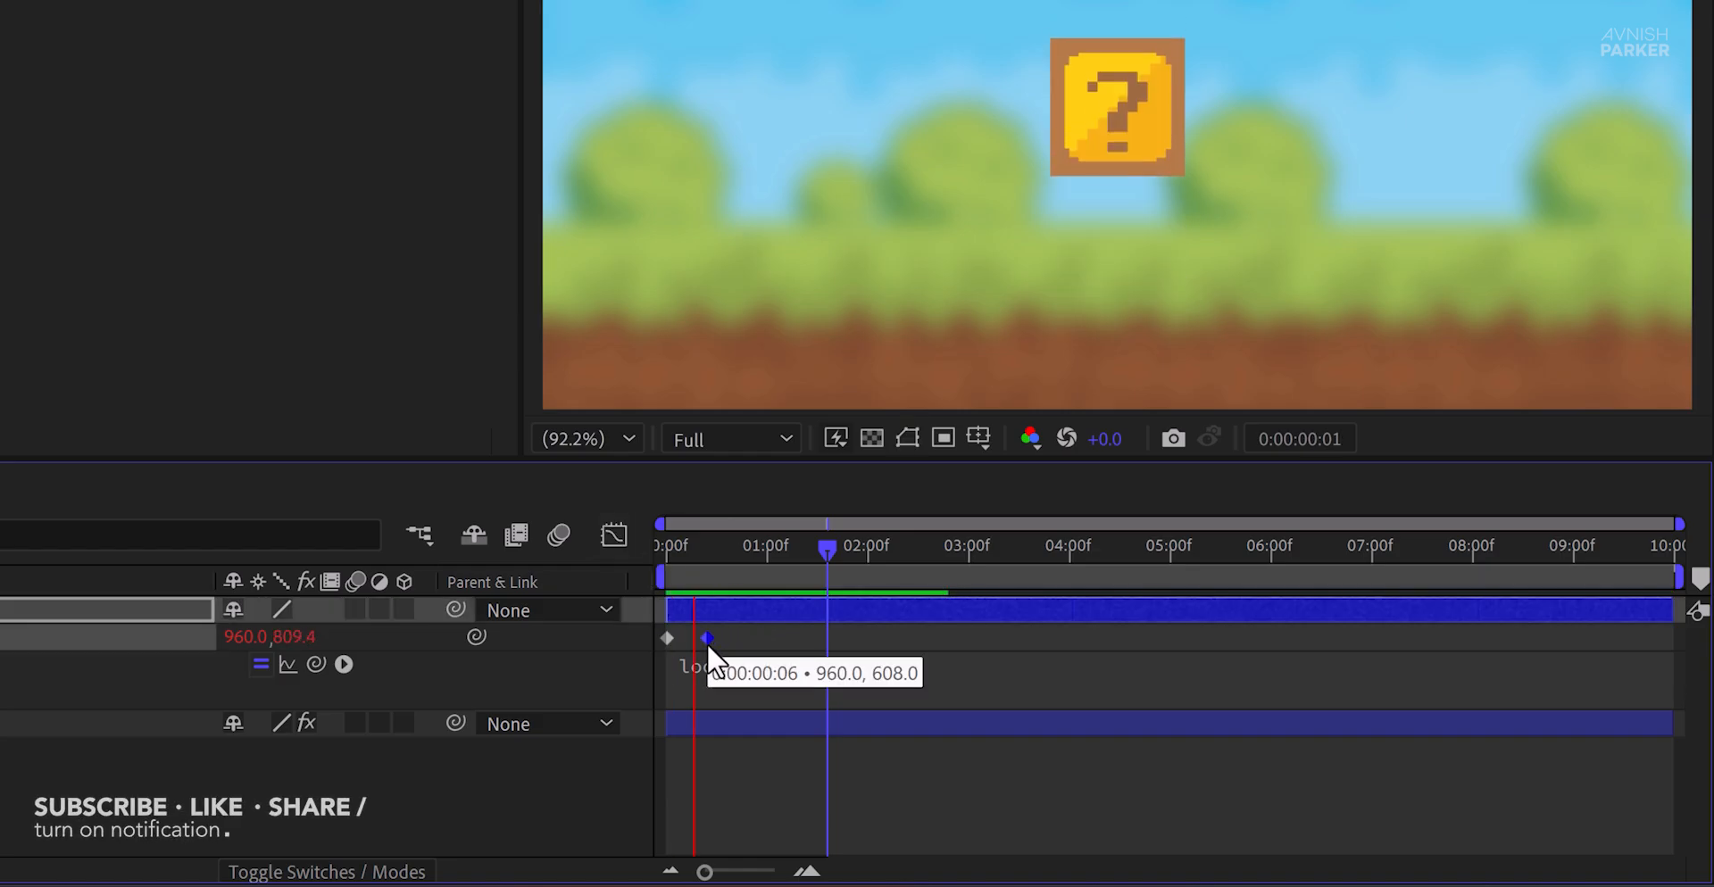
{"action": "key", "text": "space"}
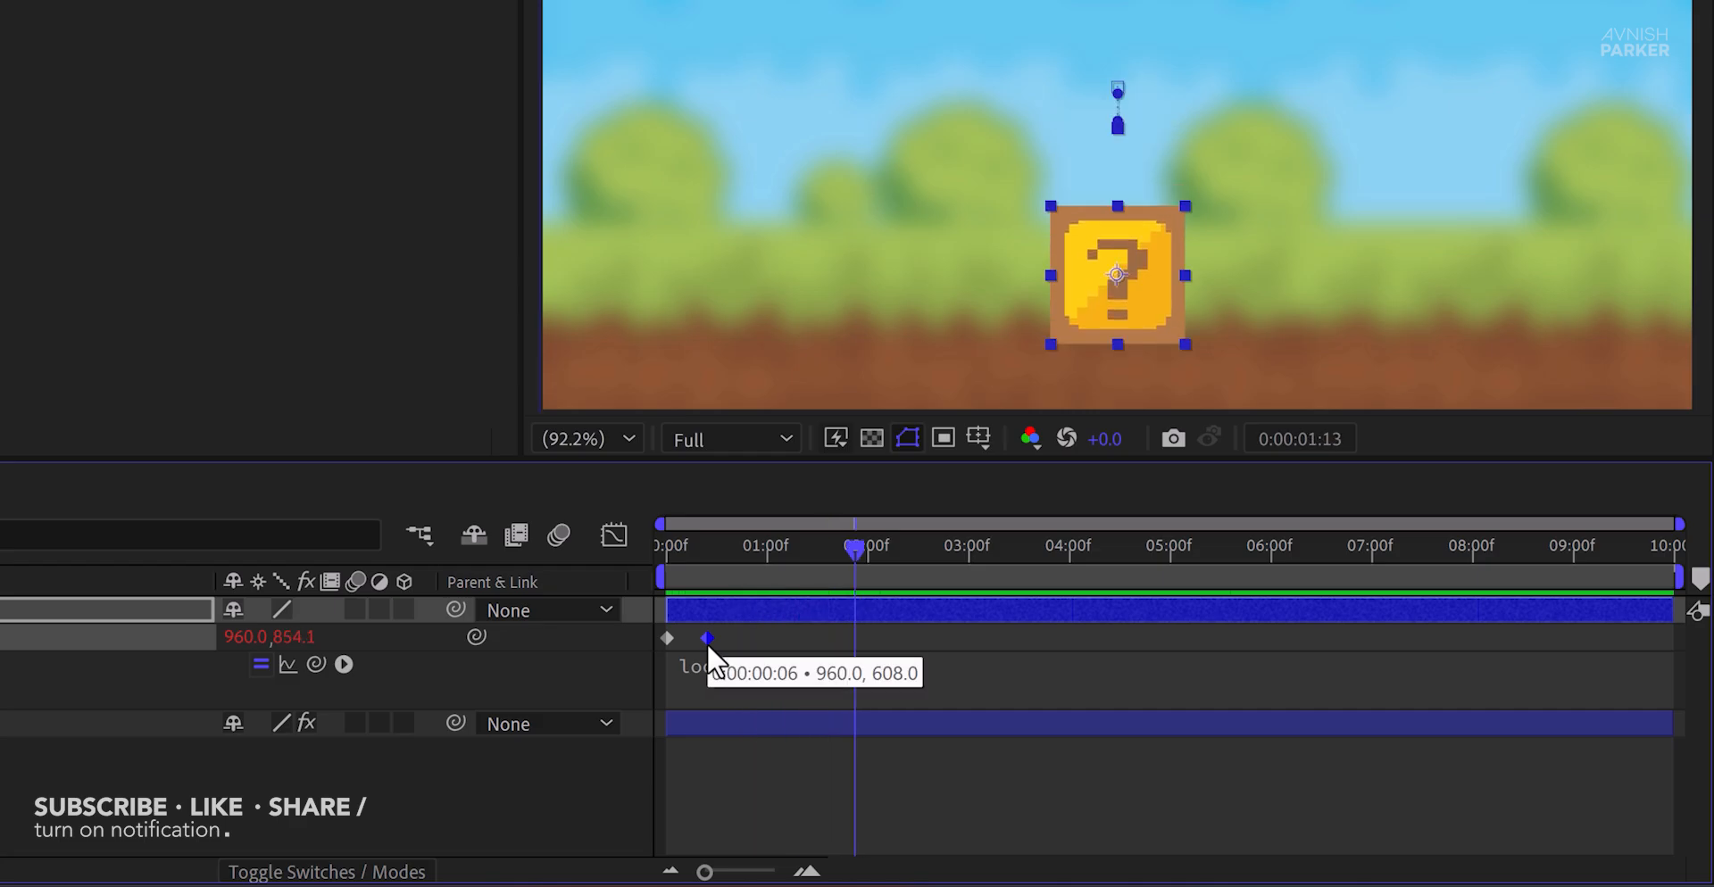
{"action": "key", "text": "ctrl+z"}
- Return to the first frame, copy the Position expression loopOut("continue"), and paste it as the Rotation expression of the Box.png layer
{"action": "left_click_drag", "start_coordinate": [762, 547], "coordinate": [834, 613]}
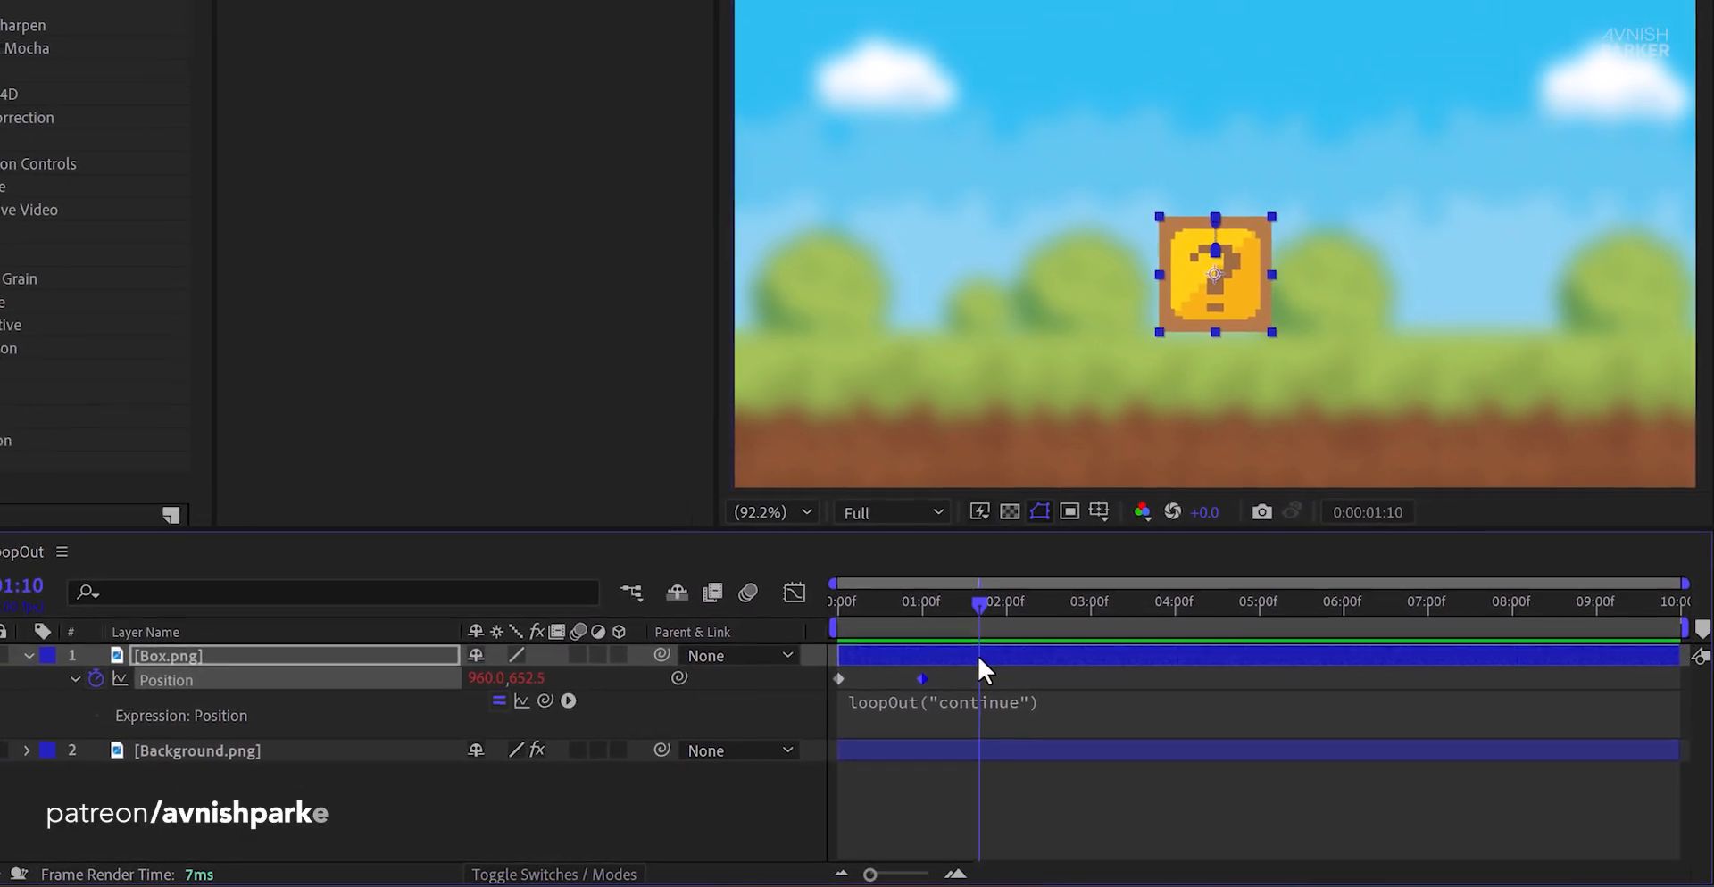
{"action": "key", "text": "Home"}
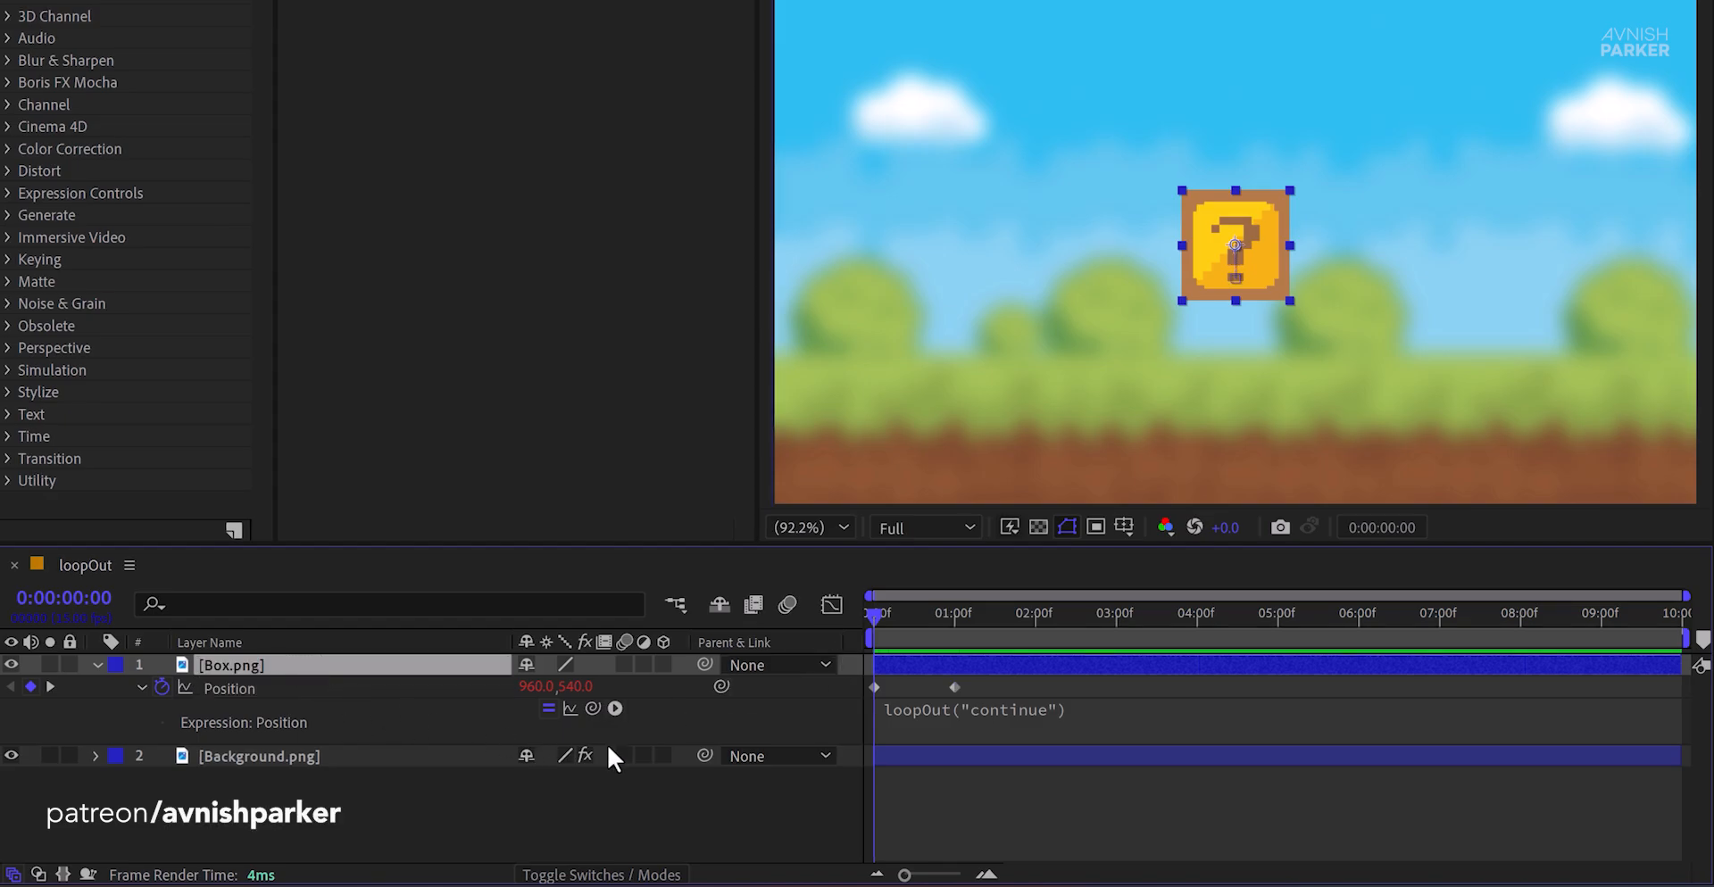
{"action": "left_click", "coordinate": [928, 710]}
{"action": "key", "text": "ctrl+c"}
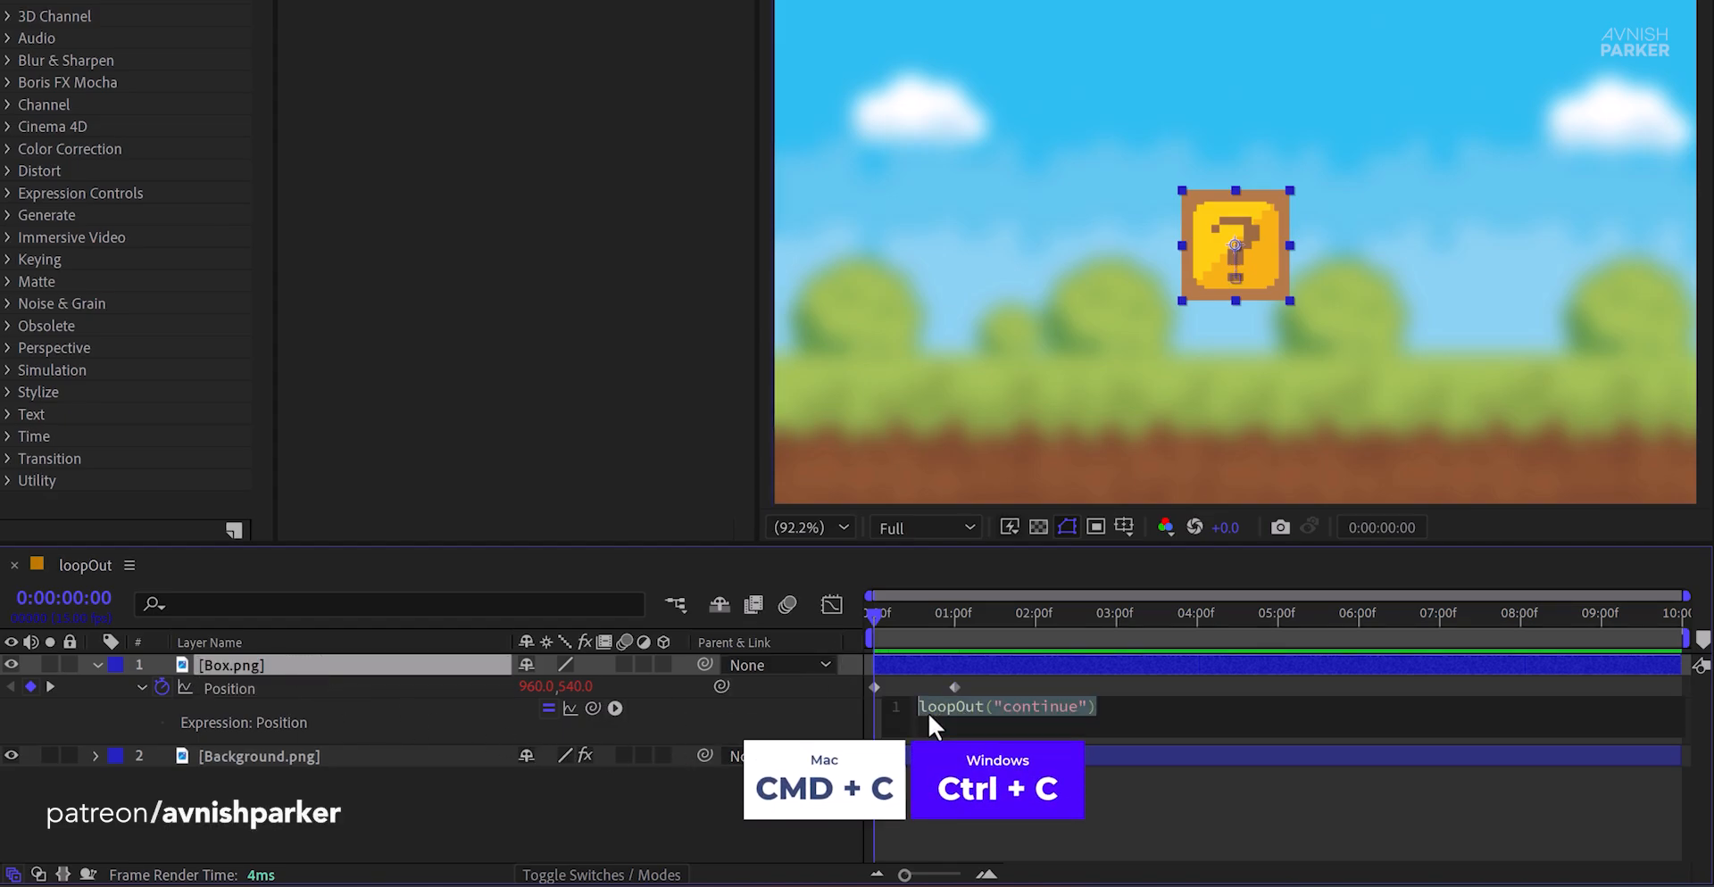
{"action": "left_click", "coordinate": [309, 665]}
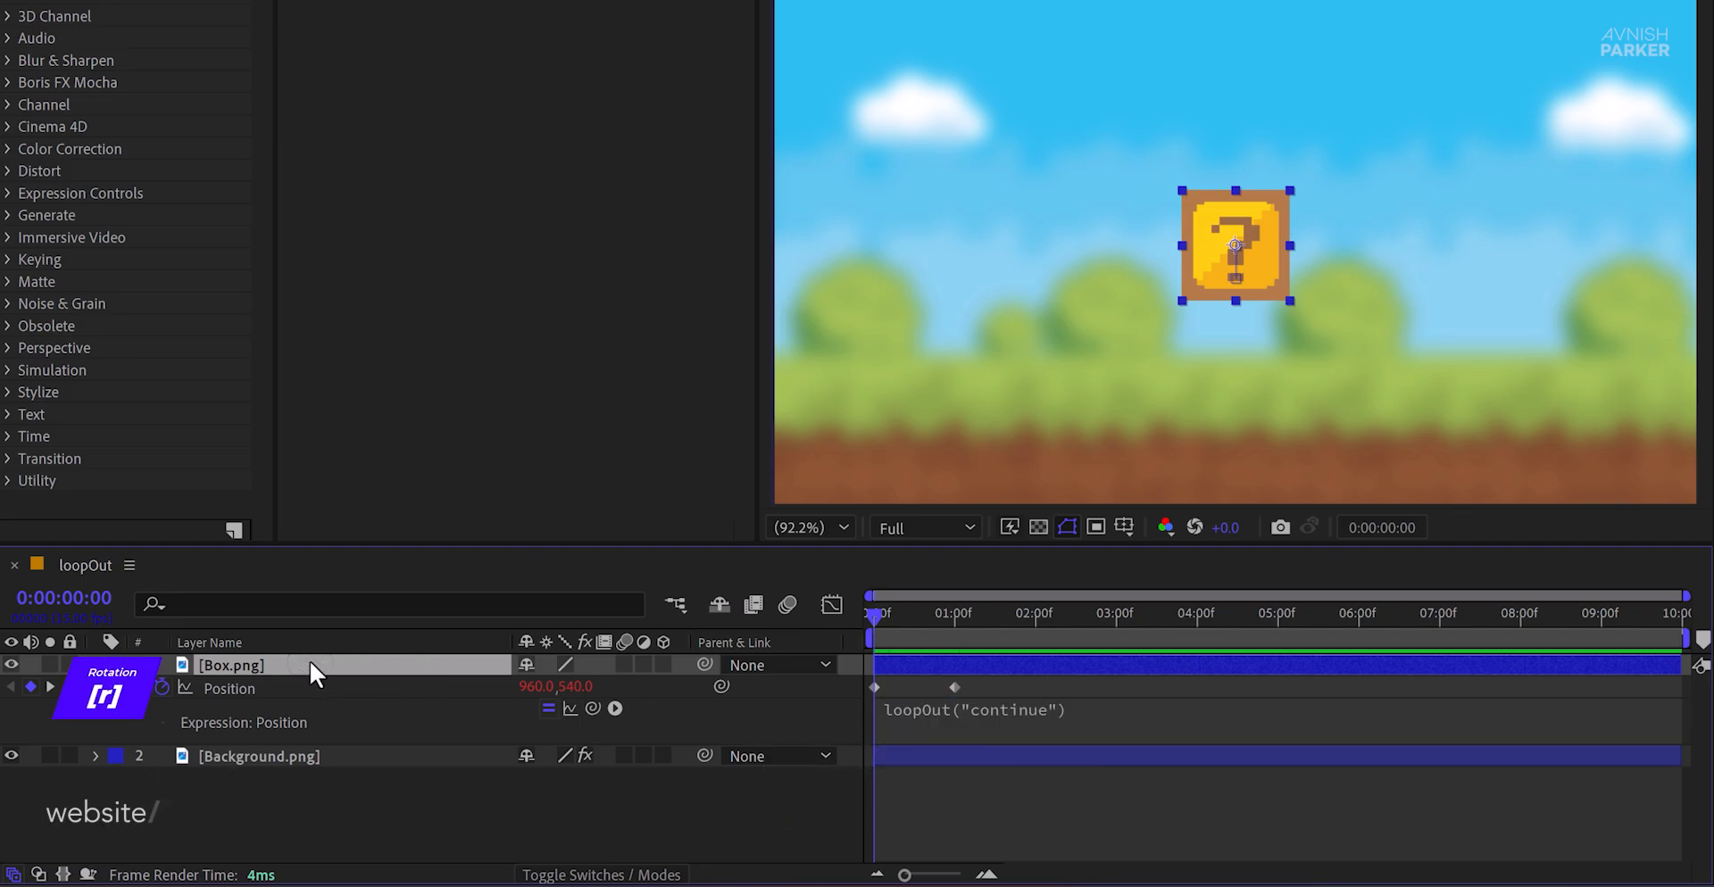
{"action": "key", "text": "r"}
{"action": "left_click", "coordinate": [163, 687], "text": "alt"}
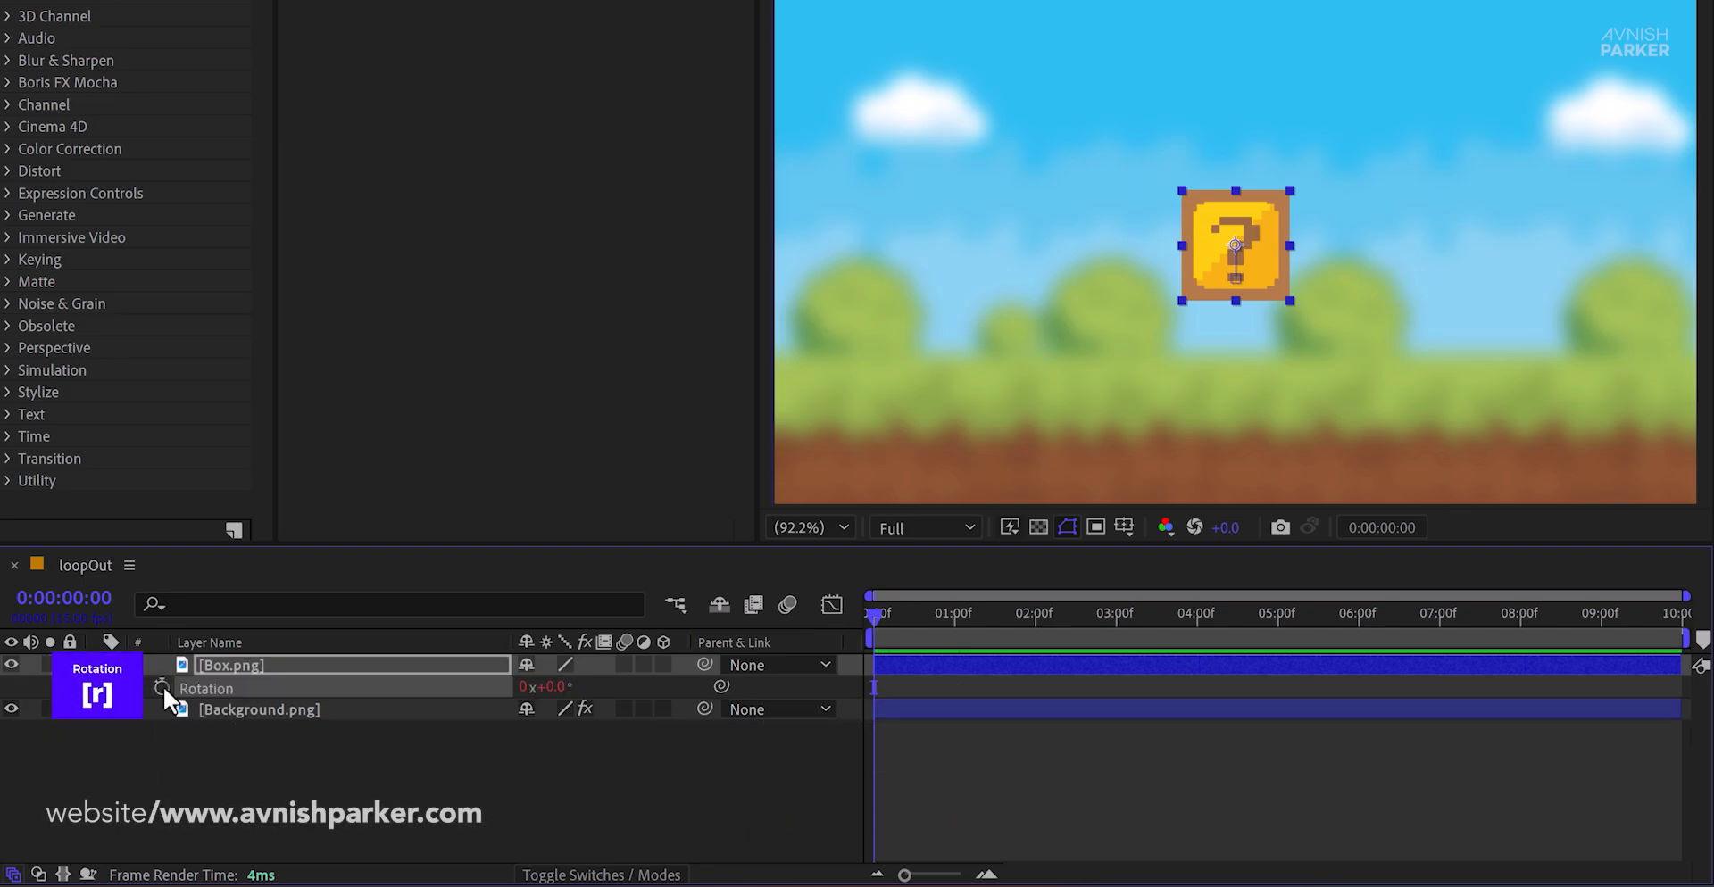
{"action": "key", "text": "ctrl+v"}
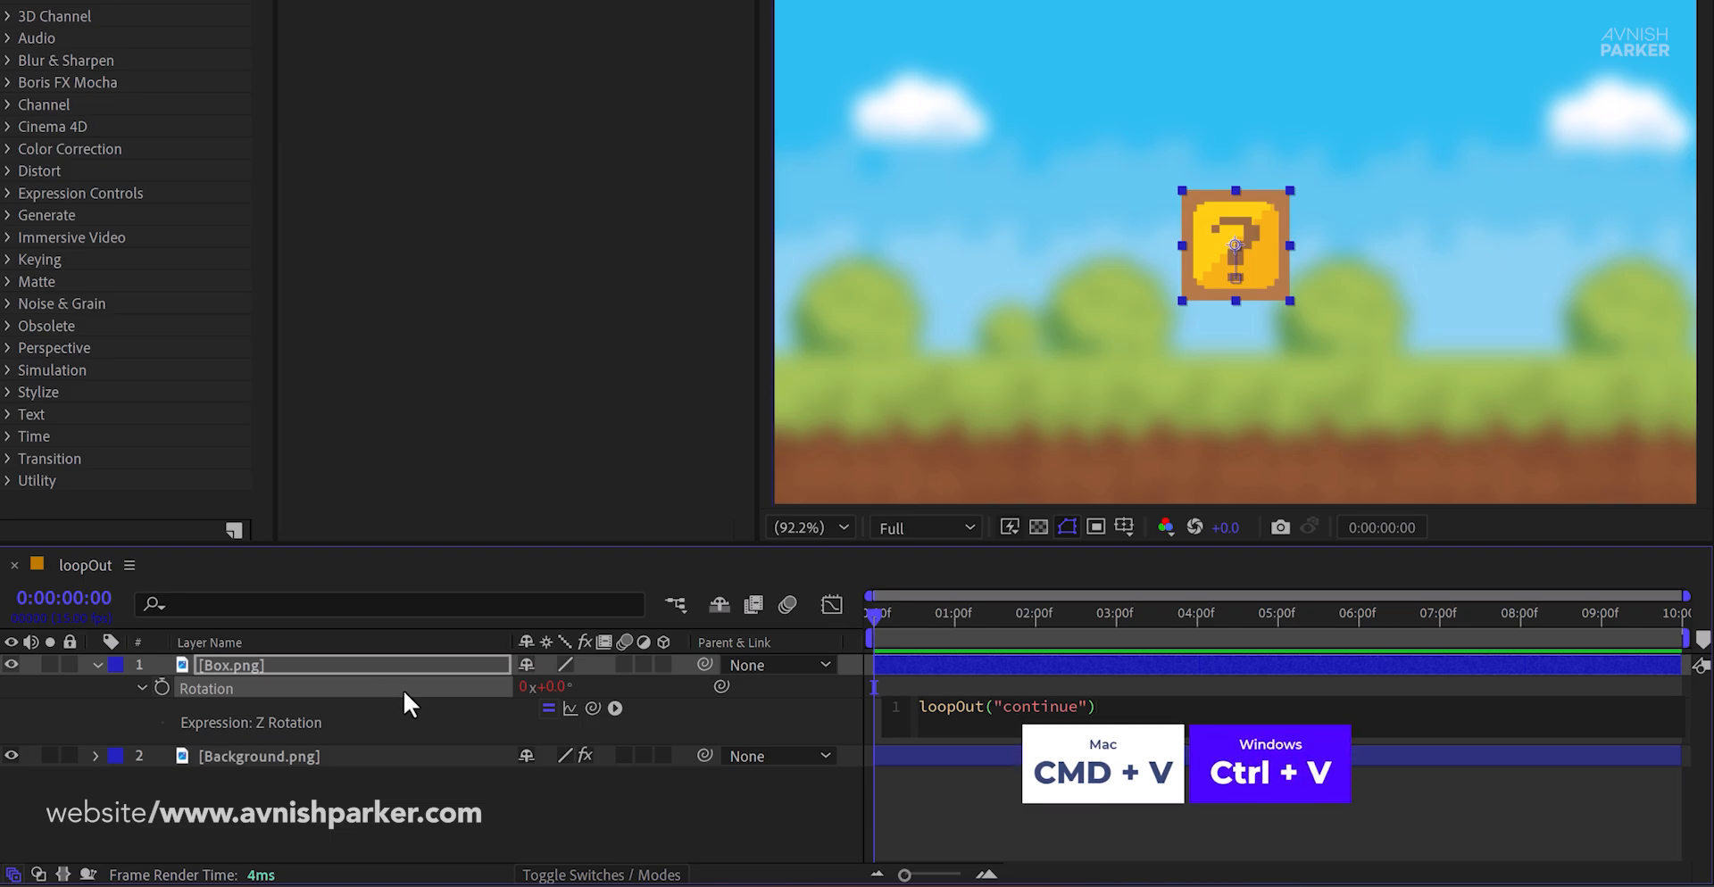
{"action": "left_click", "coordinate": [651, 716]}
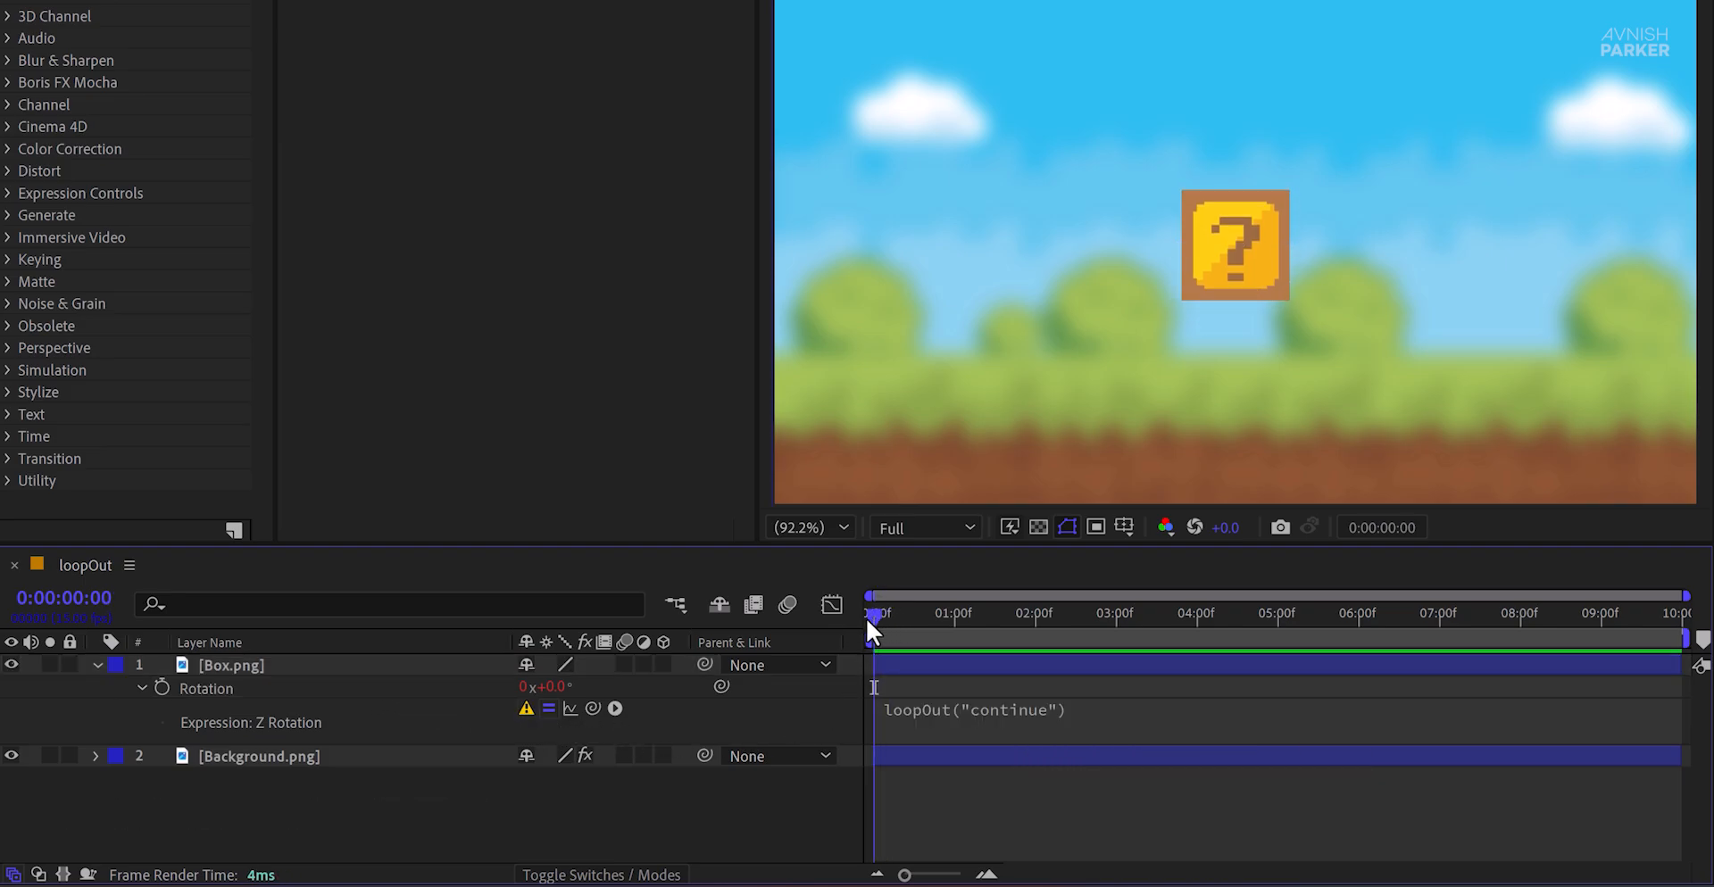
- Keyframe the Box.png layer's Rotation at 0 seconds and at 1 second with one full revolution, and play back the animation
{"action": "left_click", "coordinate": [163, 688]}
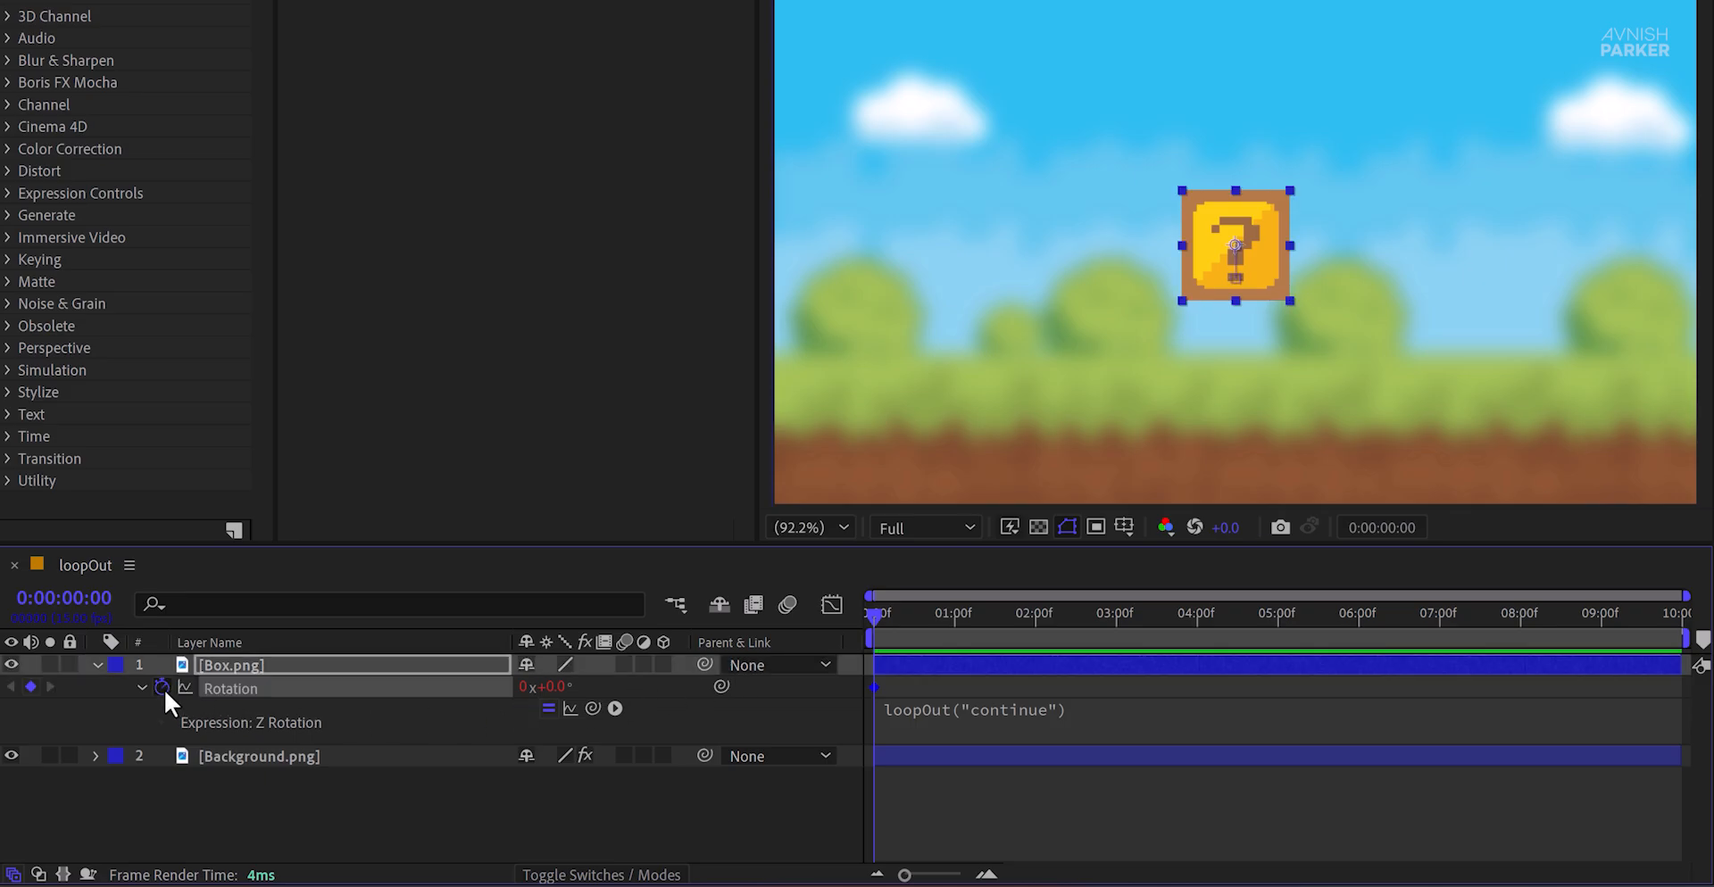
{"action": "left_click", "coordinate": [955, 621]}
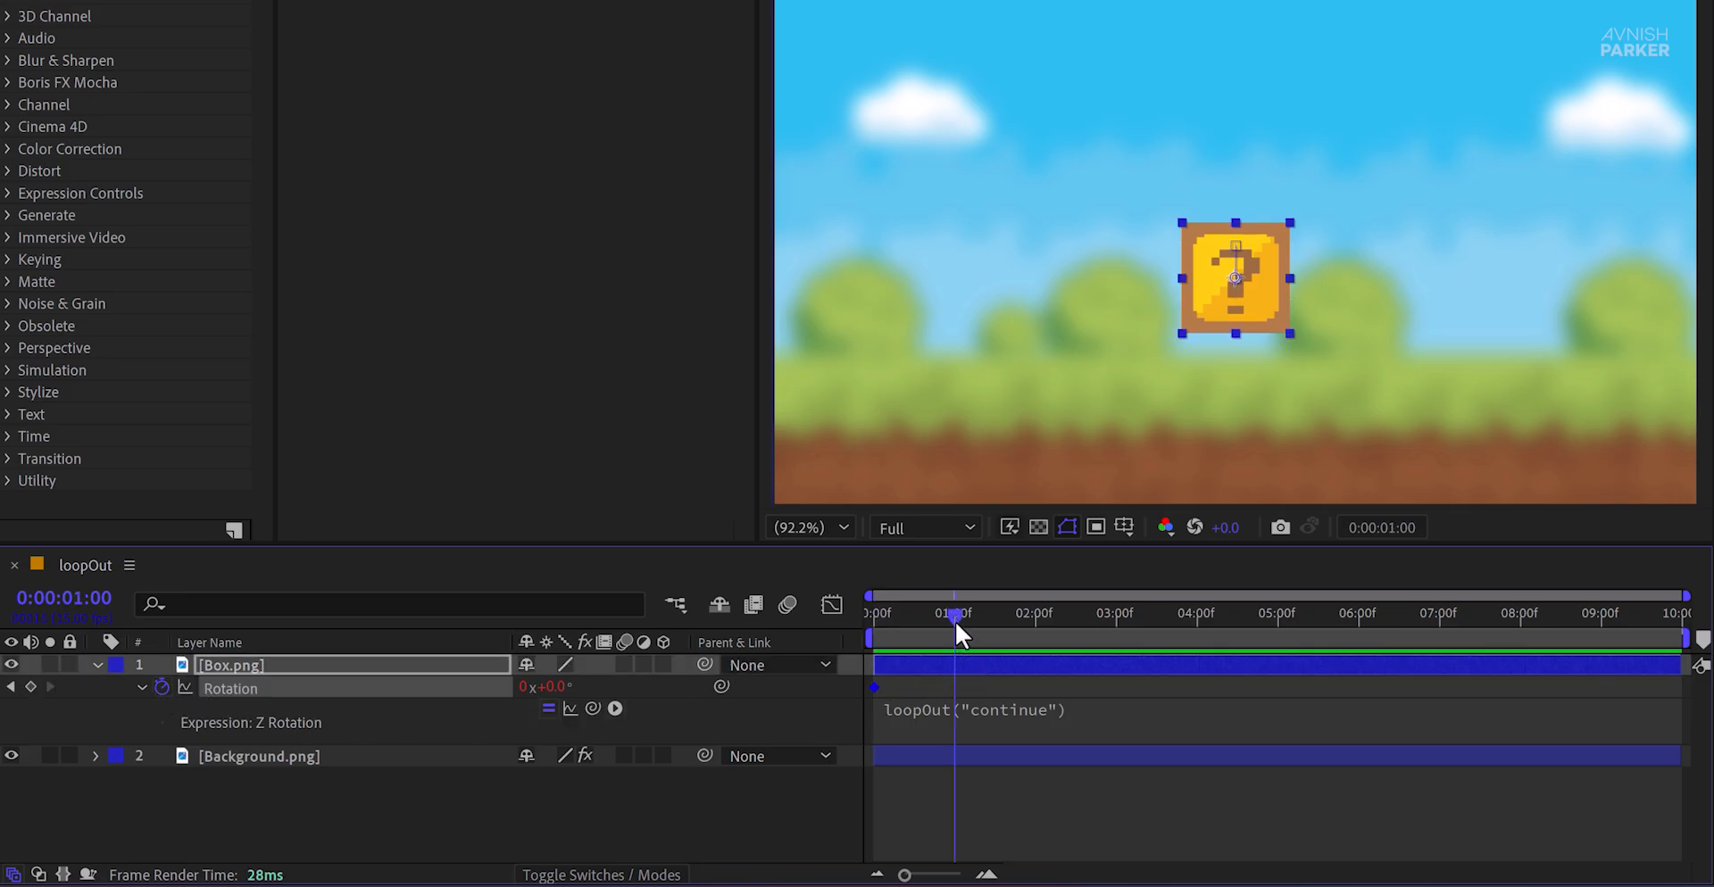
{"action": "left_click", "coordinate": [527, 687]}
{"action": "type", "text": "1"}
{"action": "key", "text": "Return"}
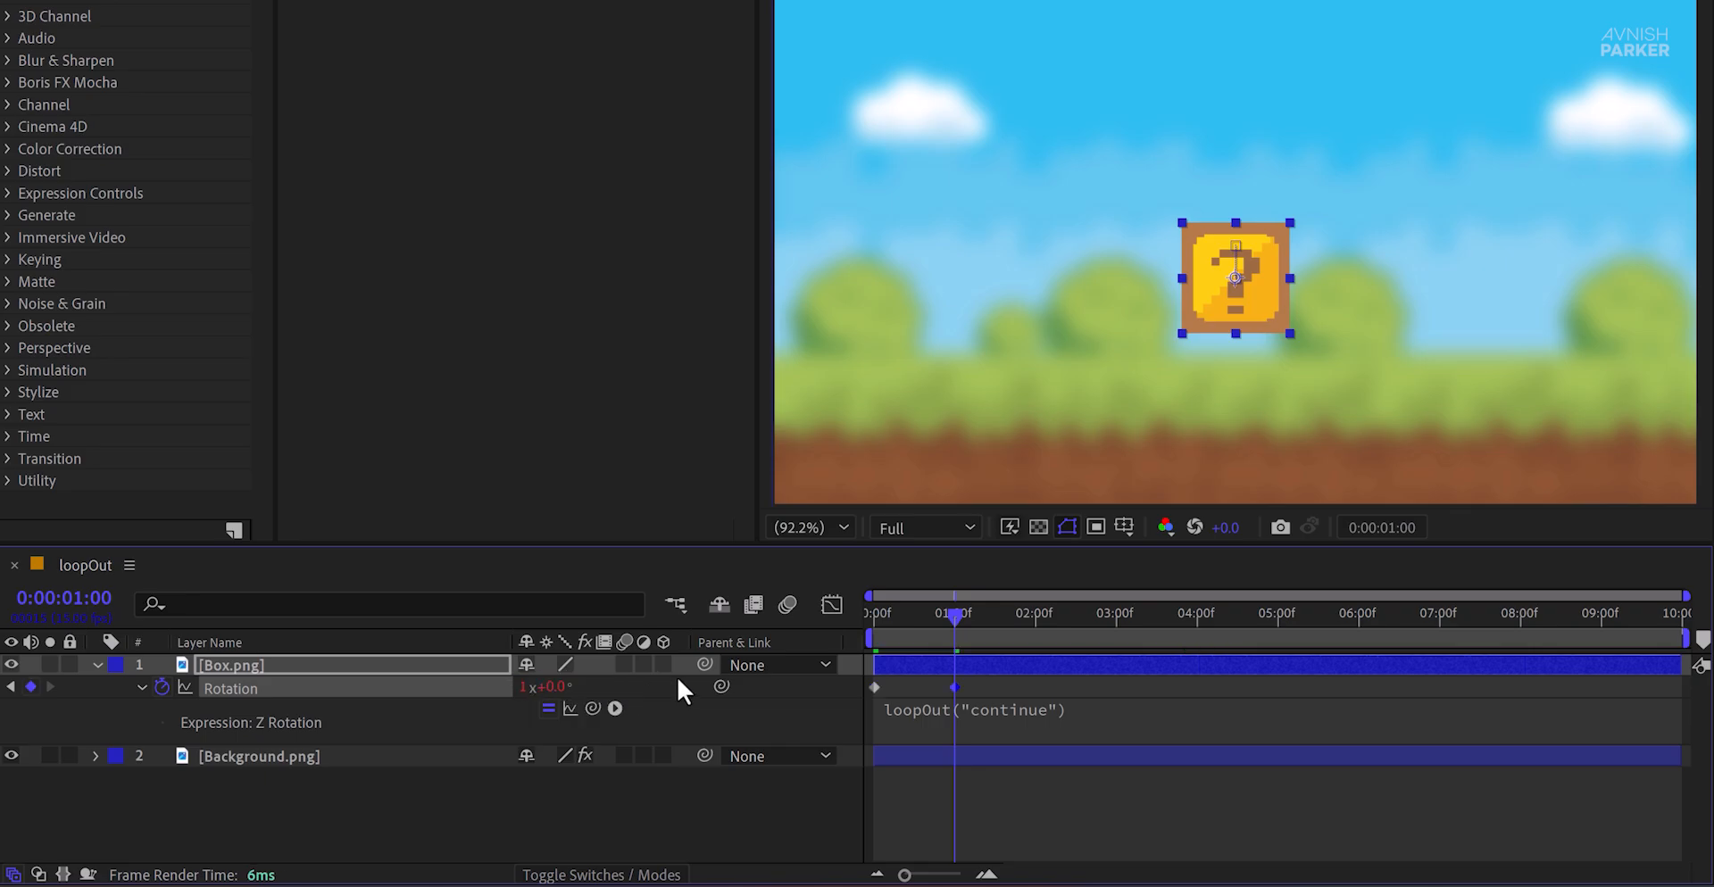
{"action": "left_click", "coordinate": [677, 676]}
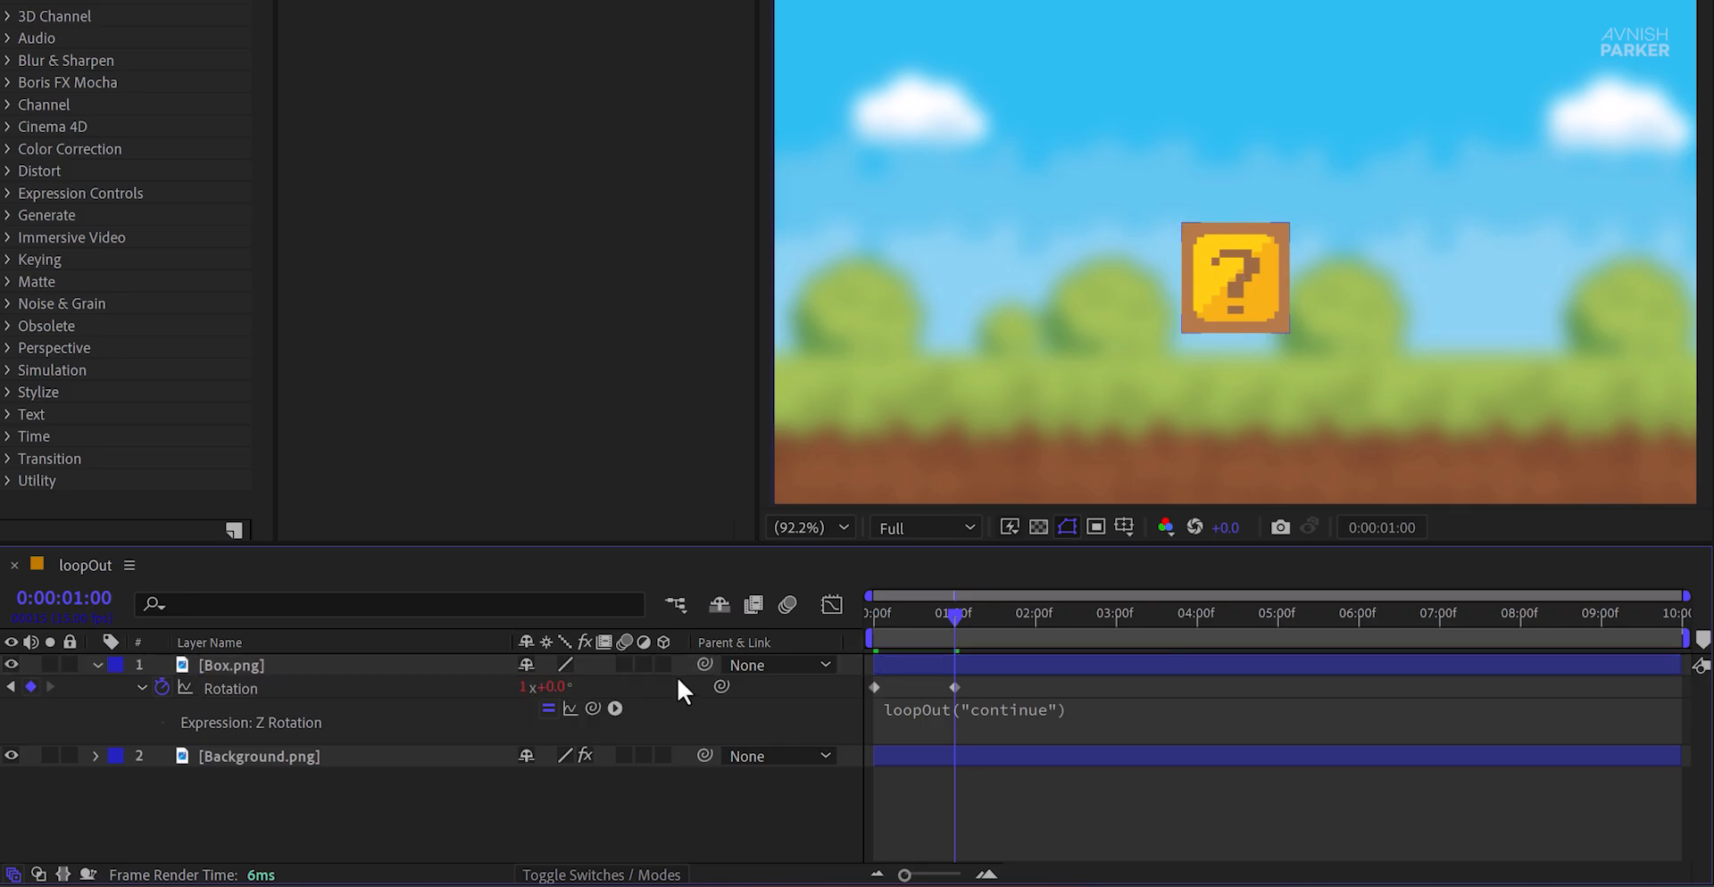
{"action": "key", "text": "space"}
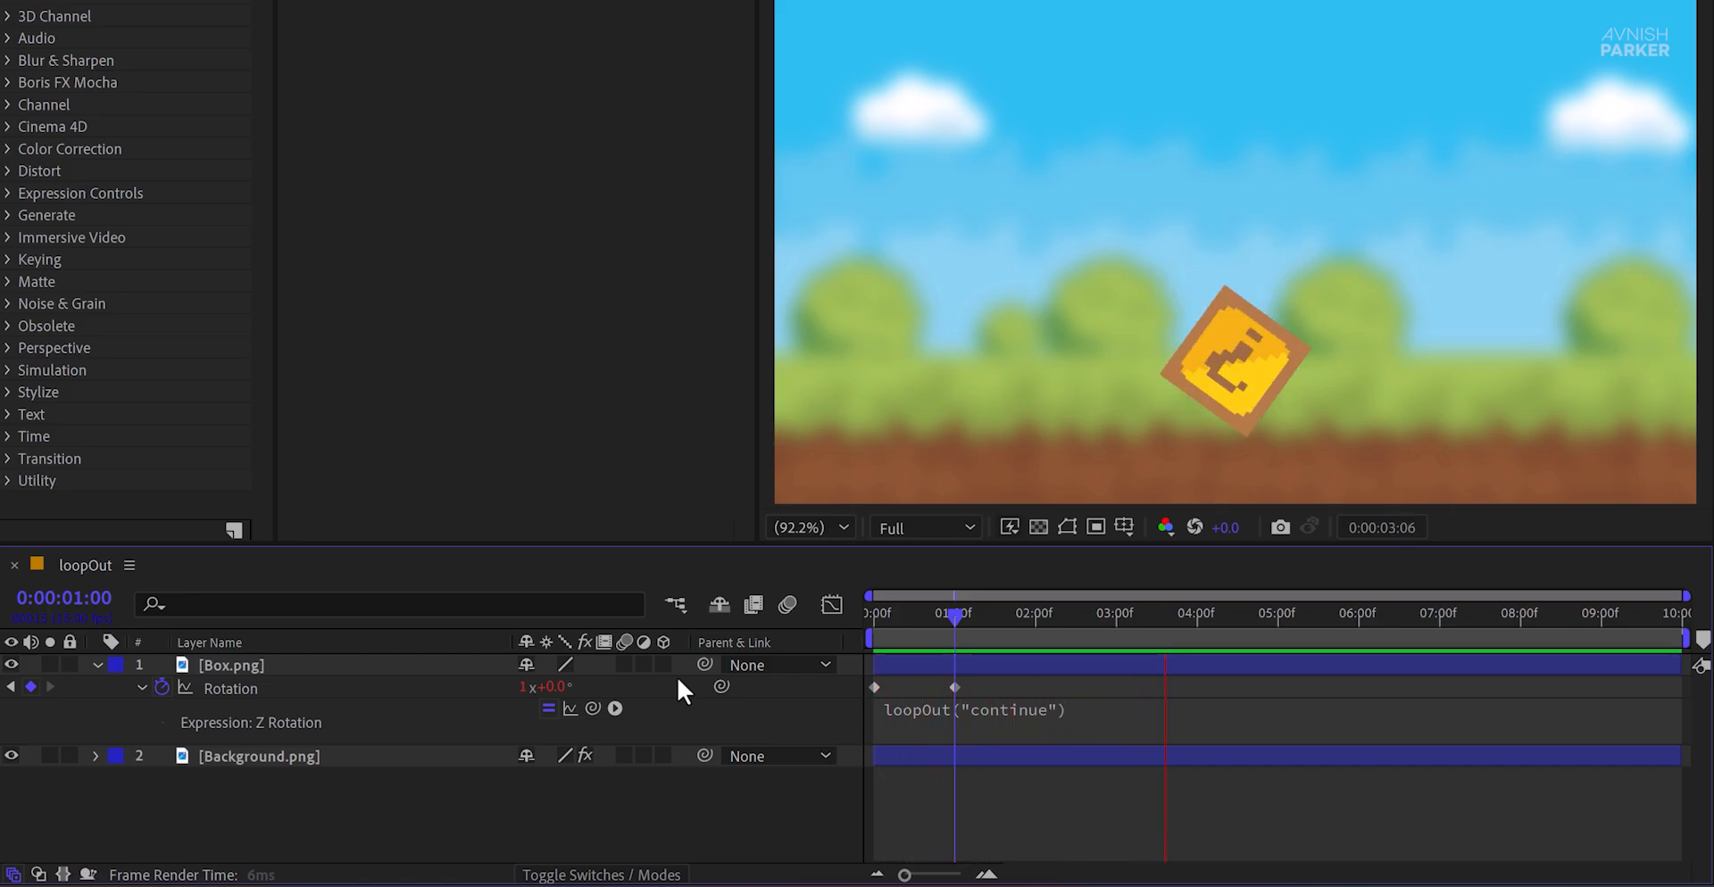
- Apply Easy Ease to both Rotation keyframes and preview the animation from the start
{"action": "left_click_drag", "start_coordinate": [883, 625], "coordinate": [840, 627]}
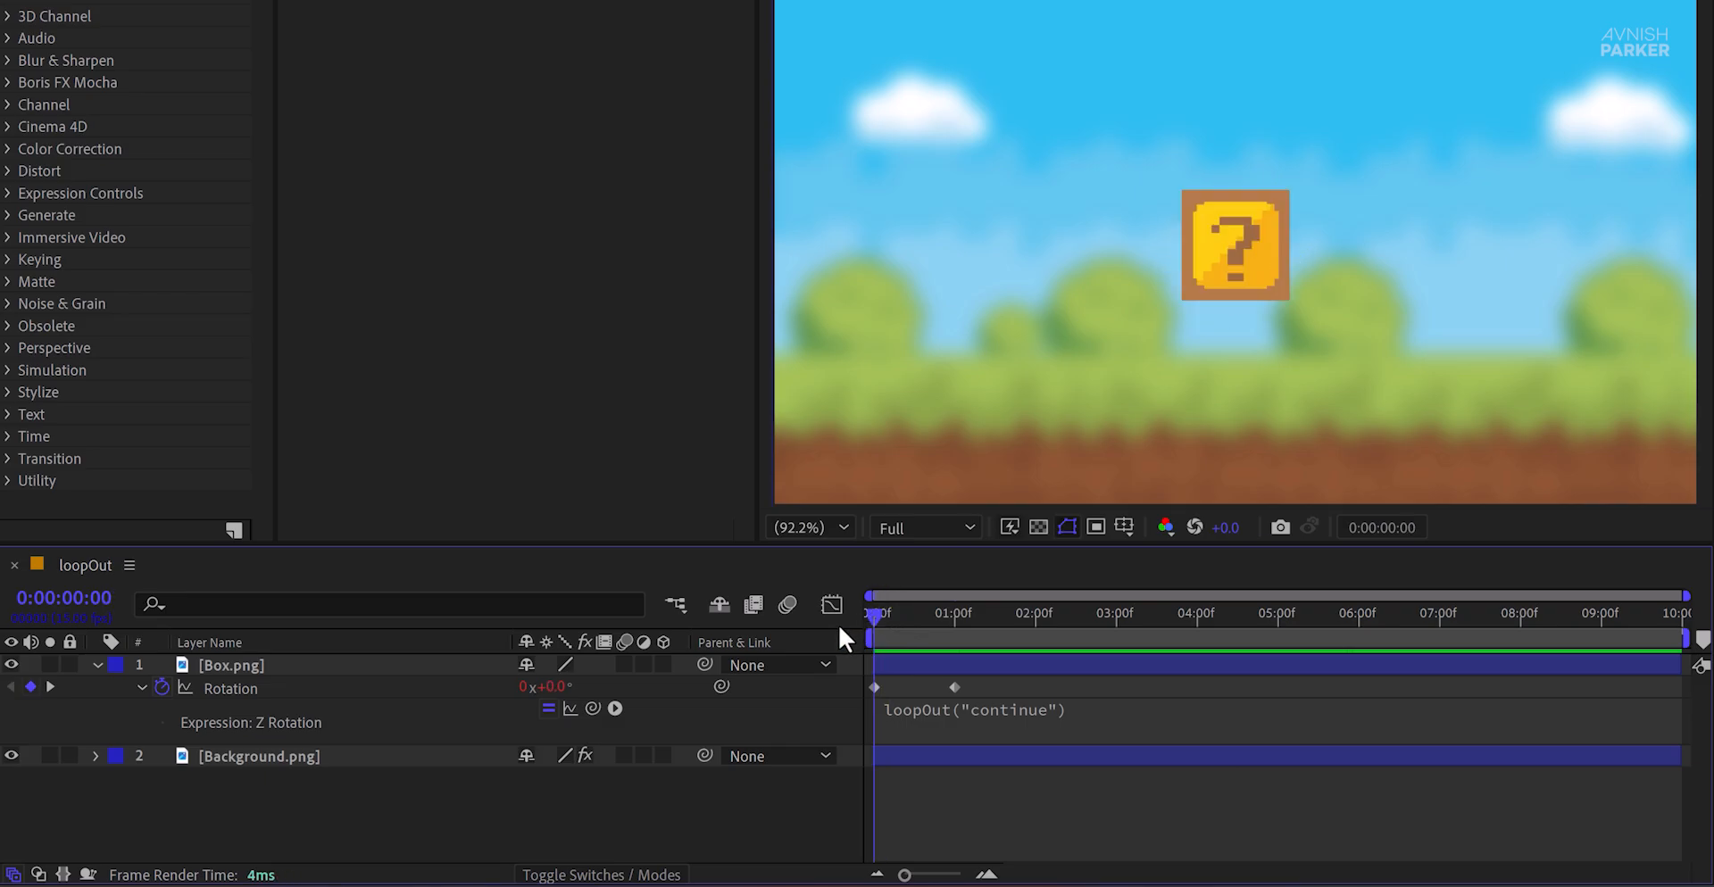
{"action": "left_click_drag", "start_coordinate": [971, 685], "coordinate": [848, 691]}
{"action": "key", "text": "F9"}
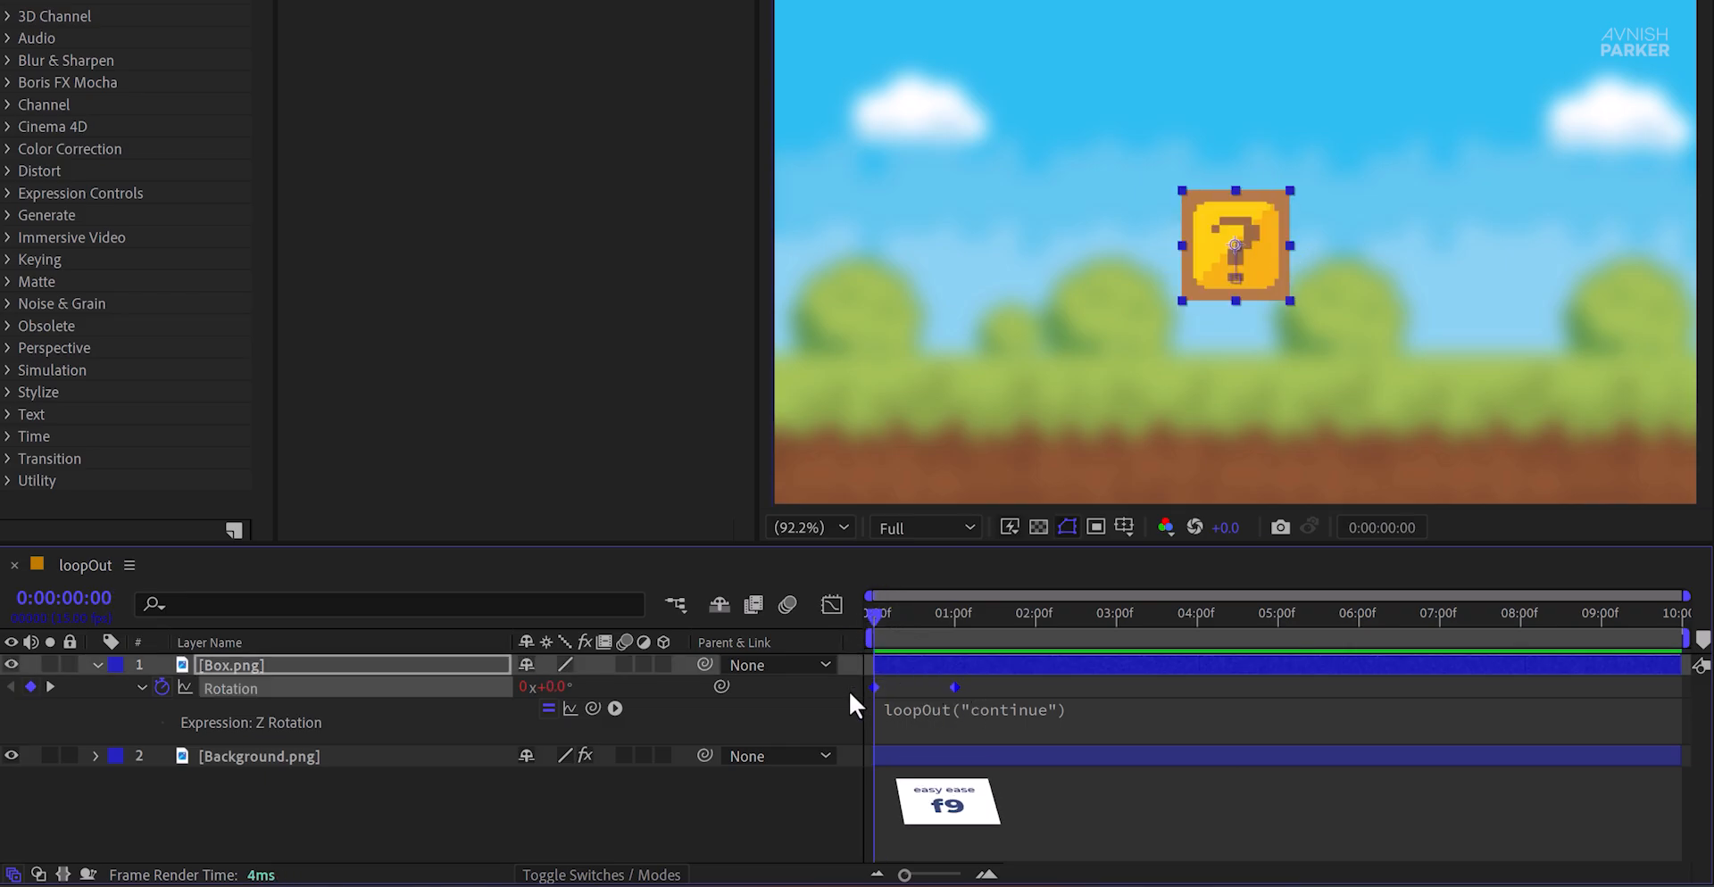
{"action": "key", "text": "space"}
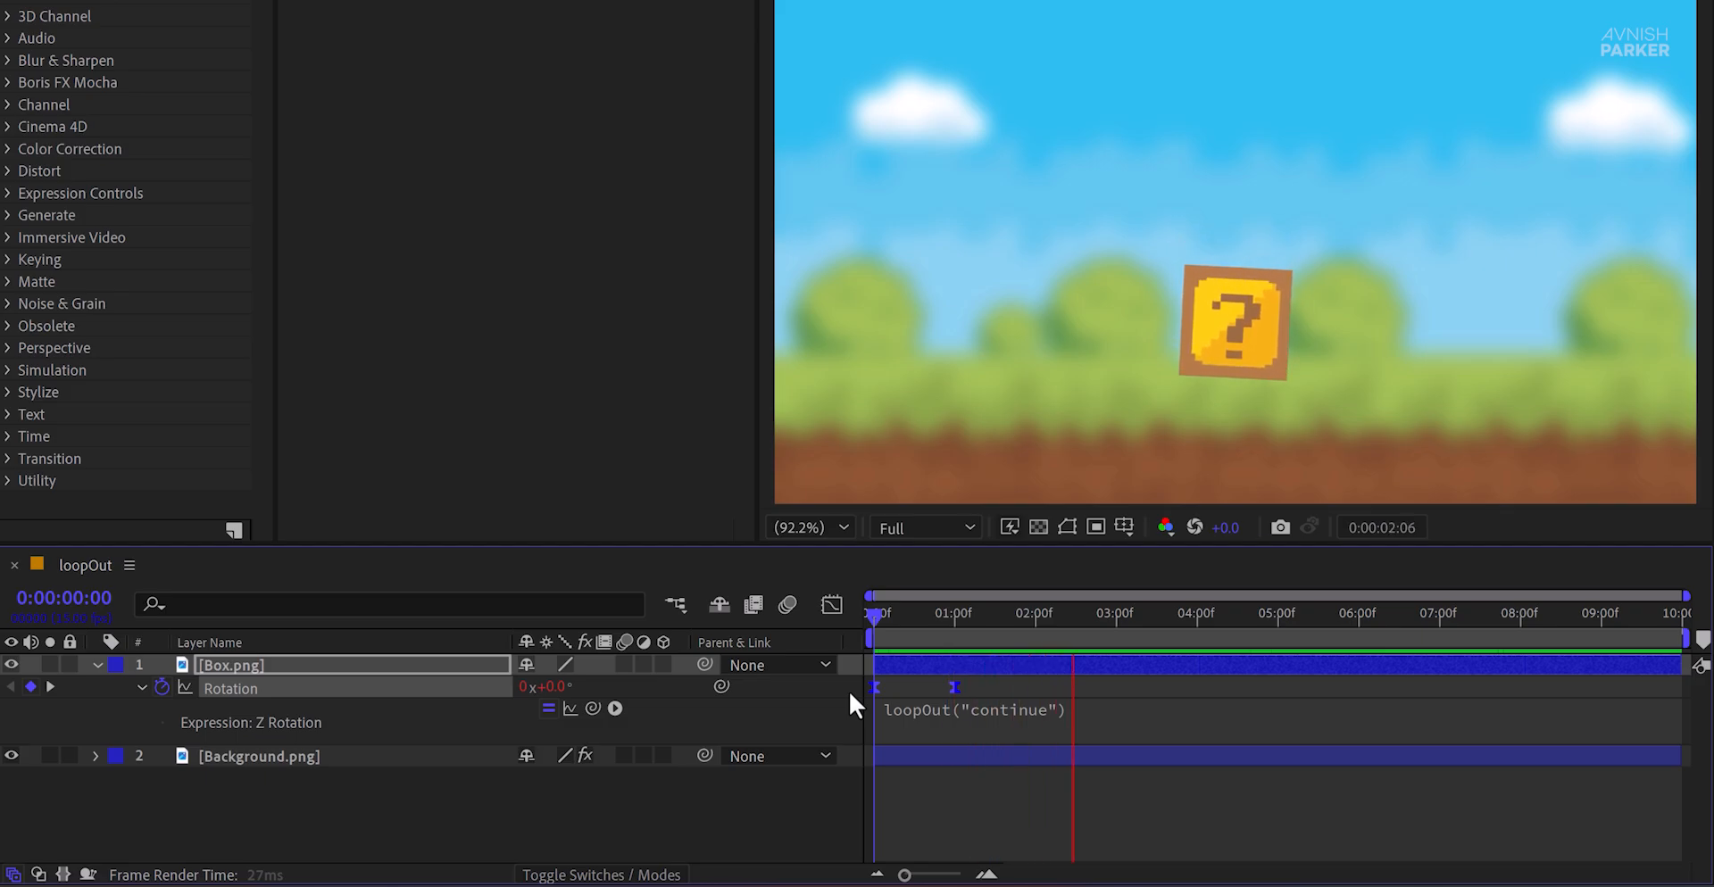
{"action": "key", "text": "space"}
{"action": "key", "text": "space"}
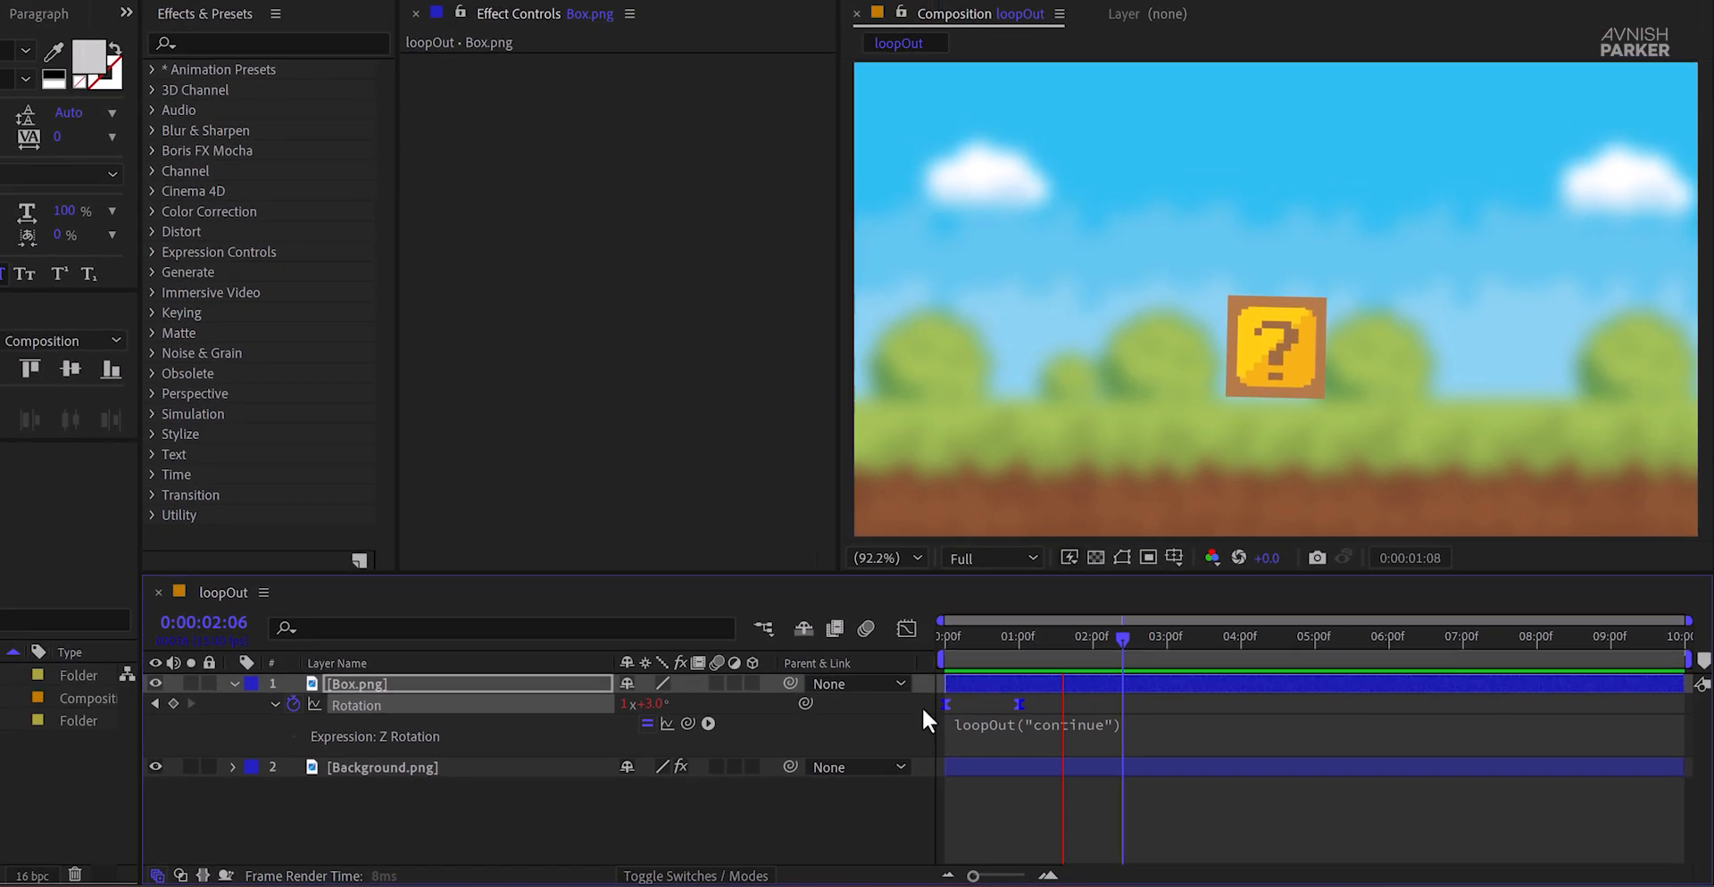
{"action": "key", "text": "space"}
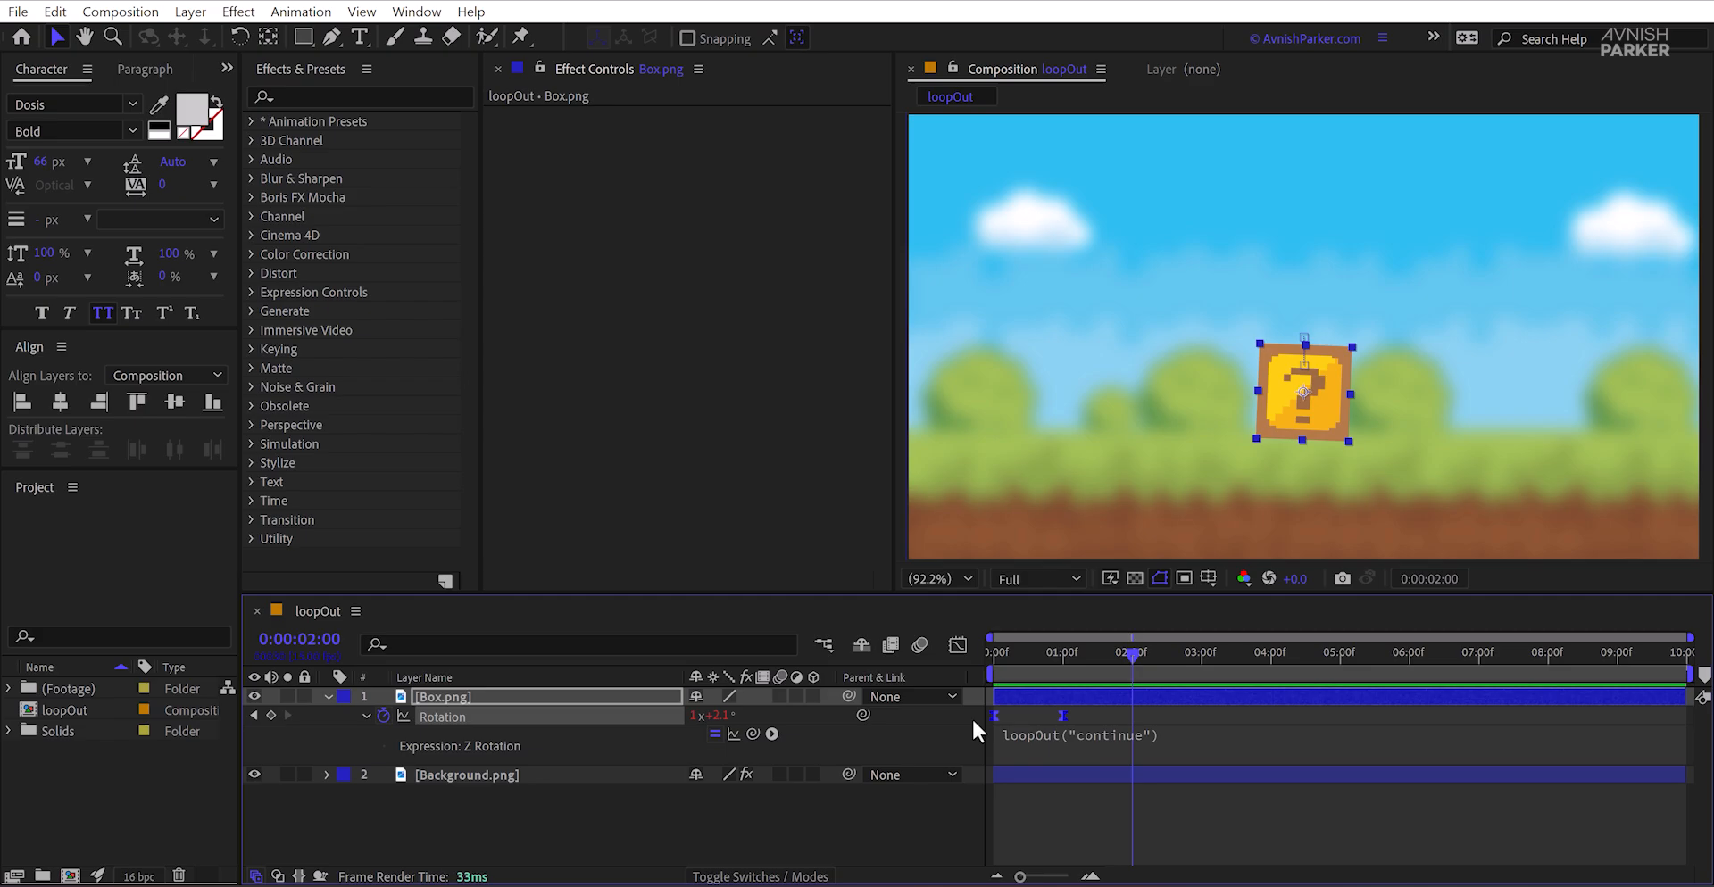
- Replace the loop type in the Position expression so it reads loopOut("cycle"), and play back the animation
{"action": "left_click", "coordinate": [973, 720]}
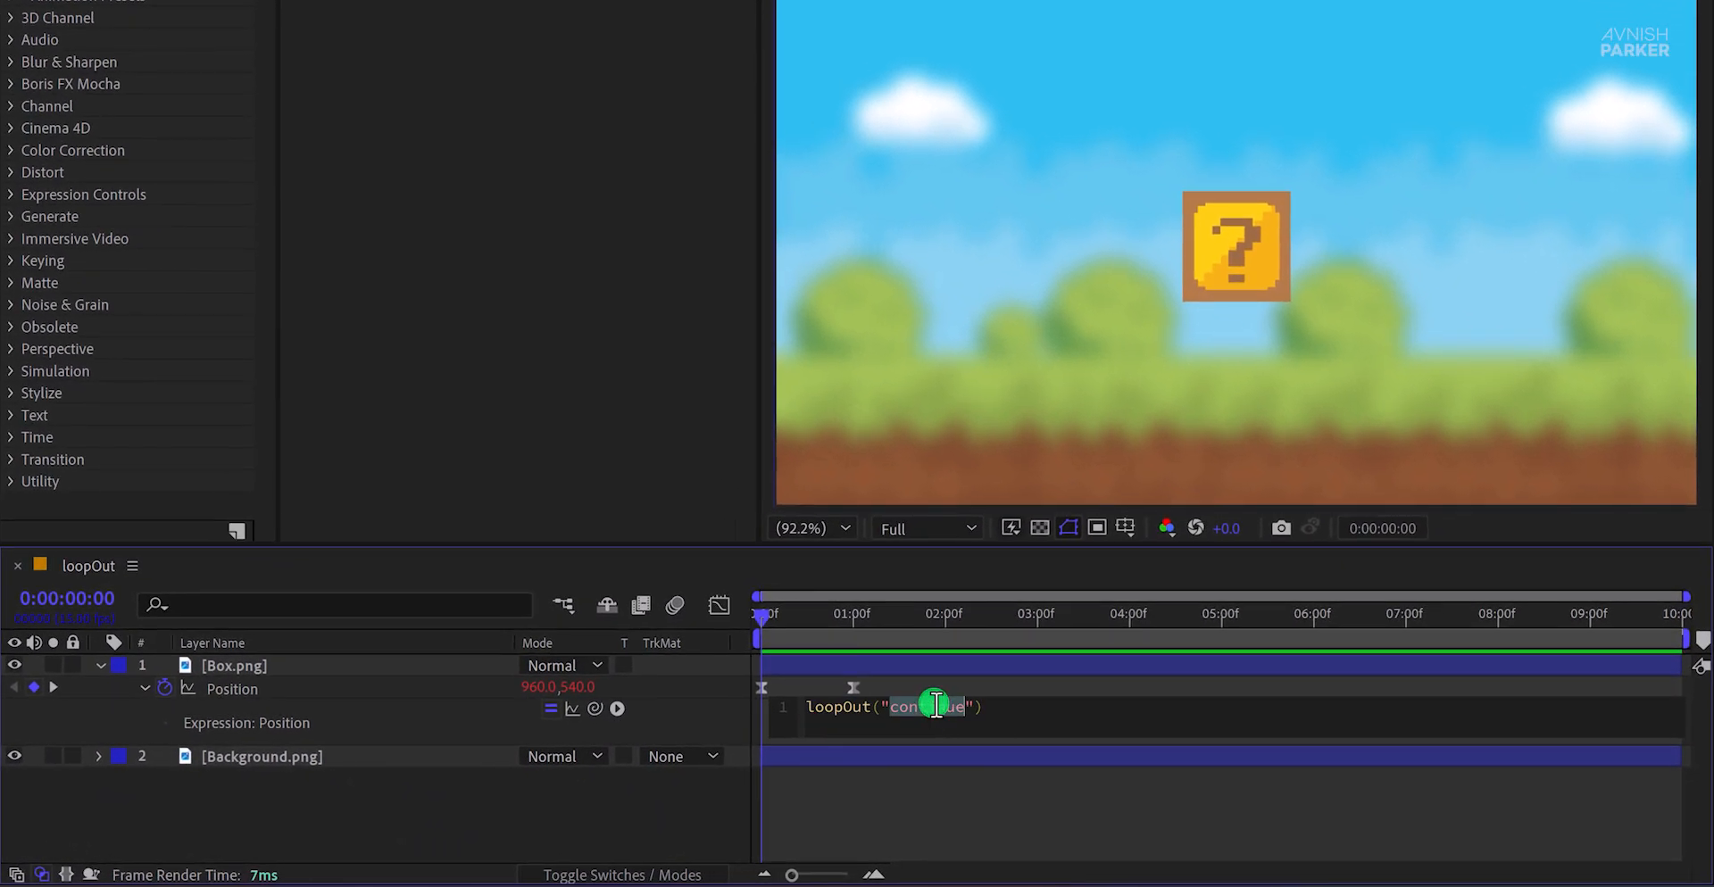
{"action": "key", "text": "BackSpace"}
{"action": "key", "text": "Down"}
{"action": "key", "text": "Return"}
{"action": "left_click", "coordinate": [940, 775]}
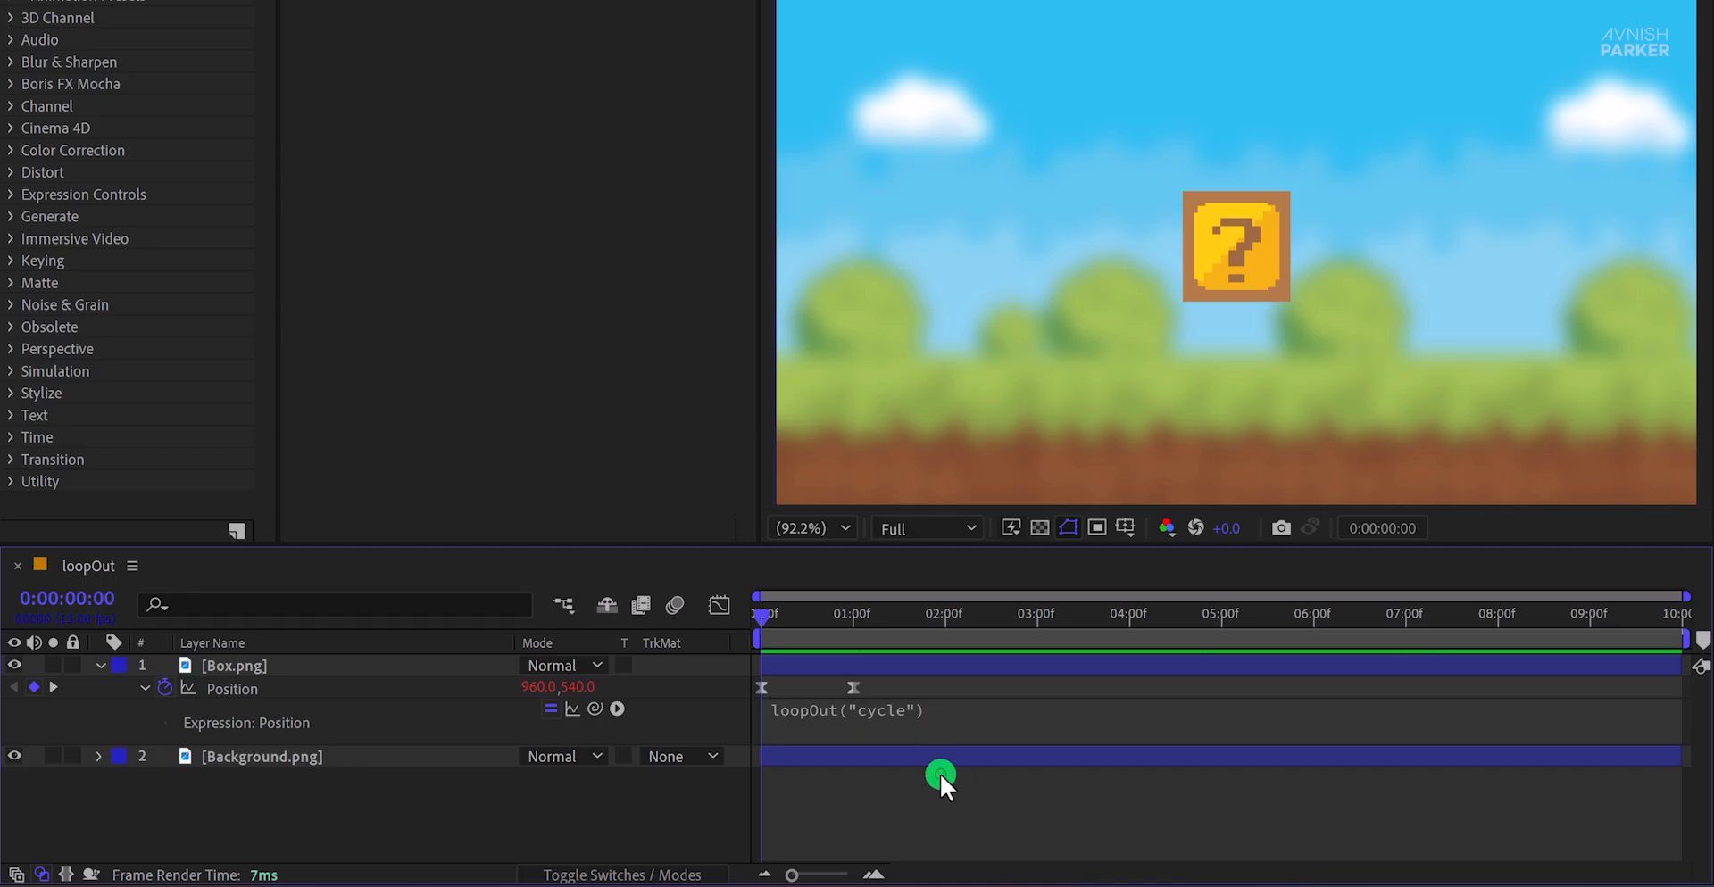
{"action": "key", "text": "space"}
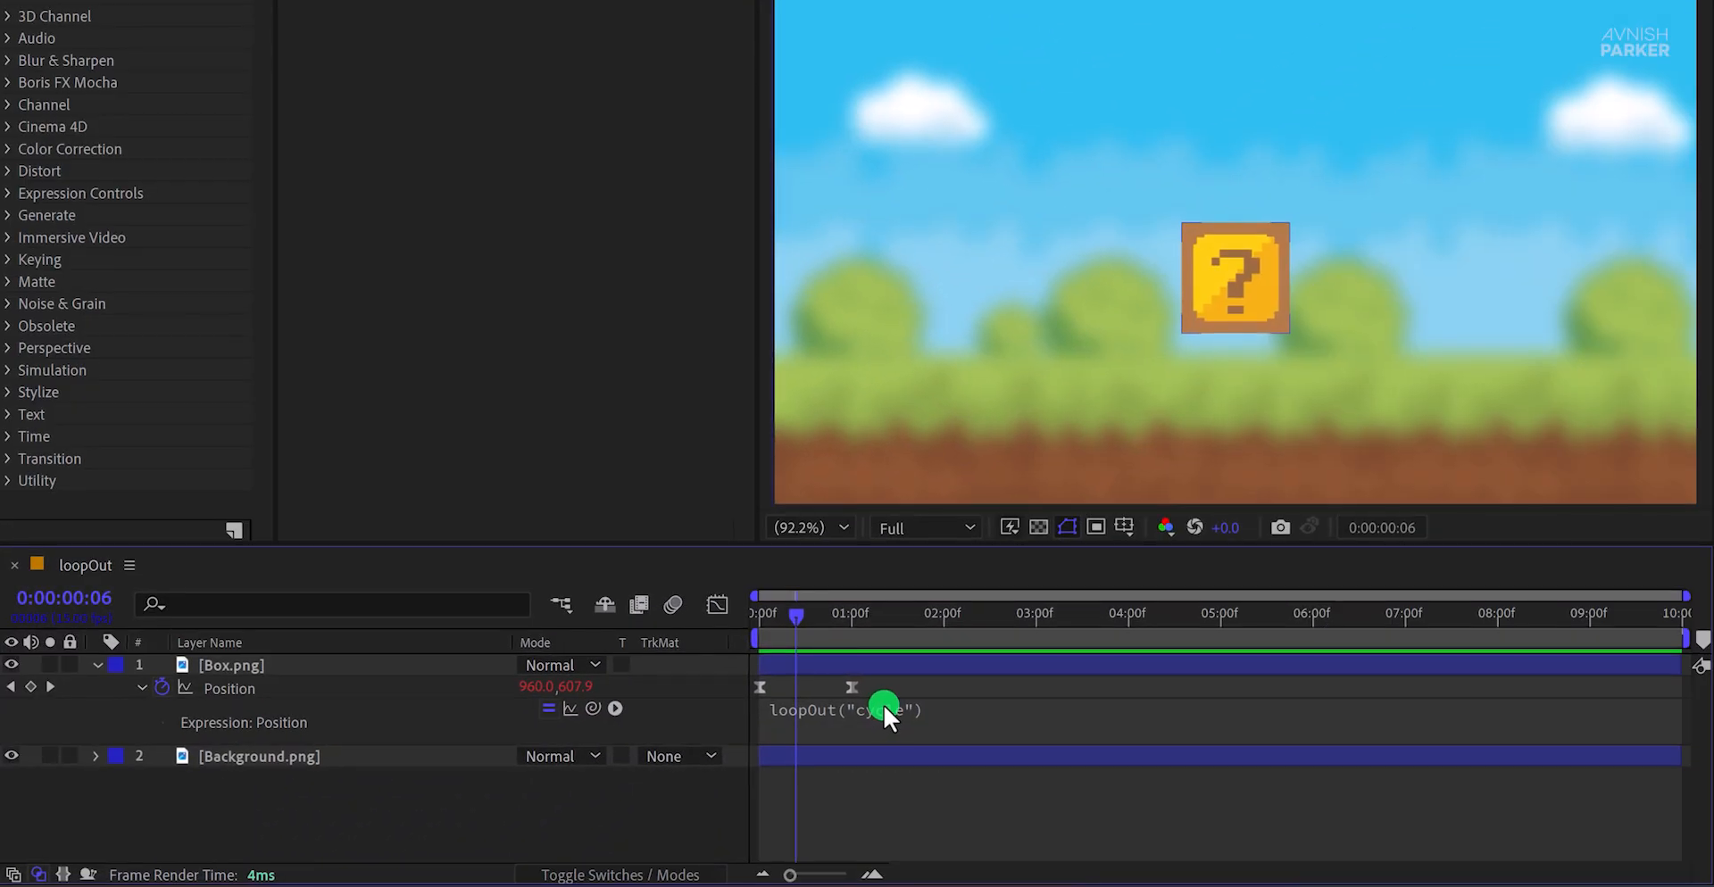
- Change the Position expression to loopOut("offset") and play back the animation
{"action": "left_click", "coordinate": [884, 705]}
{"action": "double_click", "coordinate": [905, 706]}
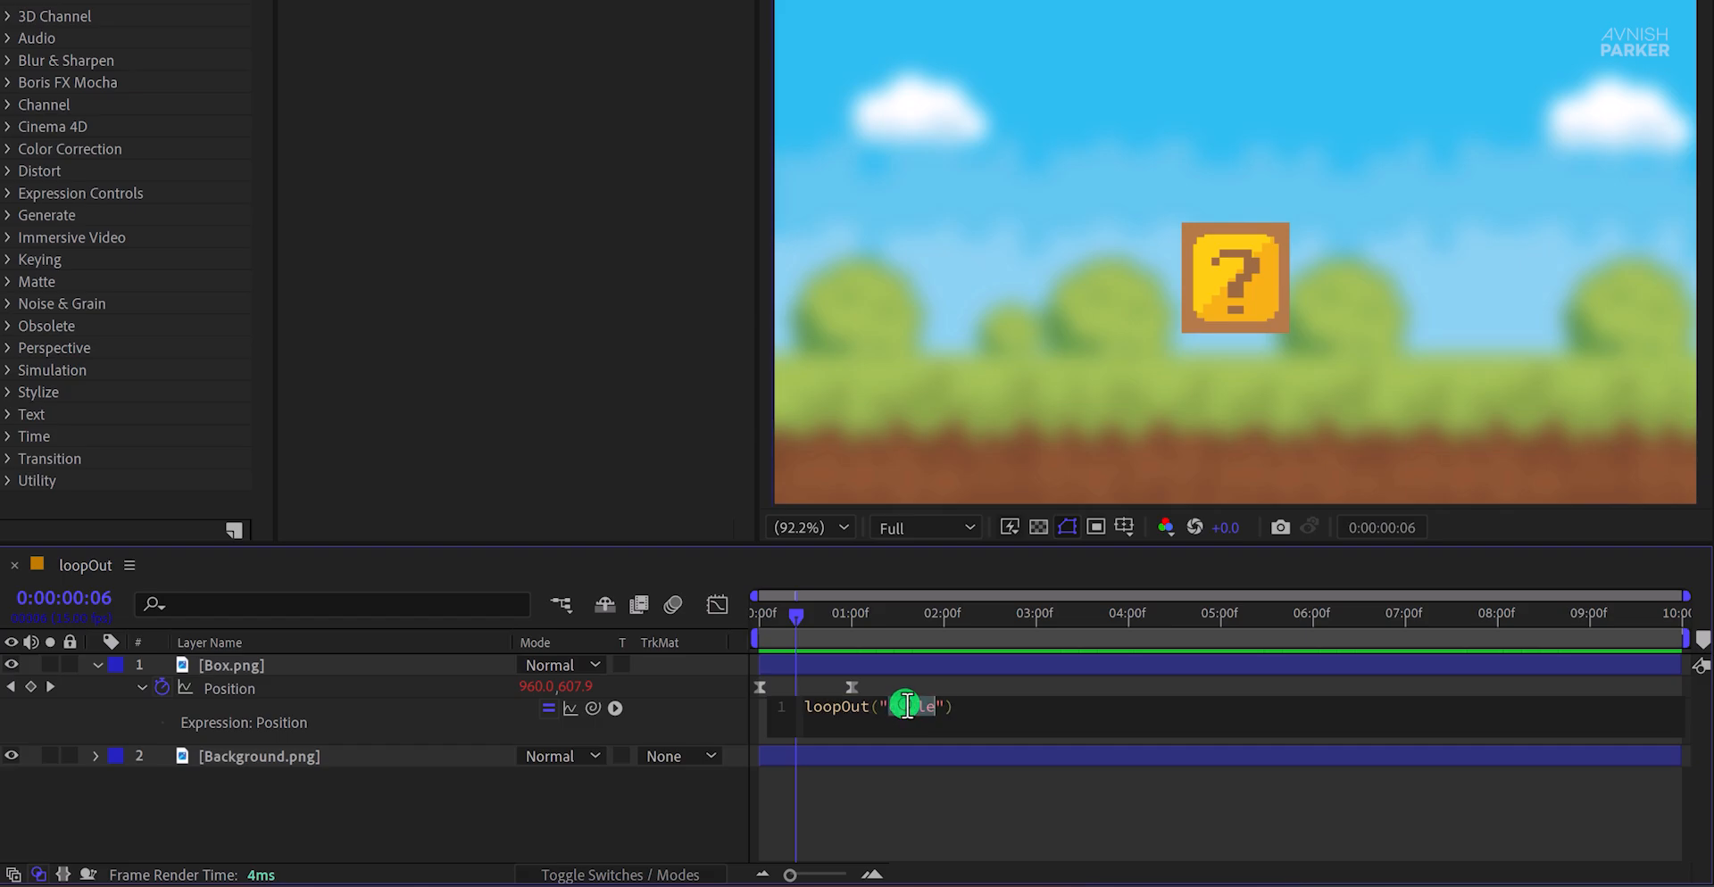
{"action": "key", "text": "BackSpace"}
{"action": "key", "text": "Down"}
{"action": "key", "text": "Down"}
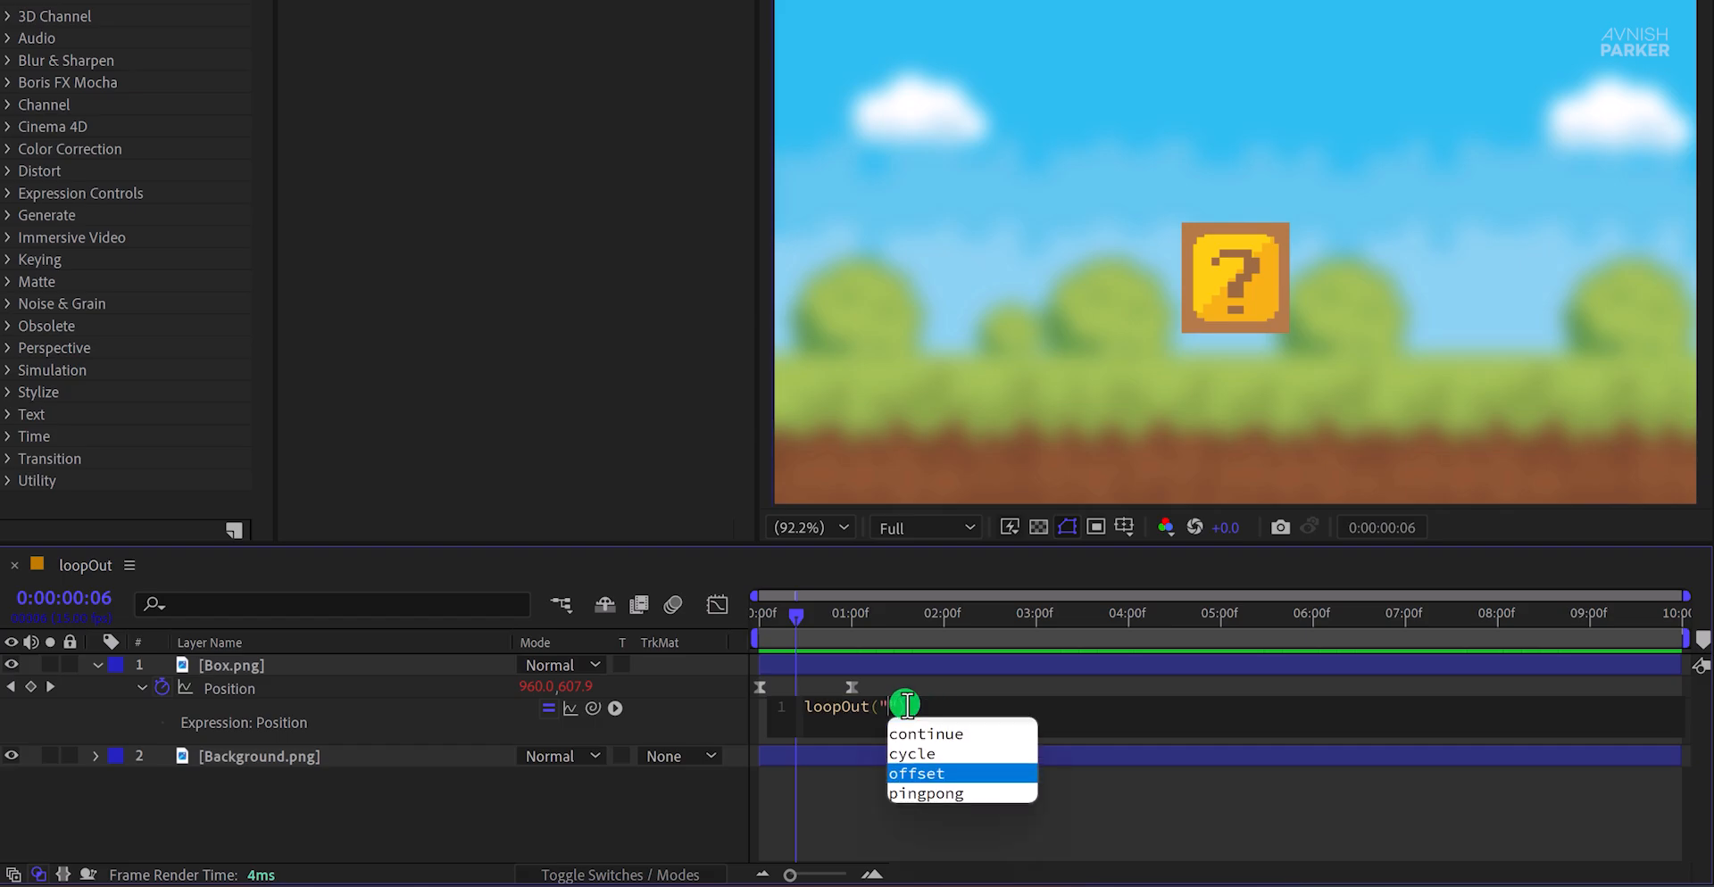
{"action": "key", "text": "Return"}
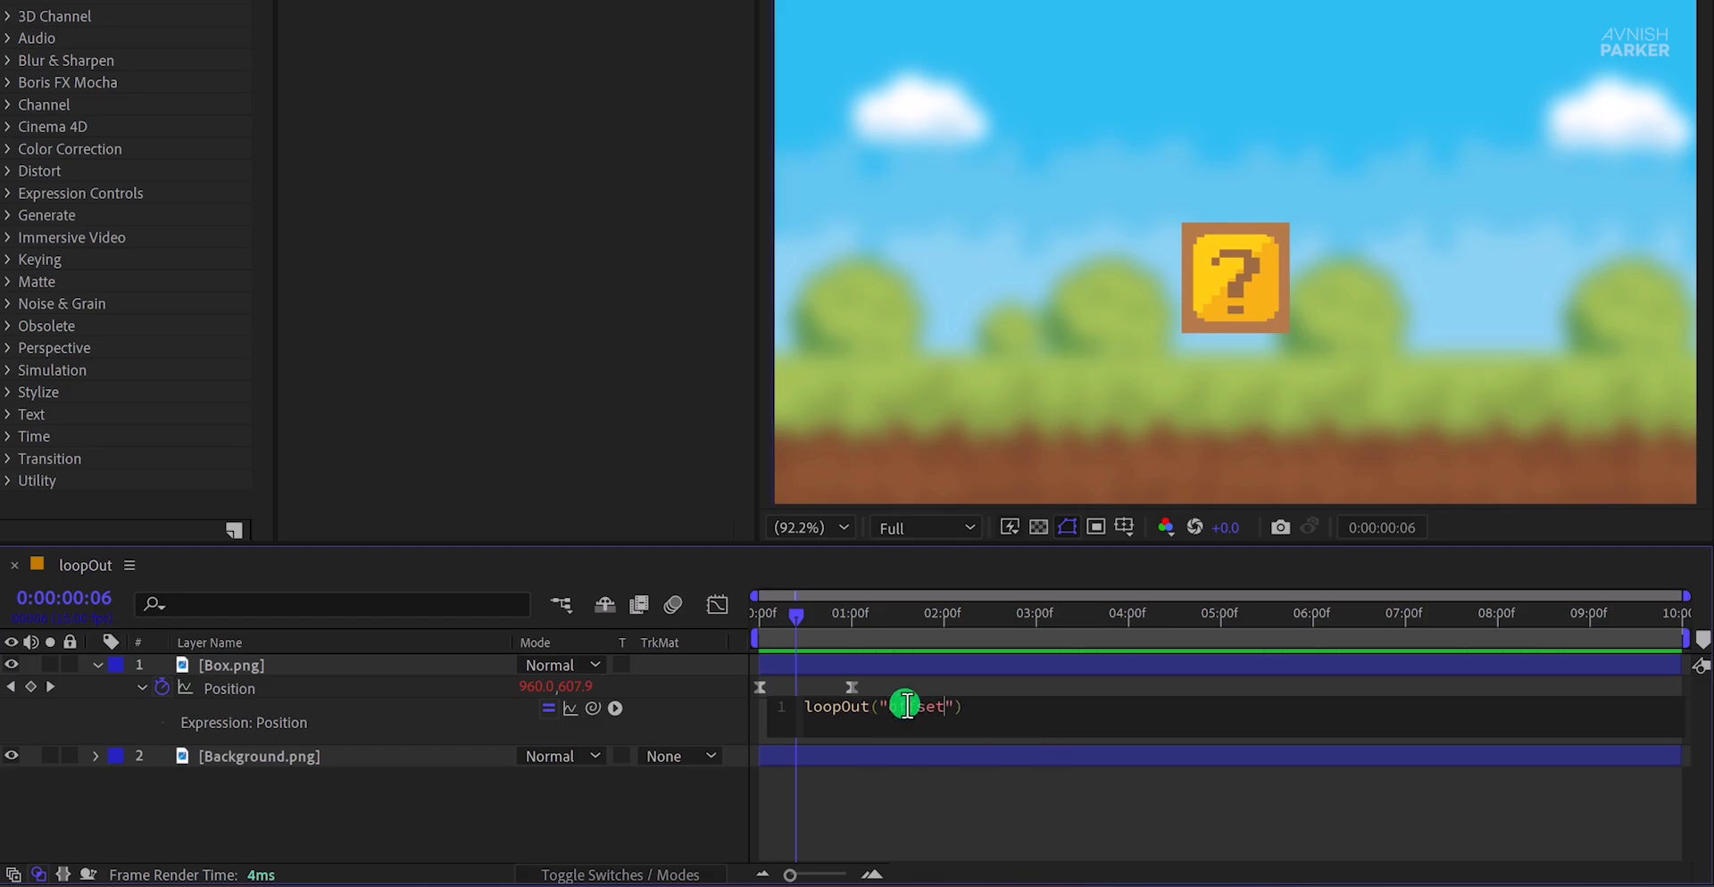
{"action": "left_click", "coordinate": [898, 774]}
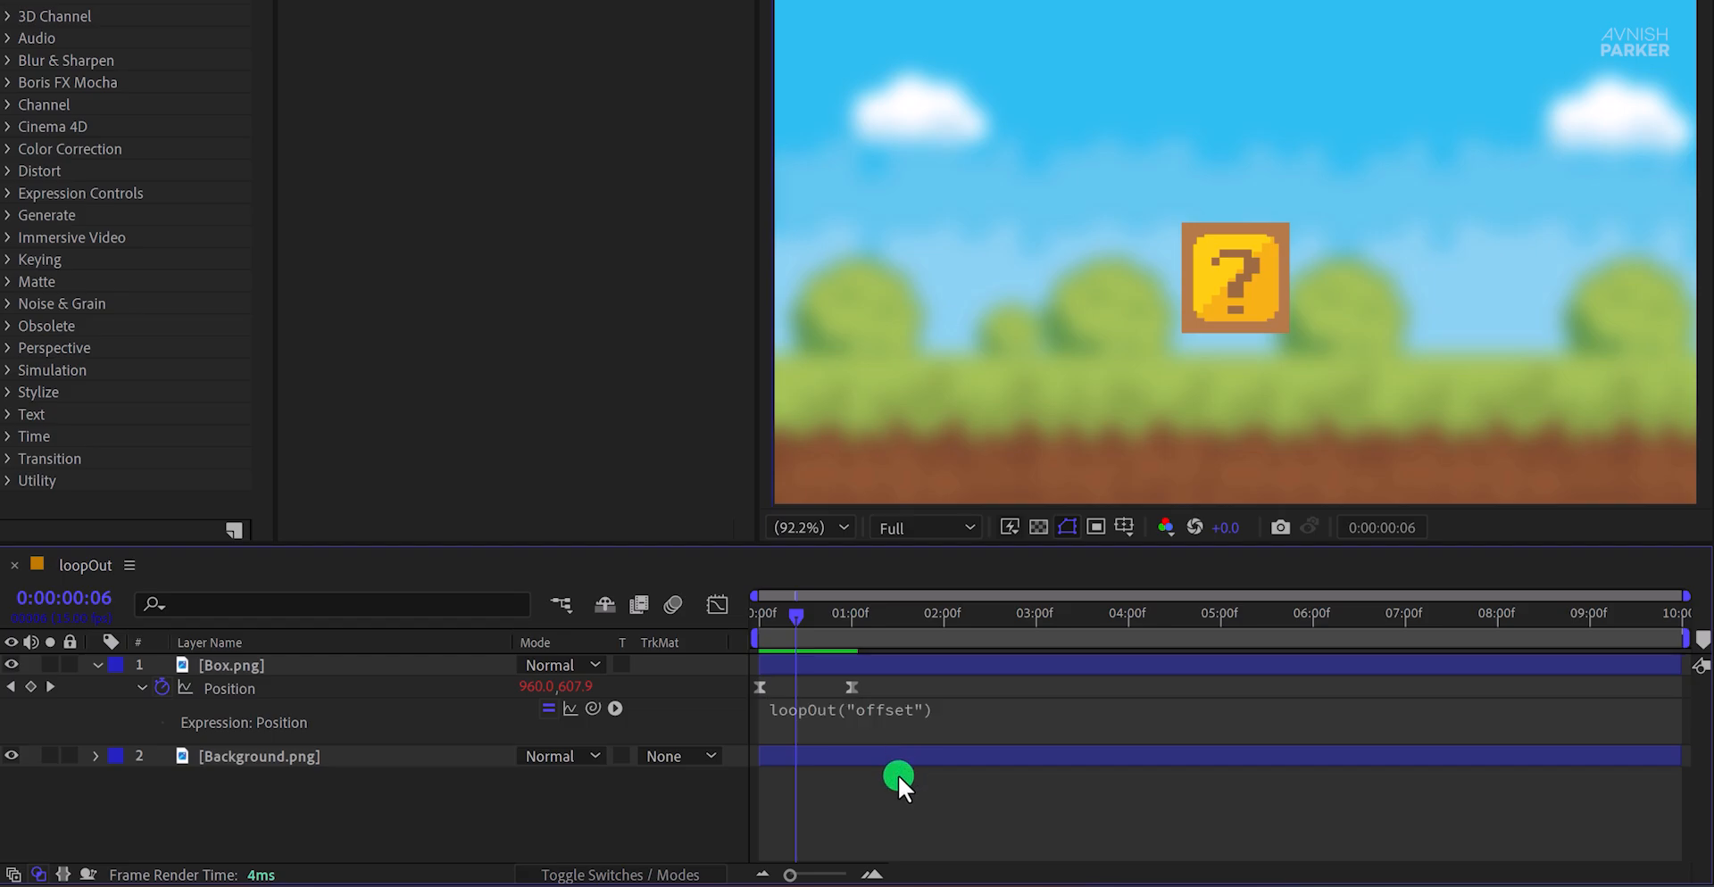
{"action": "key", "text": "space"}
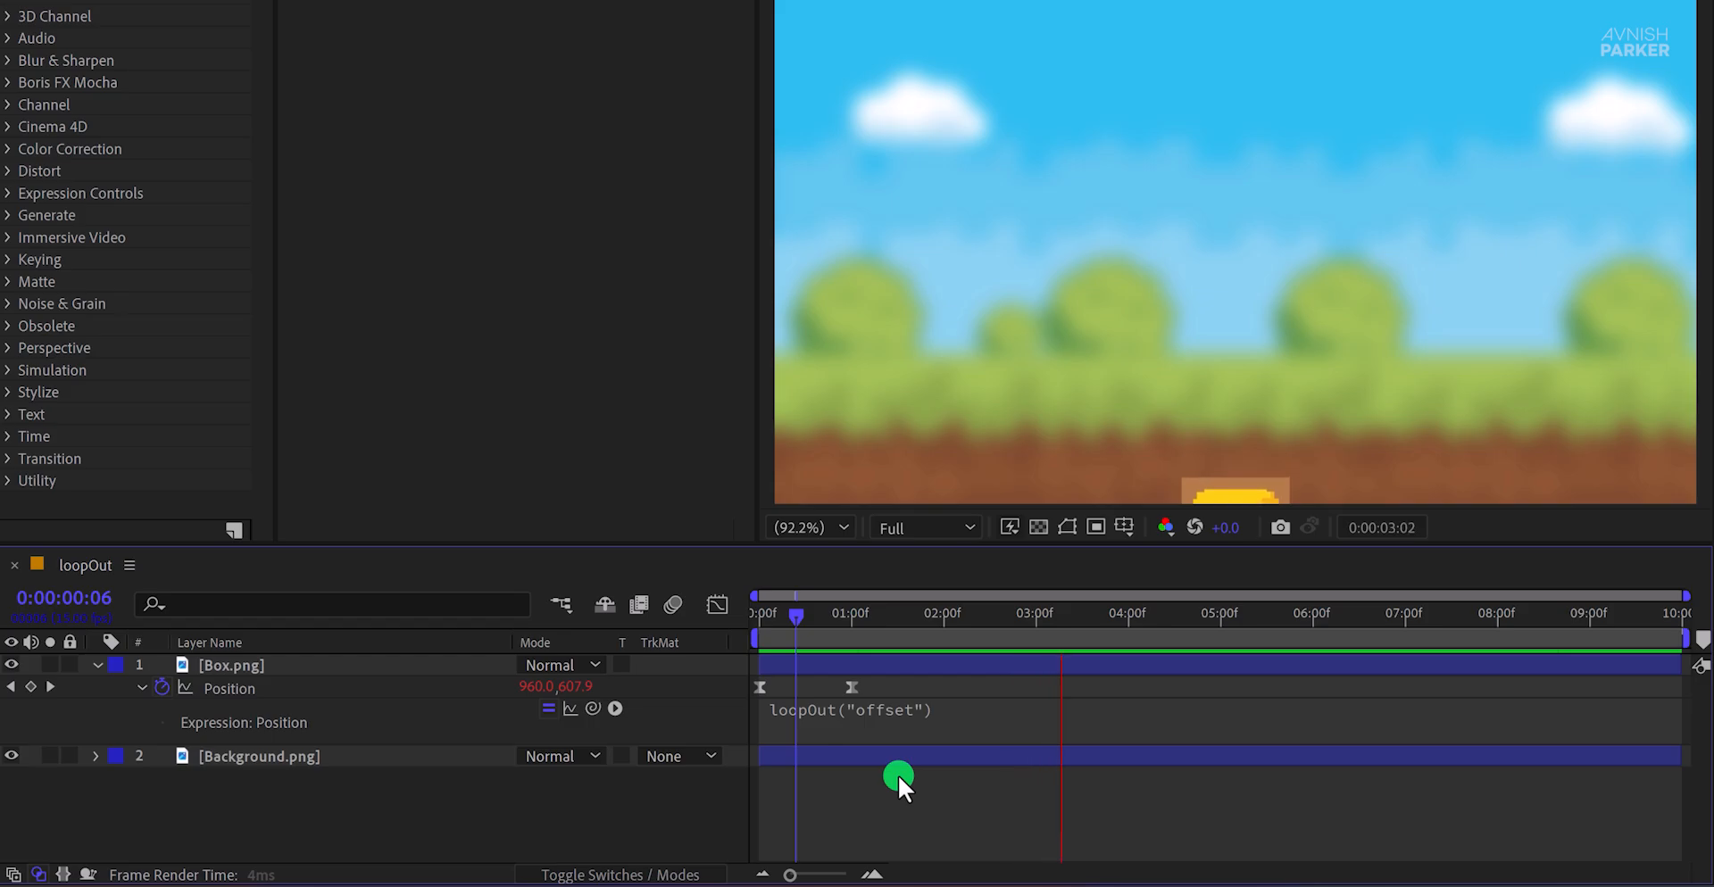
{"action": "key", "text": "space"}
- Set the Box.png layer's Position at the 1-second keyframe to 960, 626 and play back the offset loop
{"action": "left_click_drag", "start_coordinate": [887, 623], "coordinate": [851, 640]}
{"action": "left_click", "coordinate": [723, 704]}
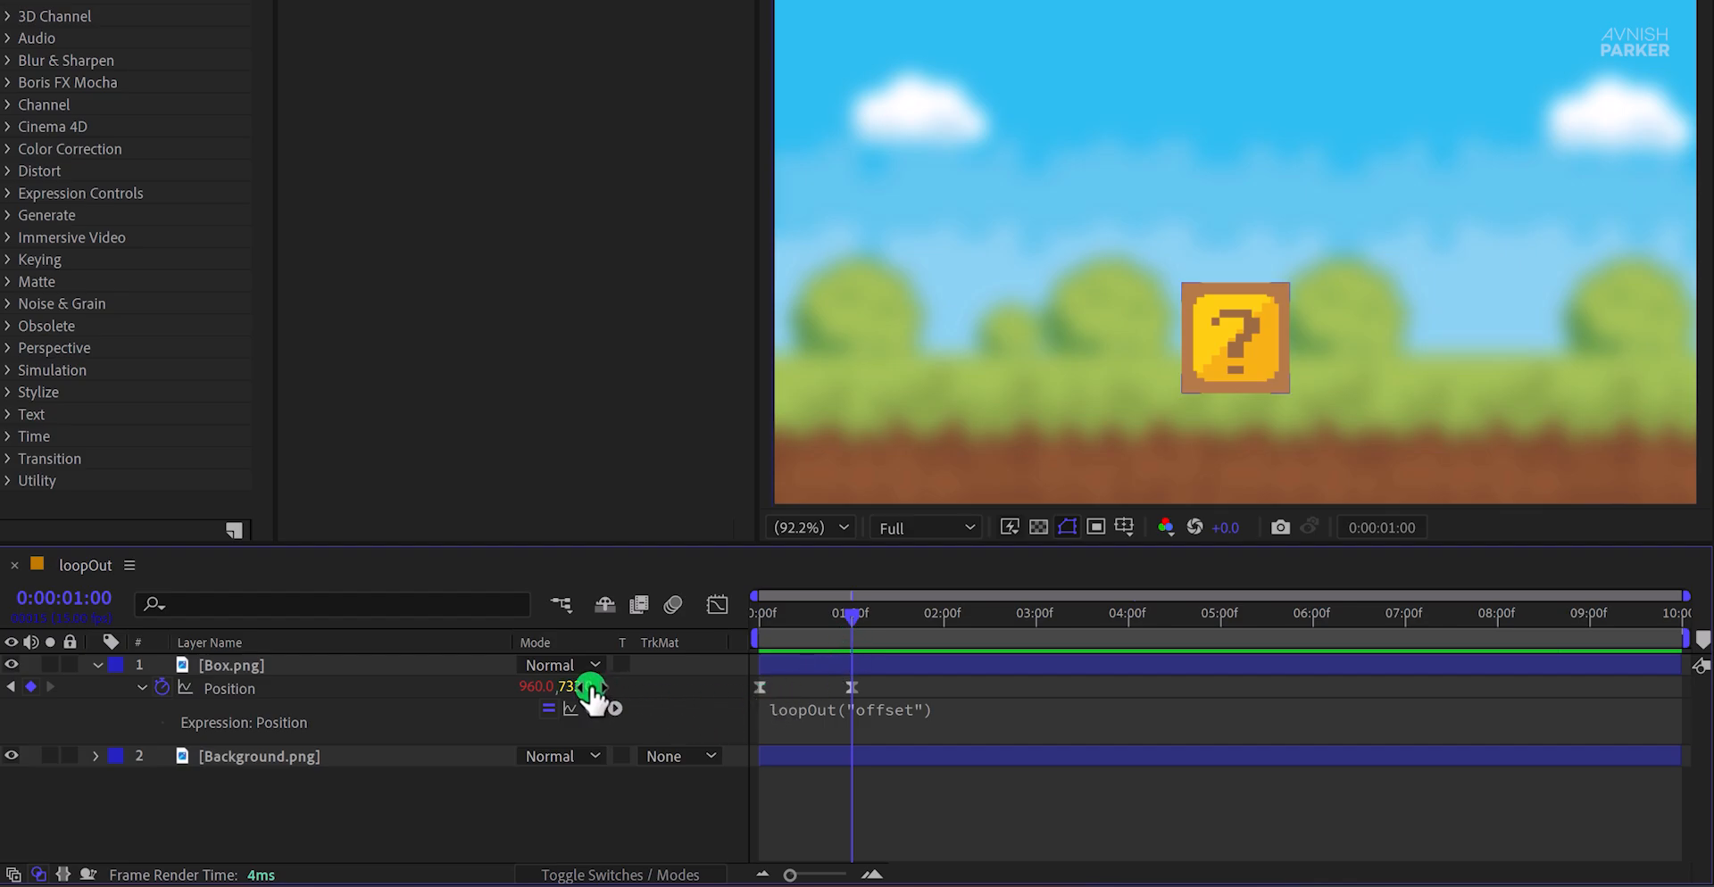
{"action": "left_click_drag", "start_coordinate": [590, 689], "coordinate": [450, 685]}
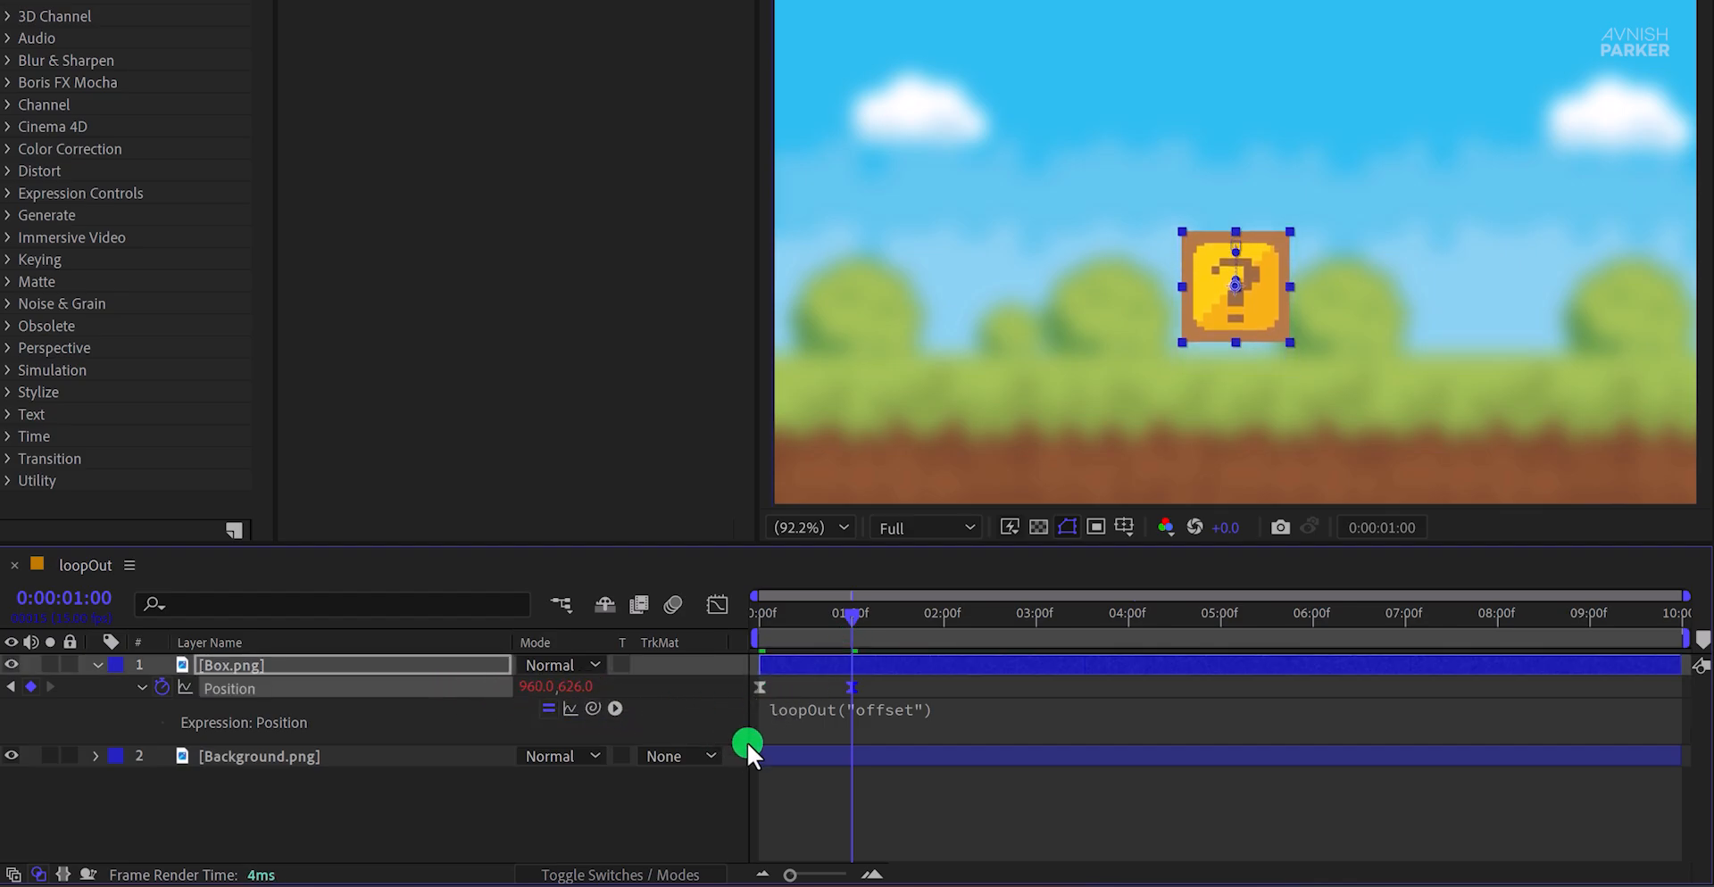
{"action": "left_click", "coordinate": [793, 786]}
{"action": "key", "text": "space"}
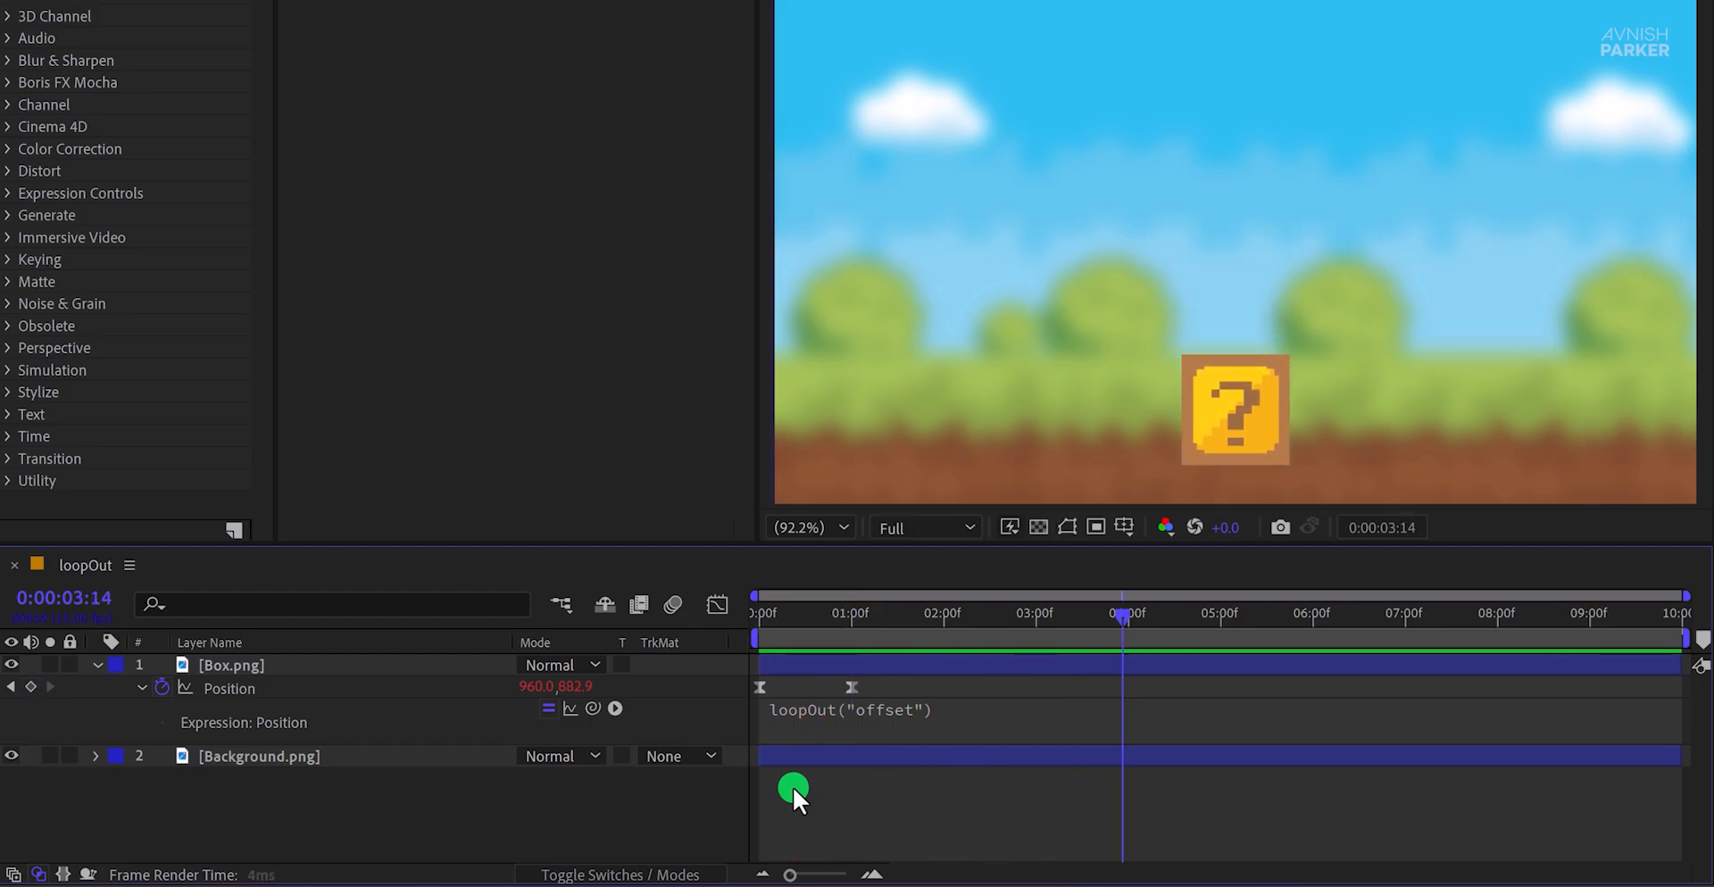
- Return to the start of the timeline, then collapse and hide the Box.png layer
{"action": "left_click_drag", "start_coordinate": [787, 613], "coordinate": [741, 611]}
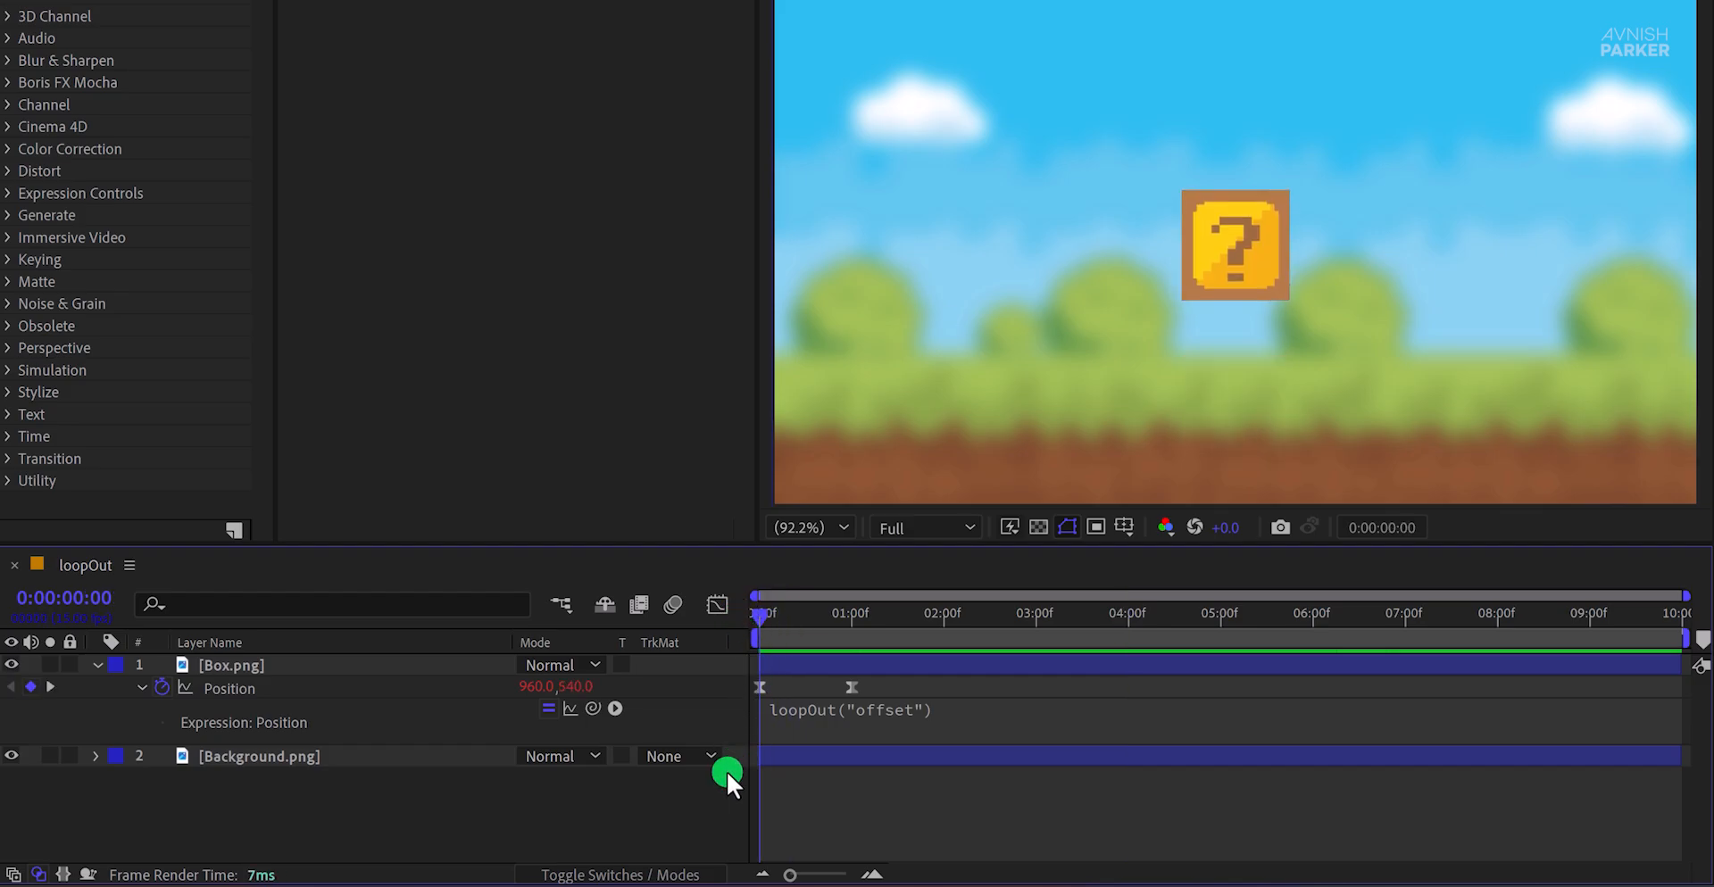
{"action": "left_click", "coordinate": [95, 665]}
{"action": "left_click", "coordinate": [12, 665]}
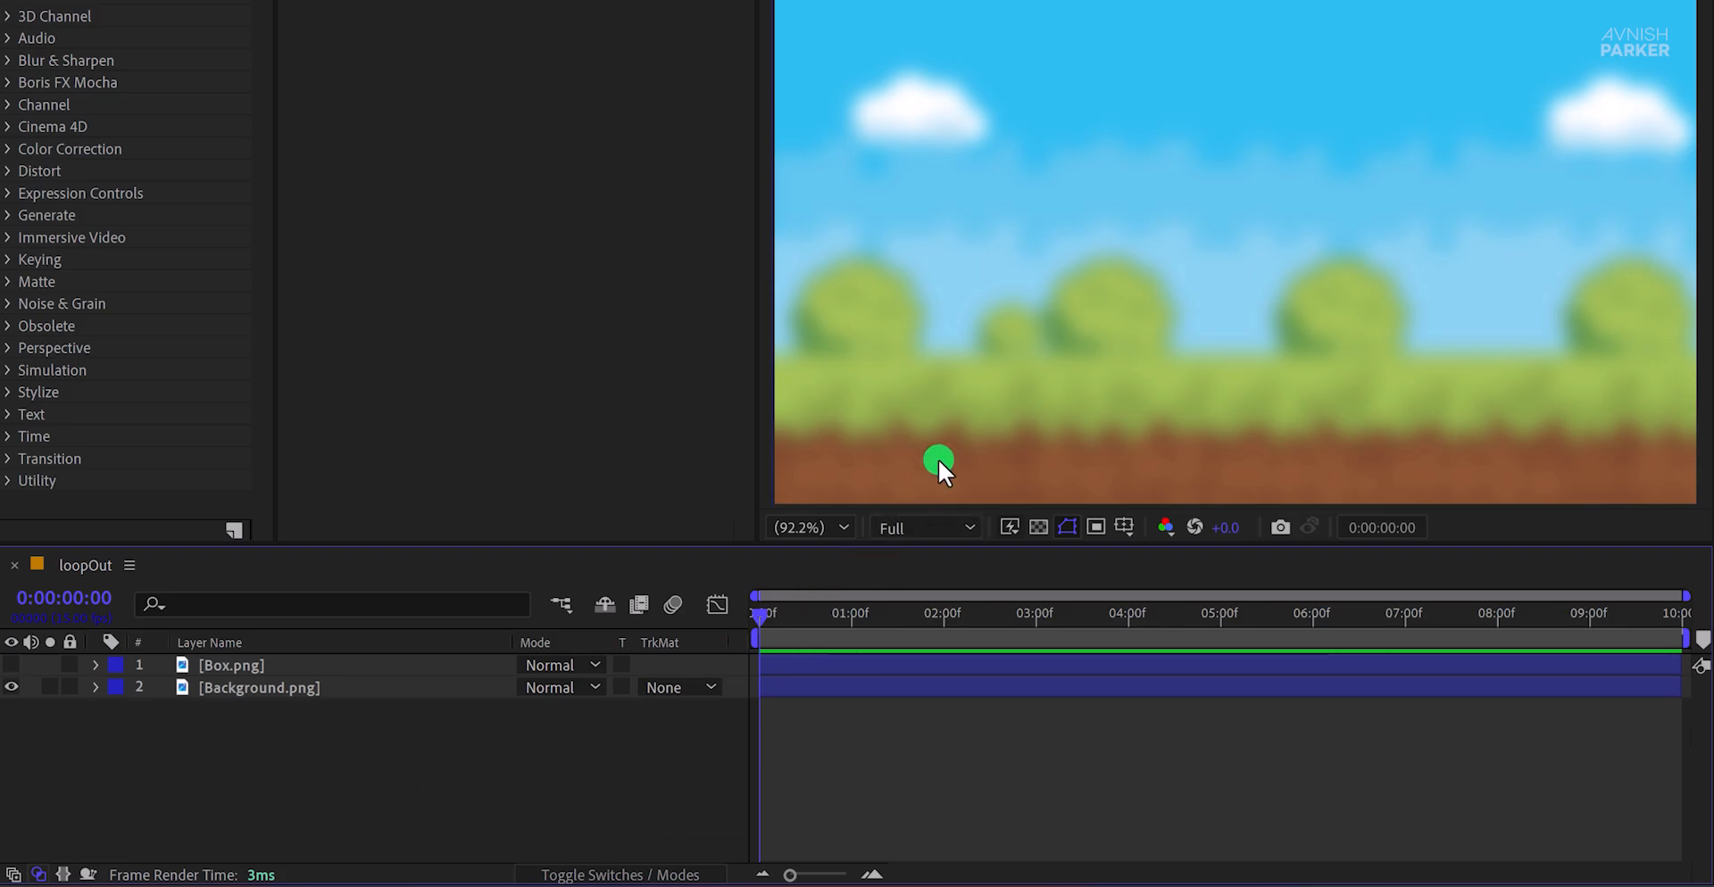
- Draw a short horizontal line with the Pen tool, using a 14 px yellow stroke and no fill, and center it in the composition
{"action": "key", "text": "g"}
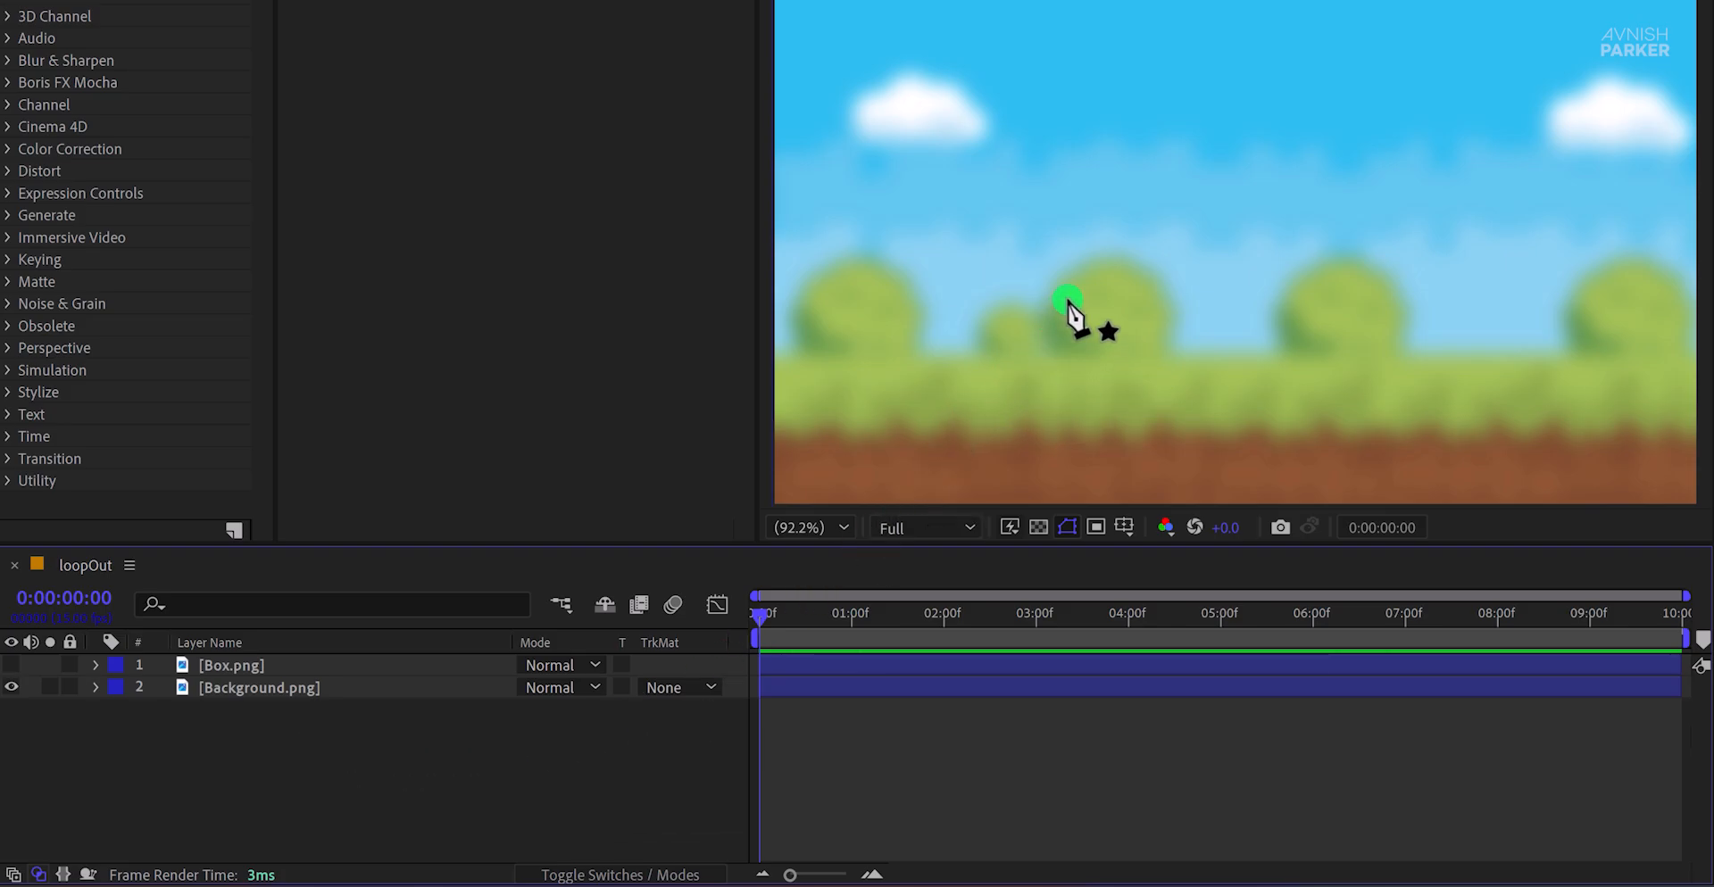
{"action": "left_click", "coordinate": [1140, 266]}
{"action": "left_click", "coordinate": [1300, 267]}
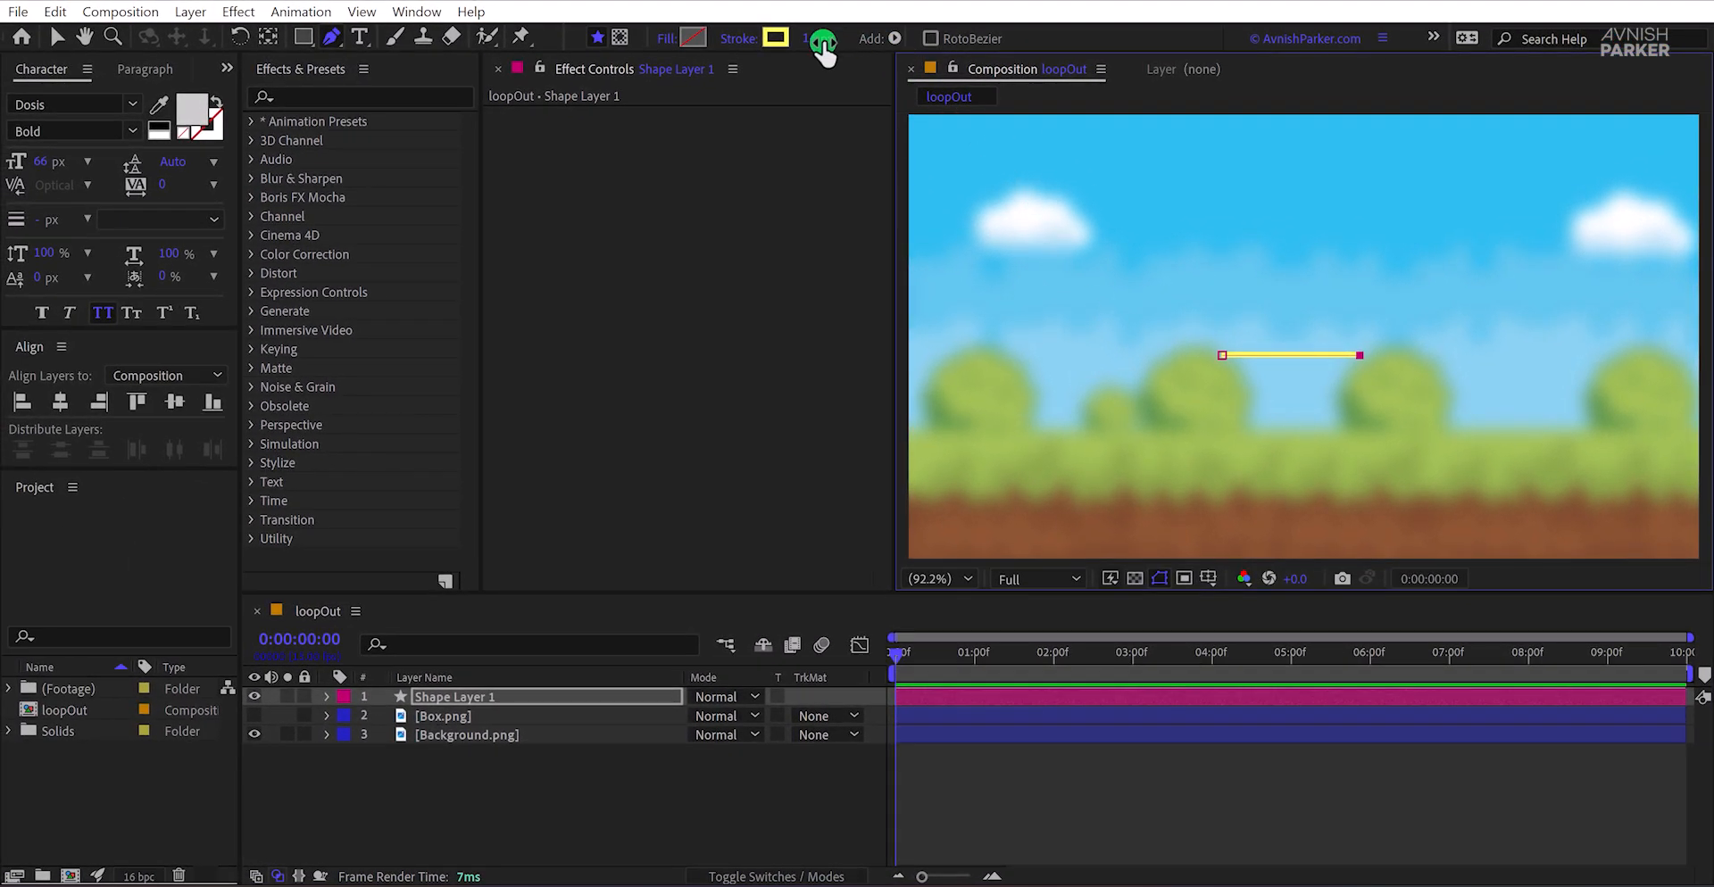
{"action": "left_click", "coordinate": [582, 701]}
{"action": "left_click", "coordinate": [62, 403]}
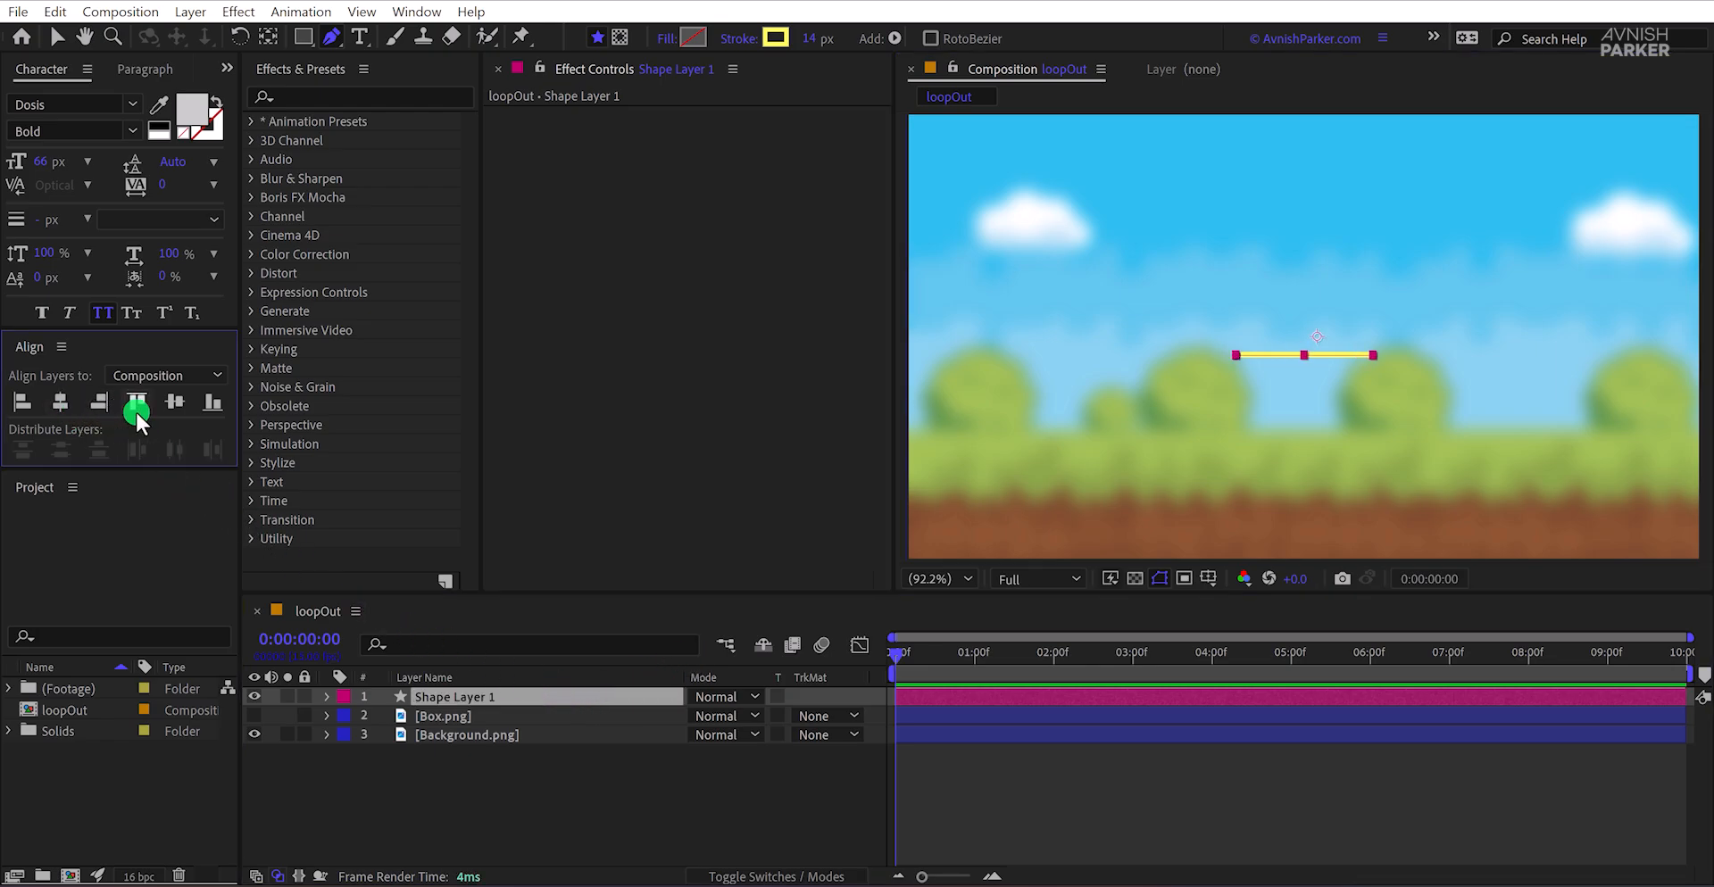
{"action": "left_click", "coordinate": [174, 403]}
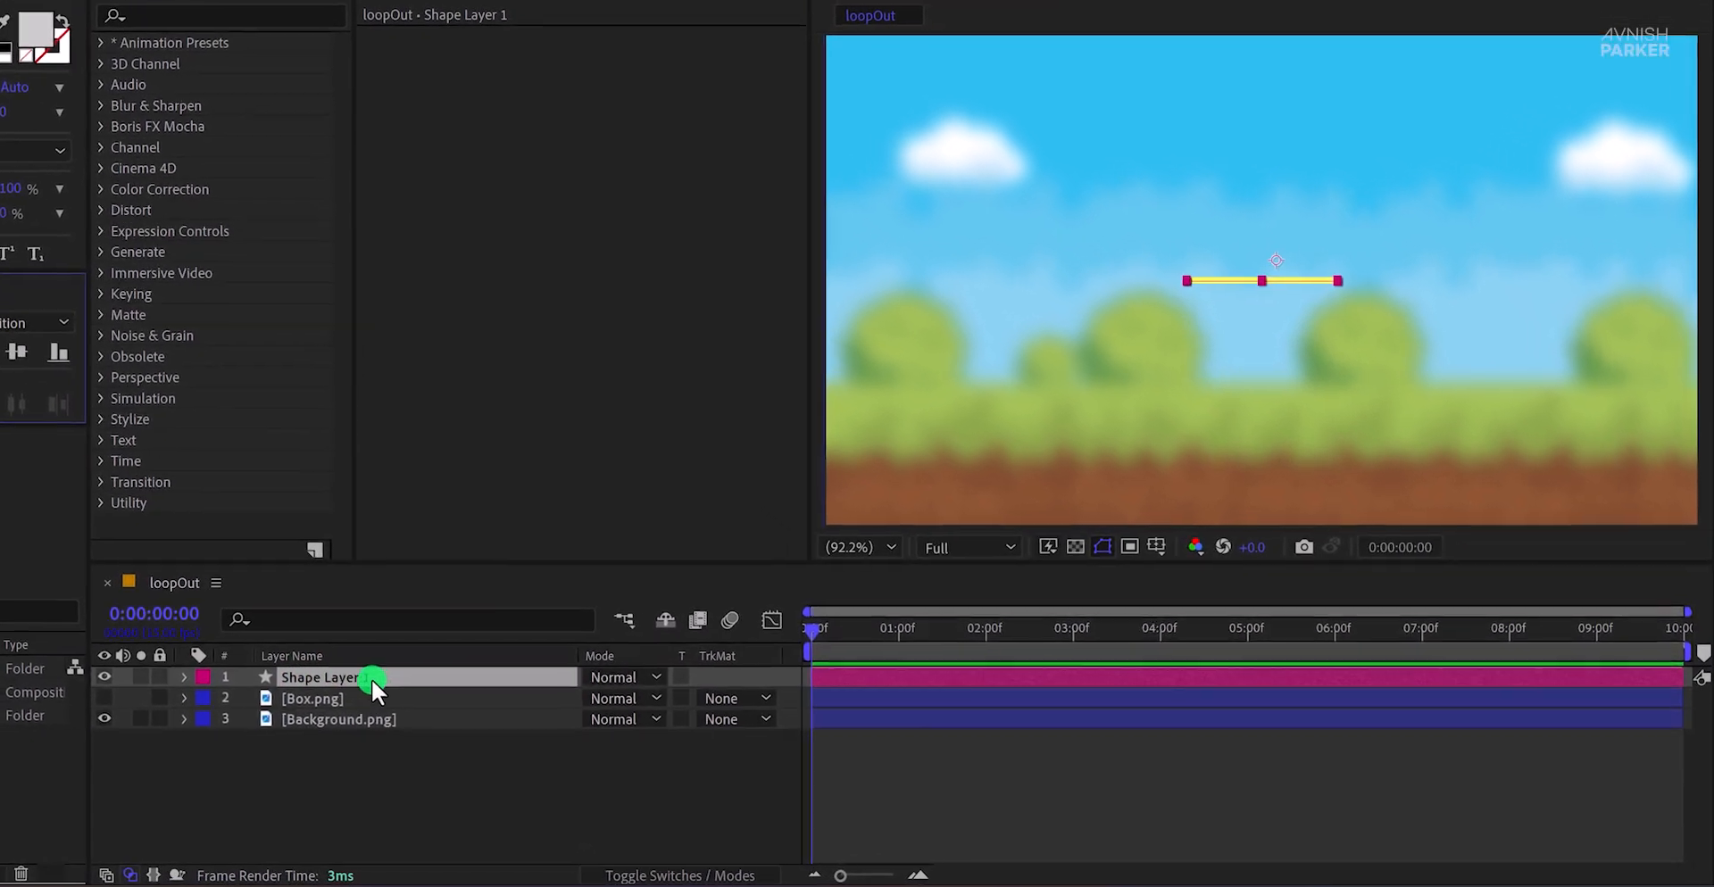
- Rename the line's shape layer as Clock and move its anchor point to the line's left end
{"action": "key", "text": "Return"}
{"action": "type", "text": "Clock"}
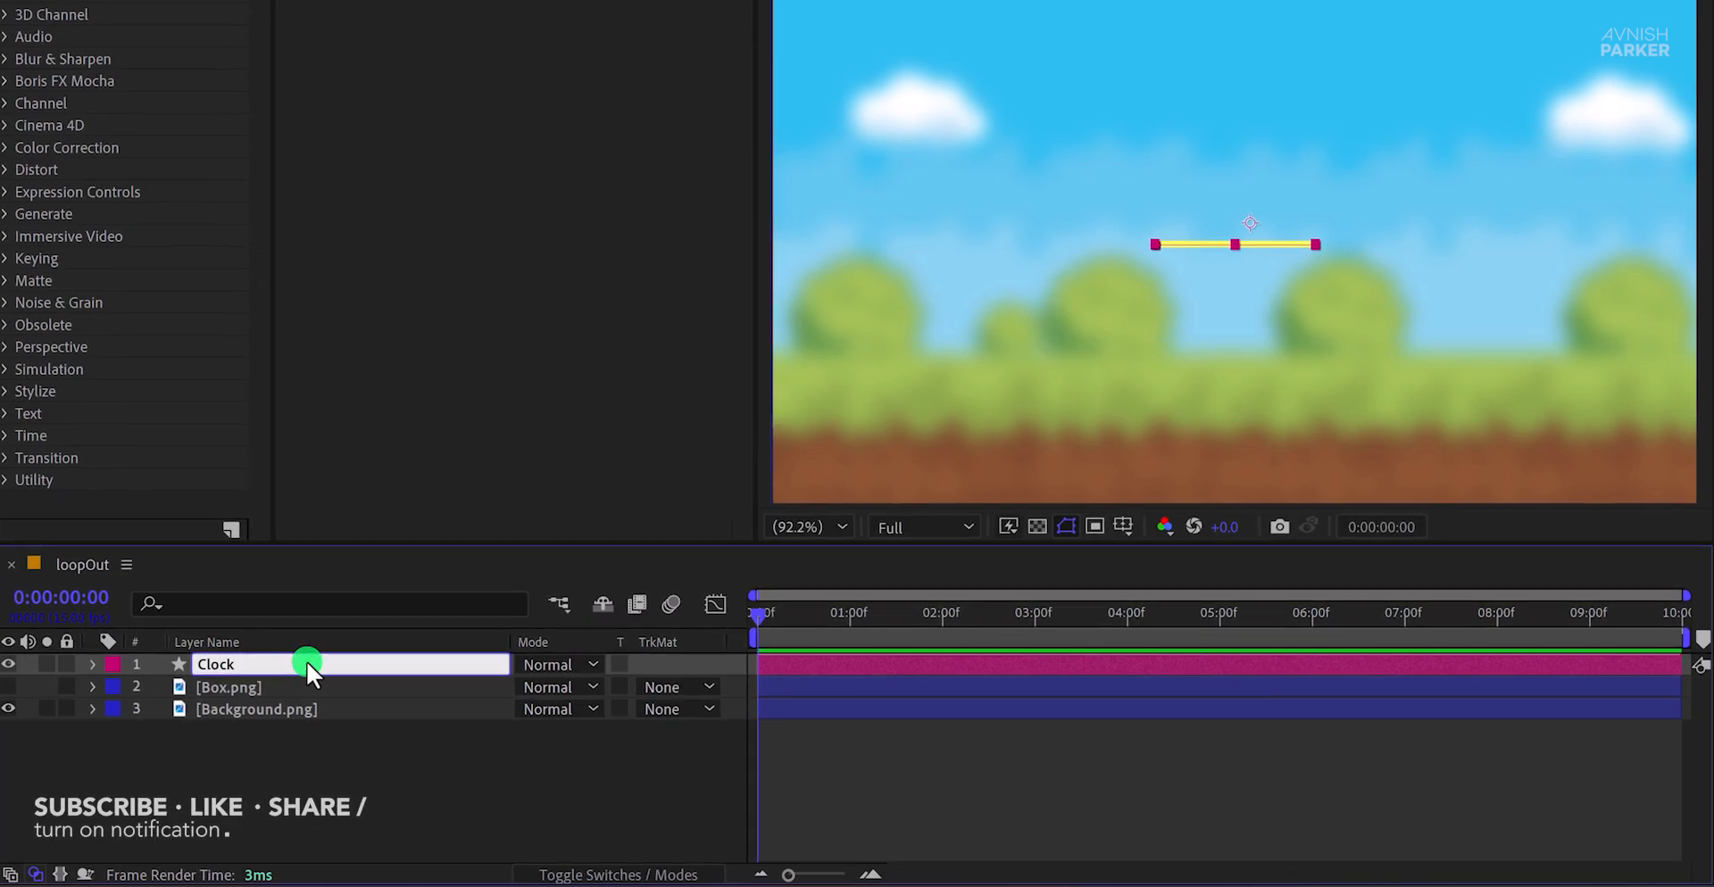
{"action": "key", "text": "Return"}
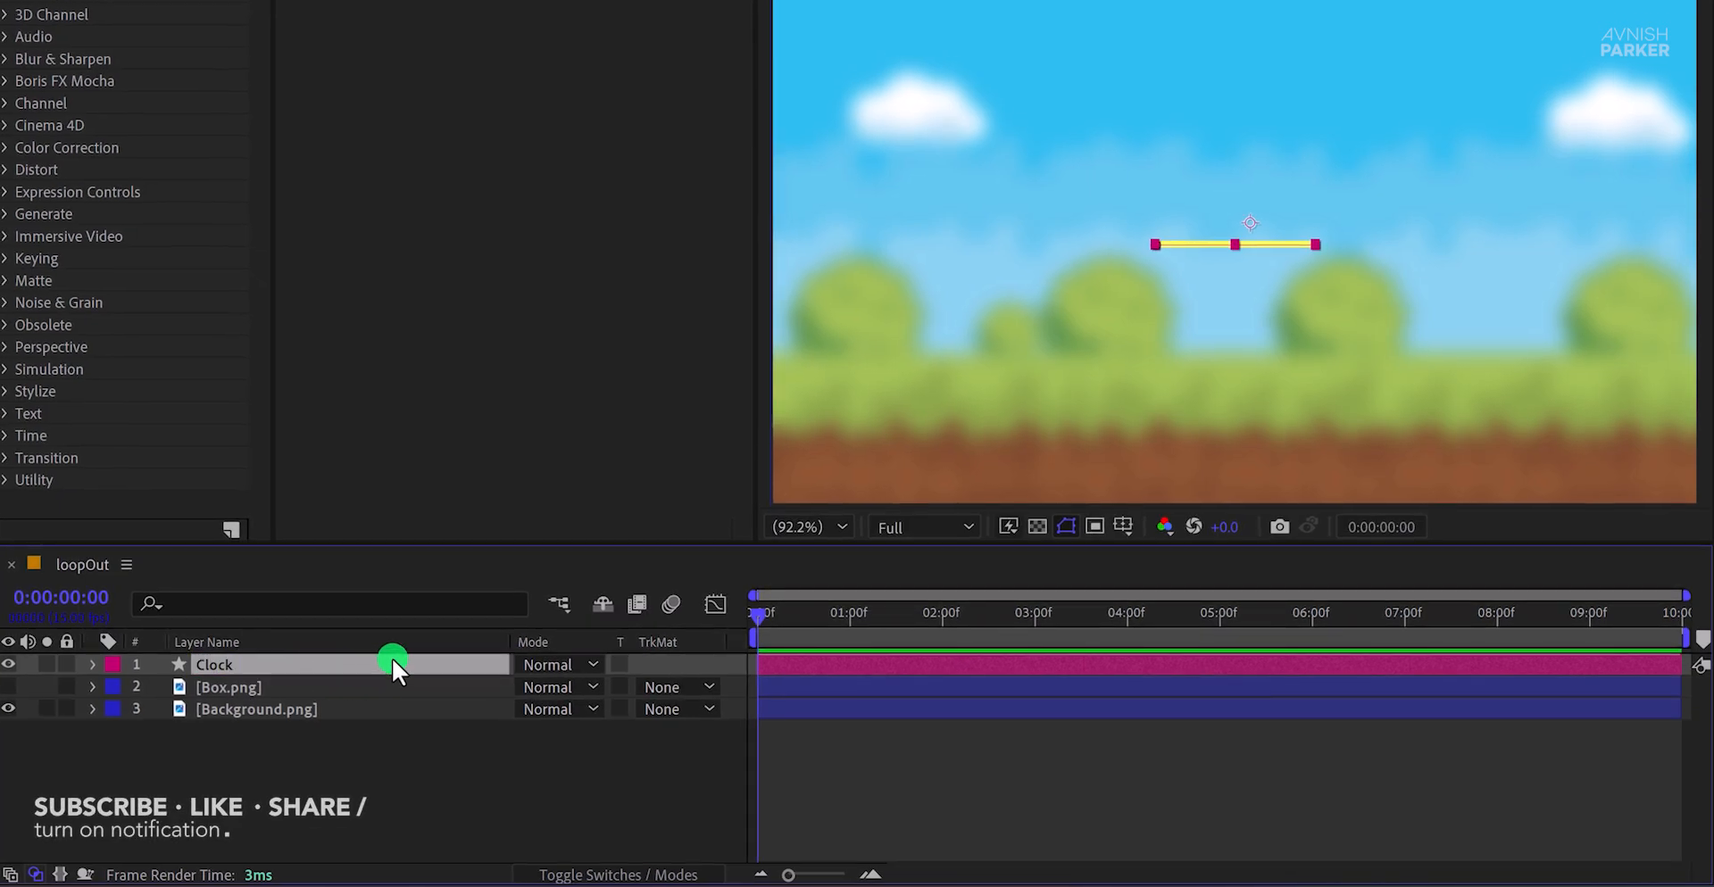
{"action": "key", "text": "y"}
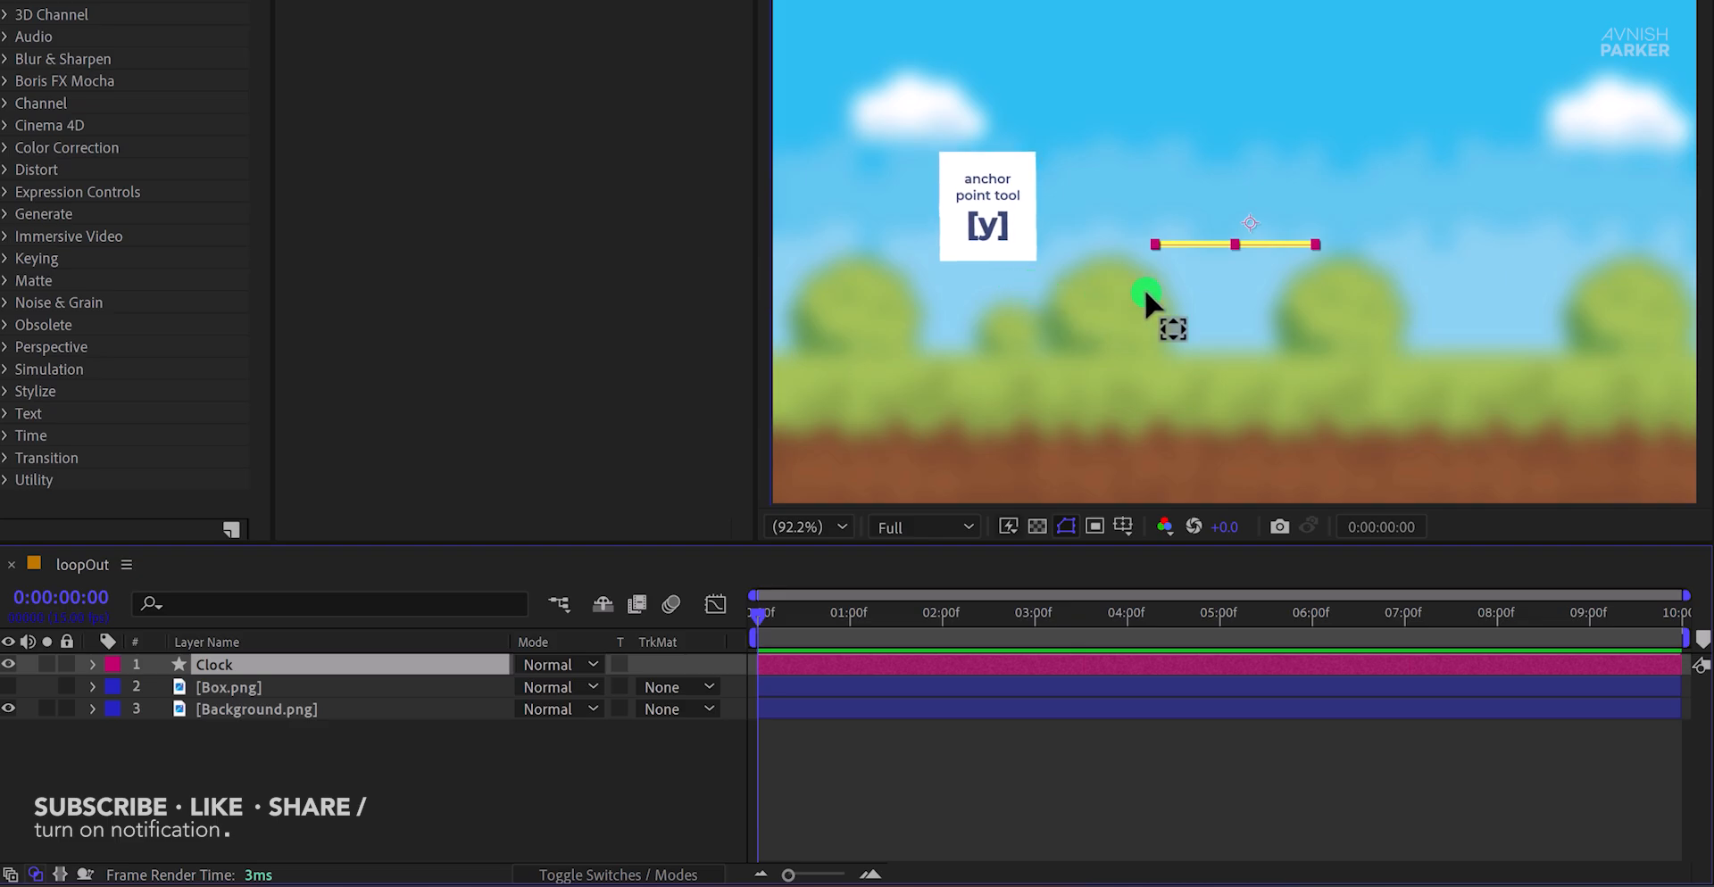
{"action": "left_click_drag", "start_coordinate": [1253, 223], "coordinate": [1159, 244]}
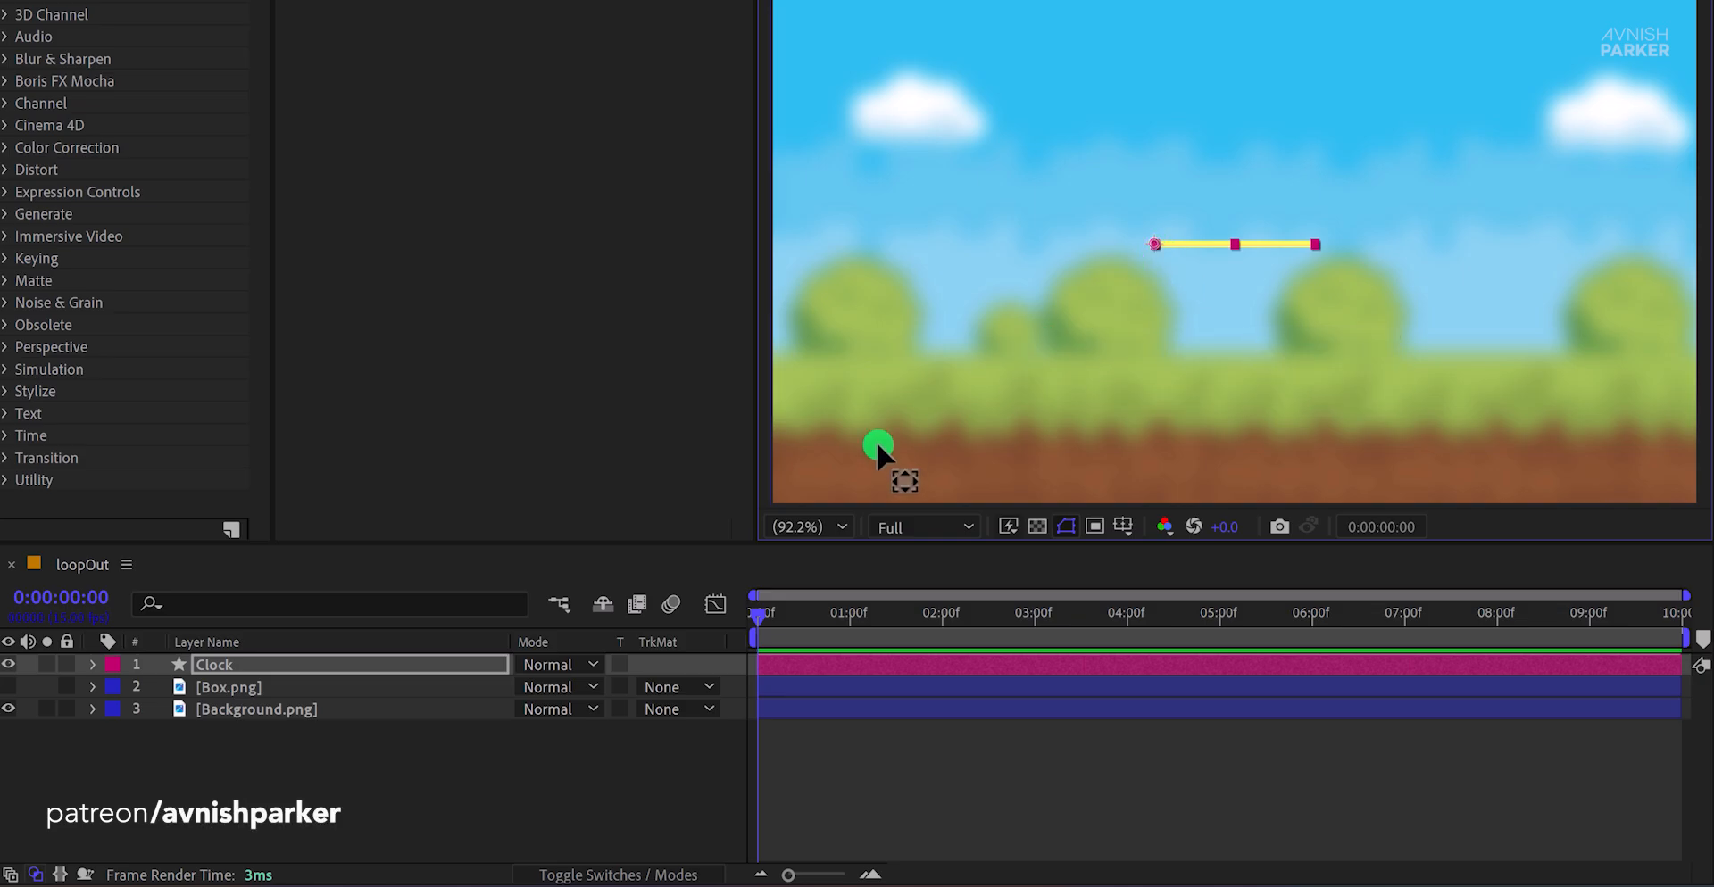
- Keyframe the Clock layer's Rotation at 0° at 0 seconds and at 10° at 1 second
{"action": "key", "text": "r"}
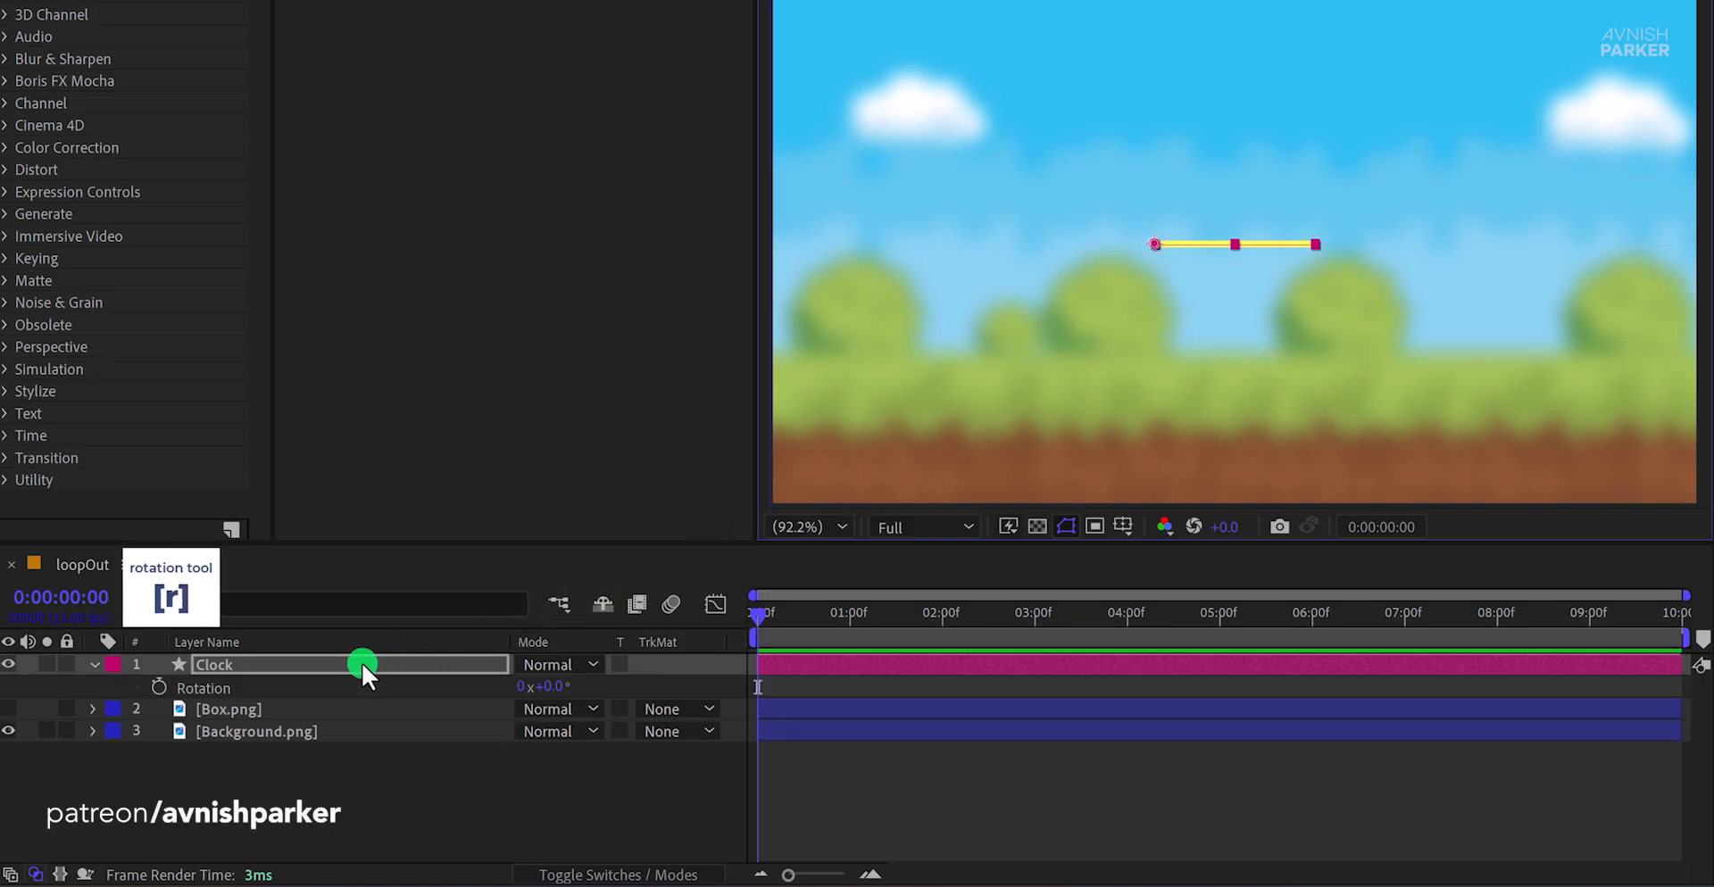
{"action": "left_click", "coordinate": [160, 687]}
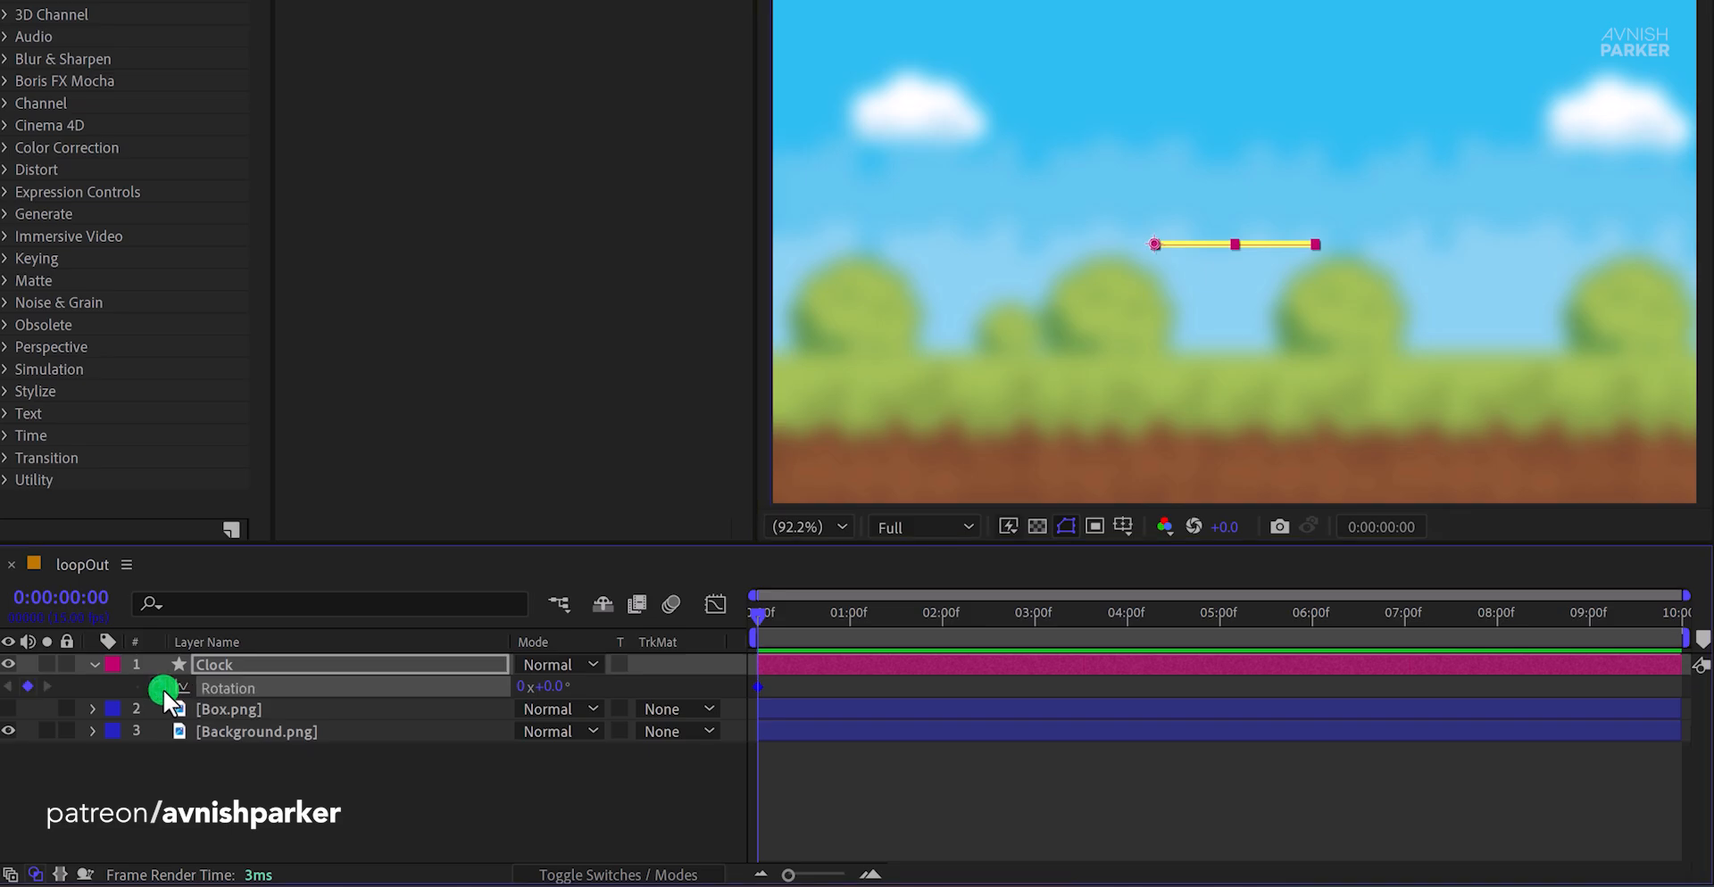
{"action": "left_click", "coordinate": [848, 621]}
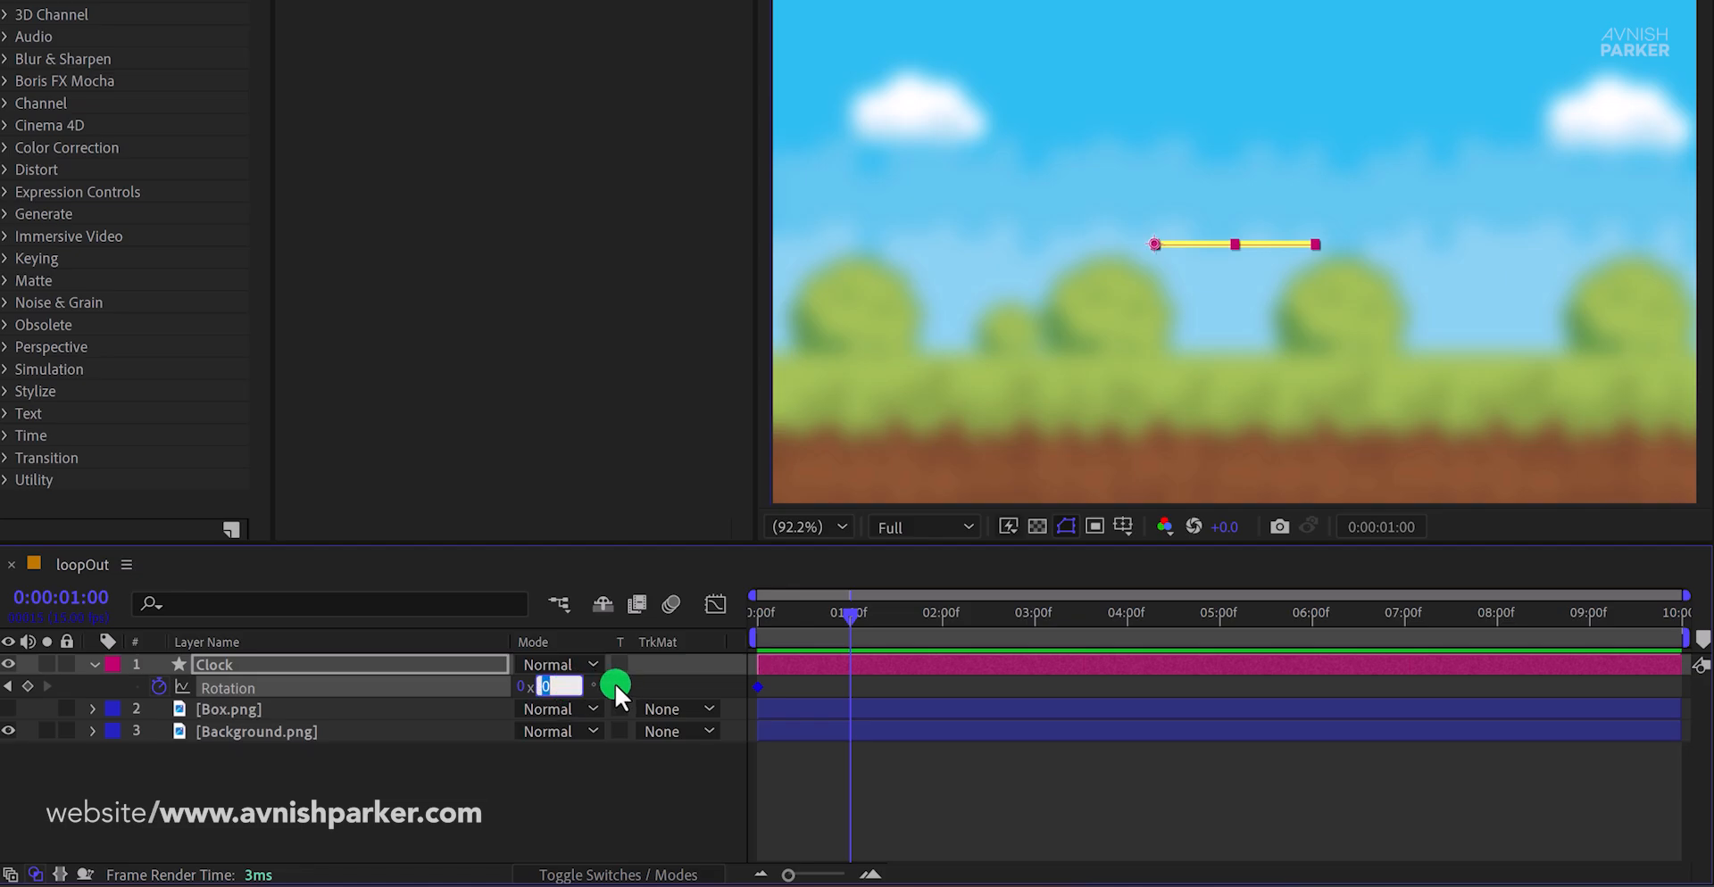
{"action": "type", "text": "10"}
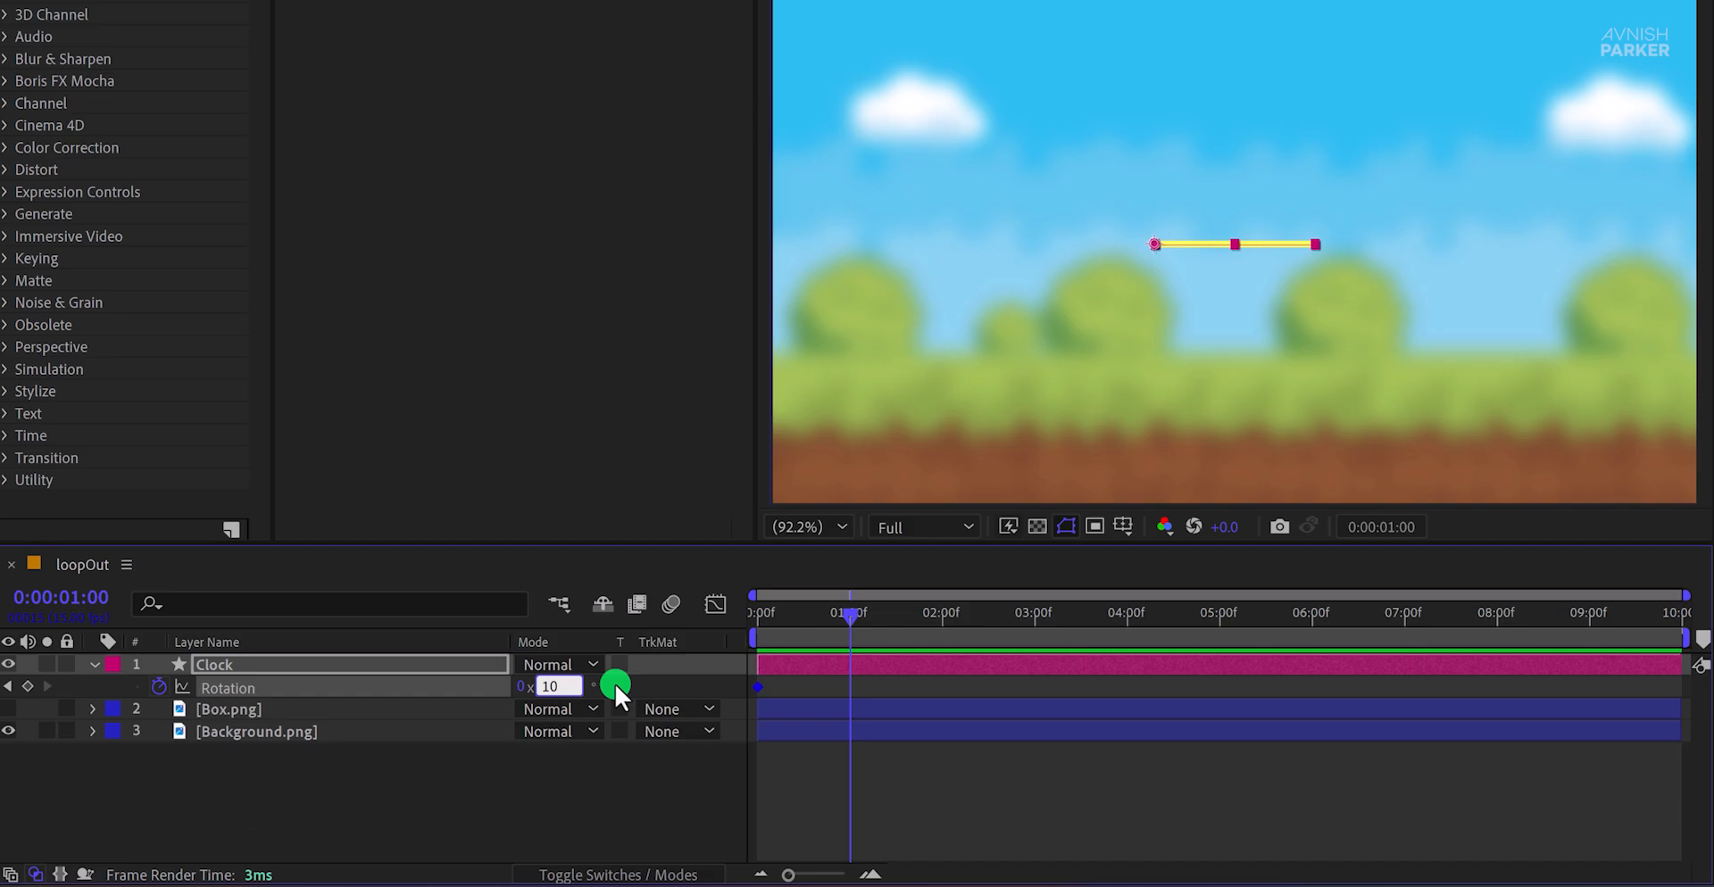
{"action": "key", "text": "Return"}
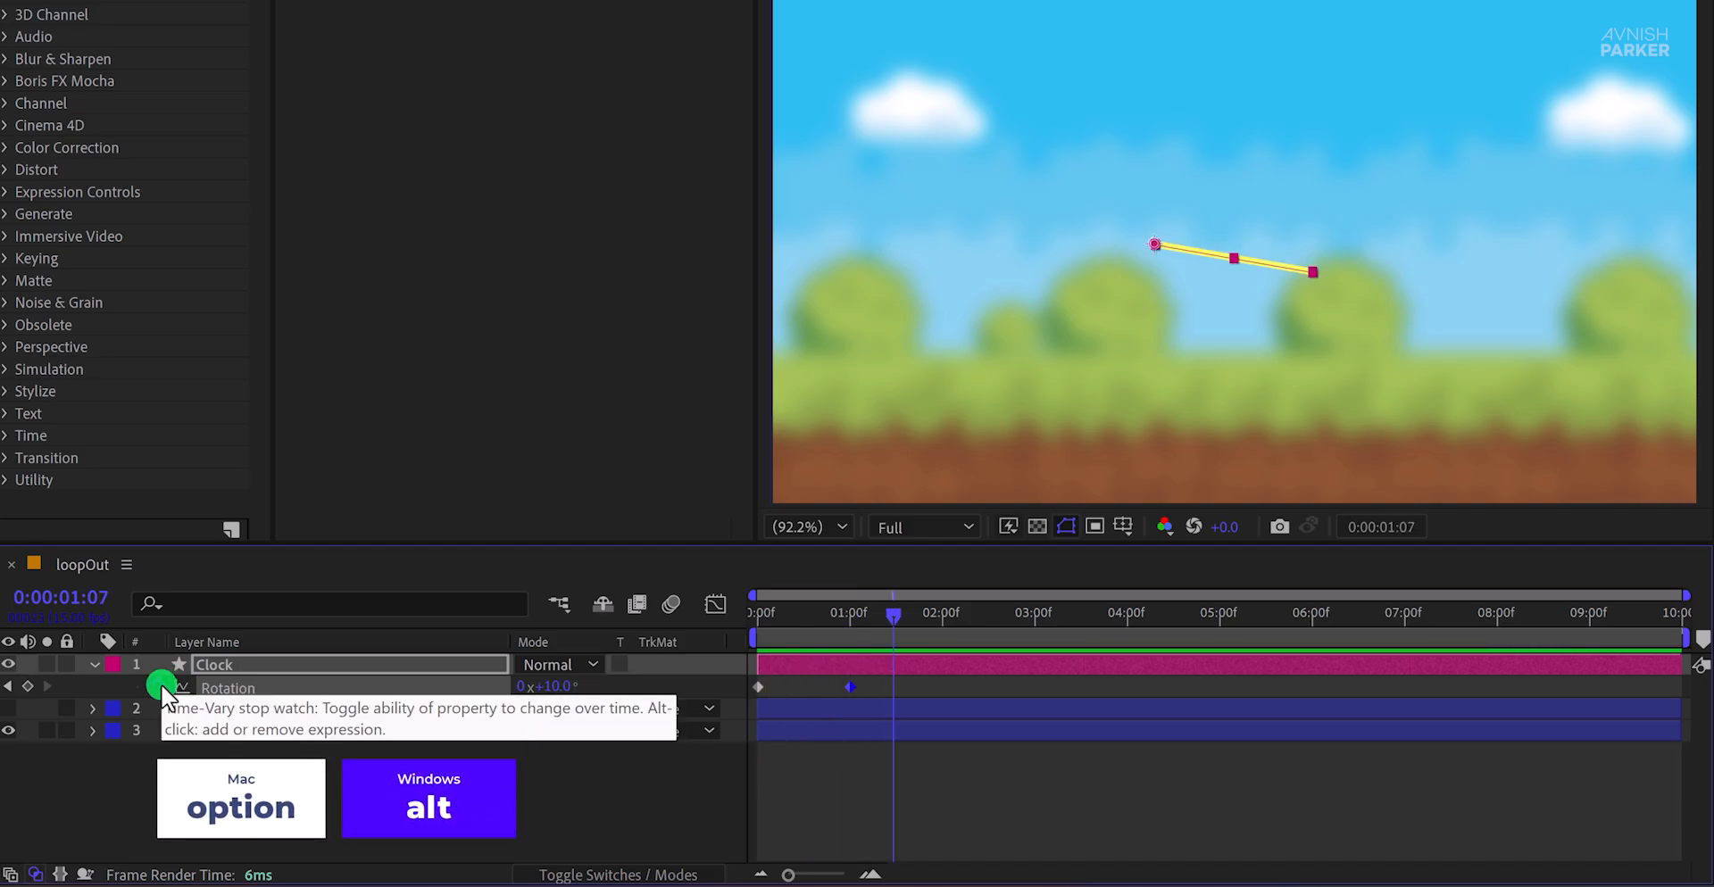
- Add the expression loopOut("offset") to the Clock layer's Rotation and play back the animation
{"action": "left_click", "coordinate": [161, 683], "text": "alt"}
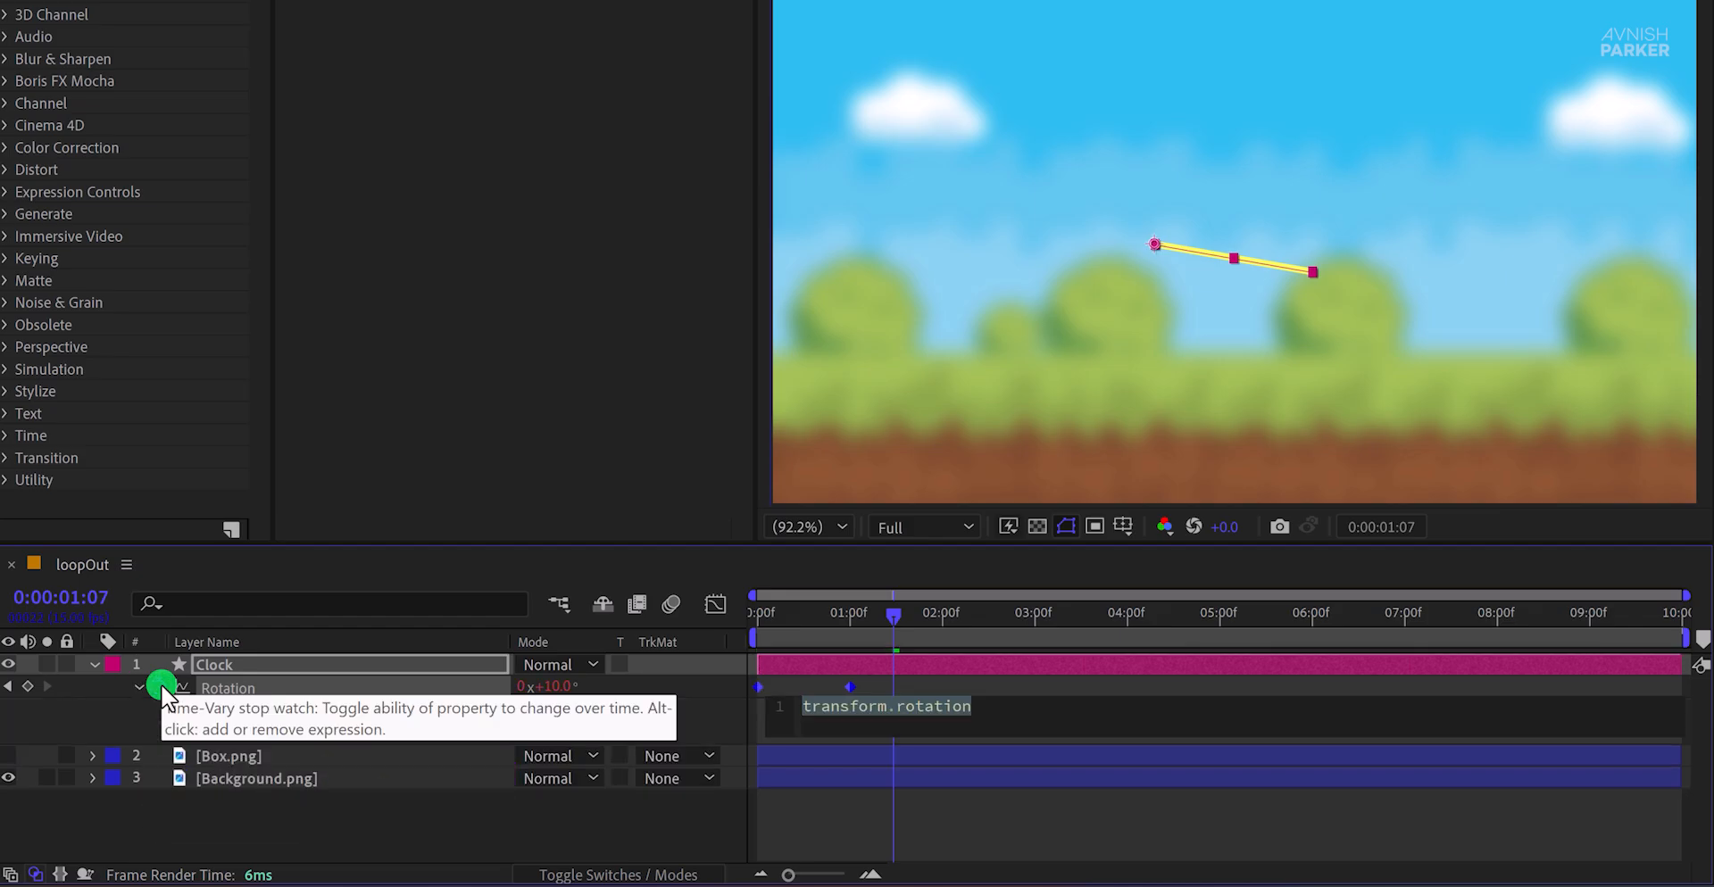
{"action": "type", "text": "loopO"}
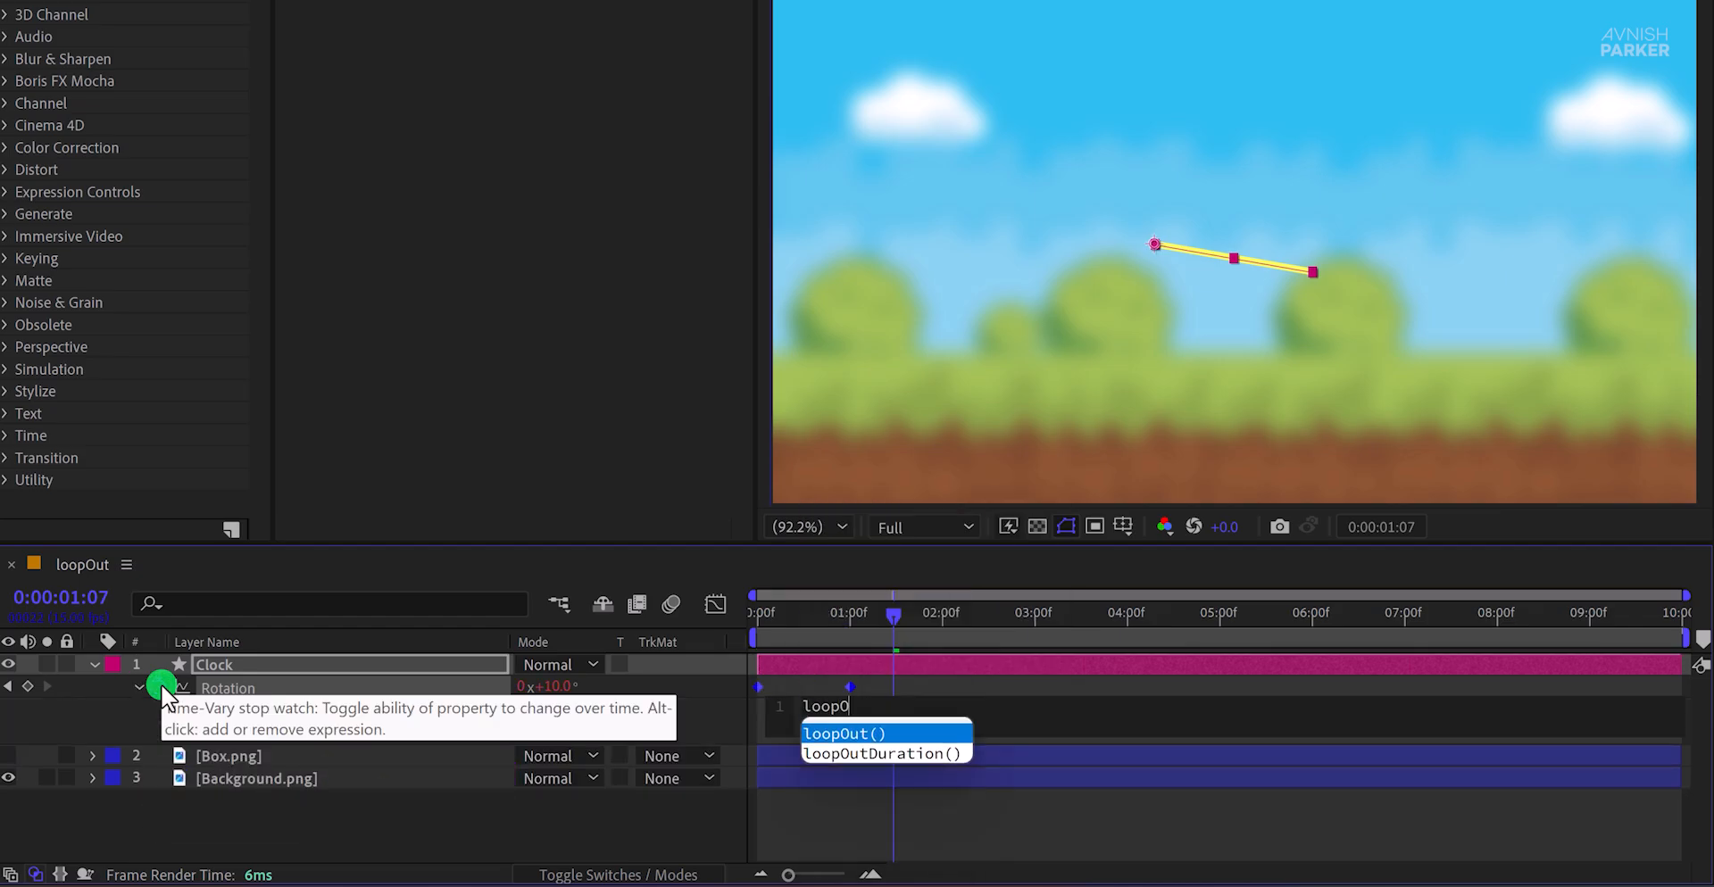
{"action": "key", "text": "Return"}
{"action": "type", "text": "\""}
{"action": "key", "text": "Down"}
{"action": "key", "text": "Down"}
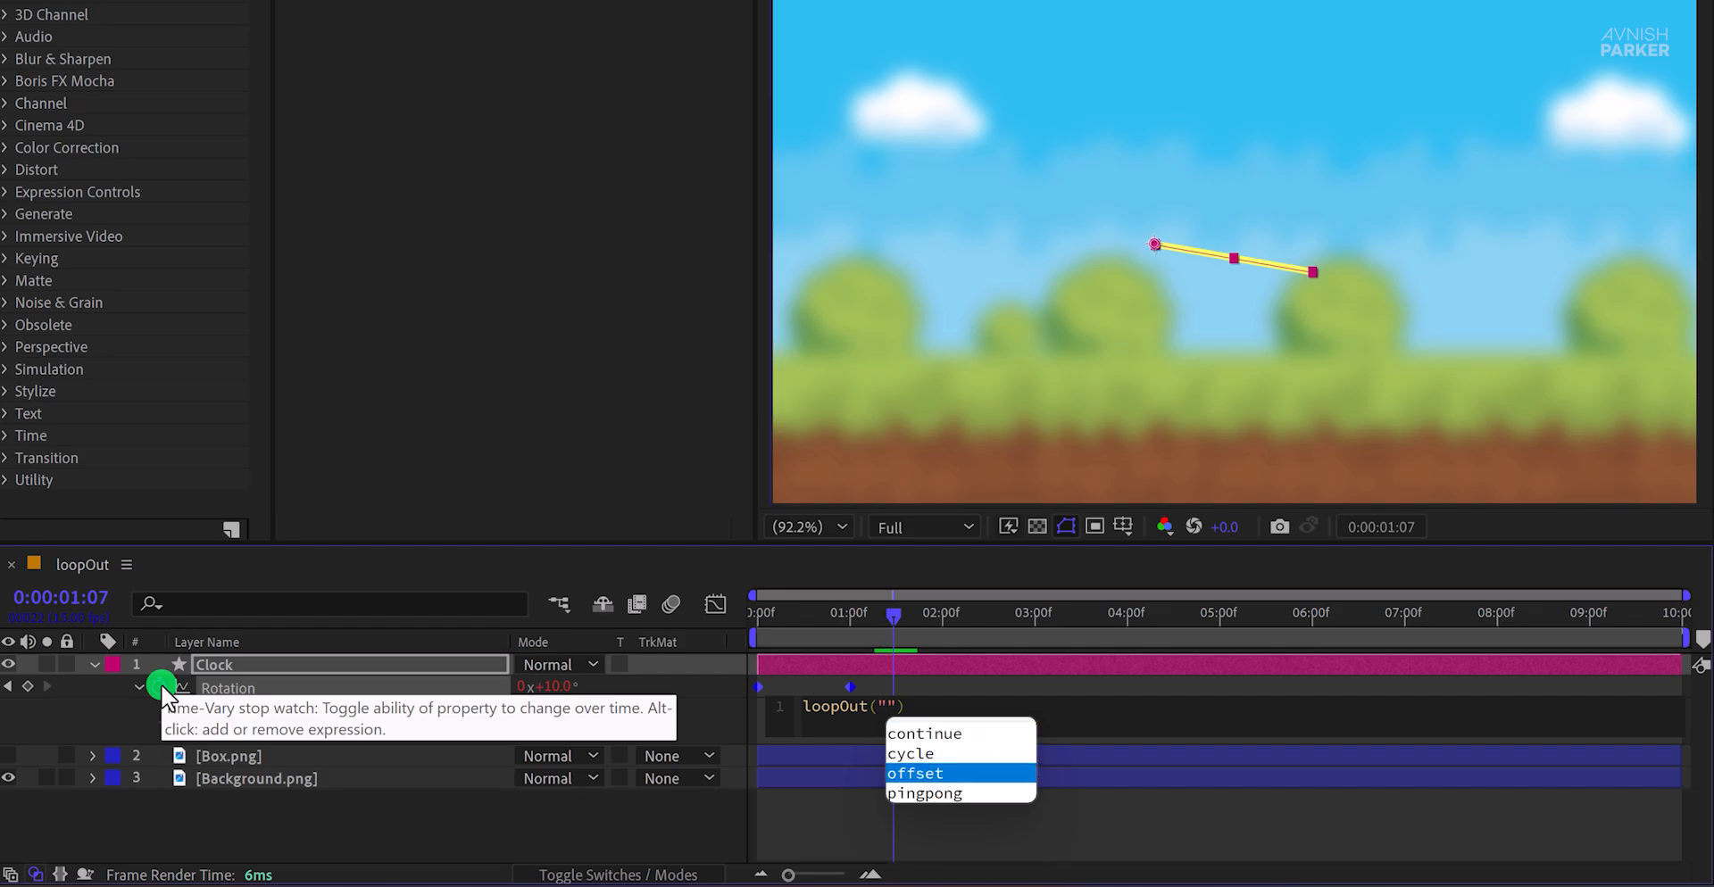
{"action": "key", "text": "Return"}
{"action": "key", "text": "KP_Enter"}
{"action": "key", "text": "space"}
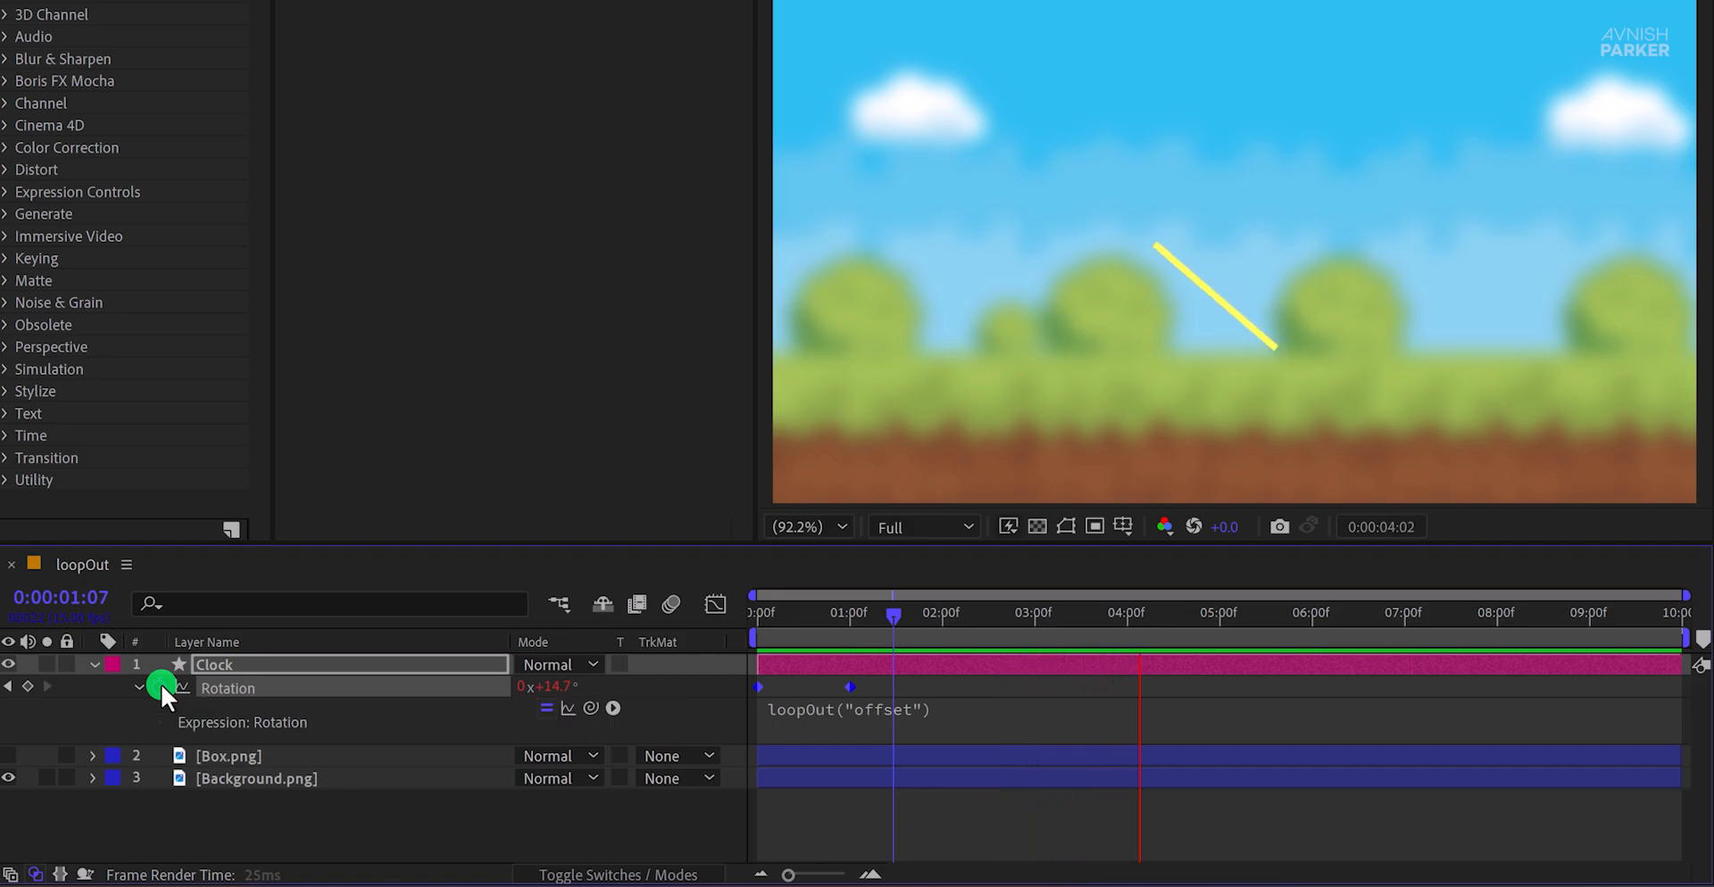
- Convert both Clock Rotation keyframes to hold keyframes and preview the ticking motion from the start
{"action": "left_click", "coordinate": [177, 686]}
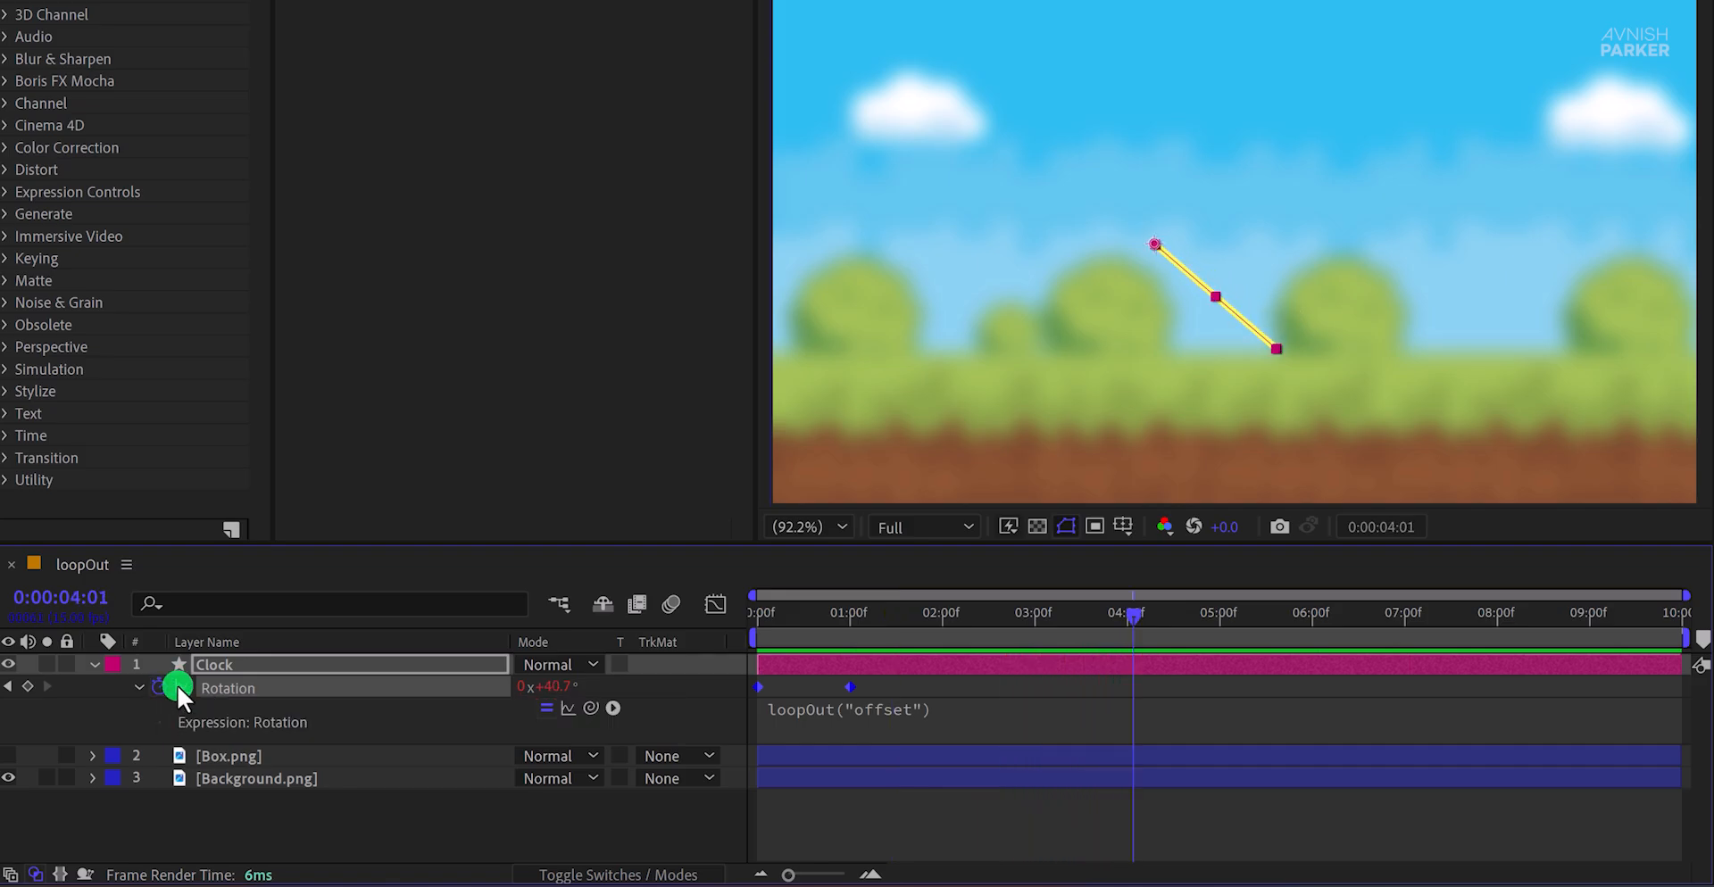
{"action": "left_click", "coordinate": [876, 680]}
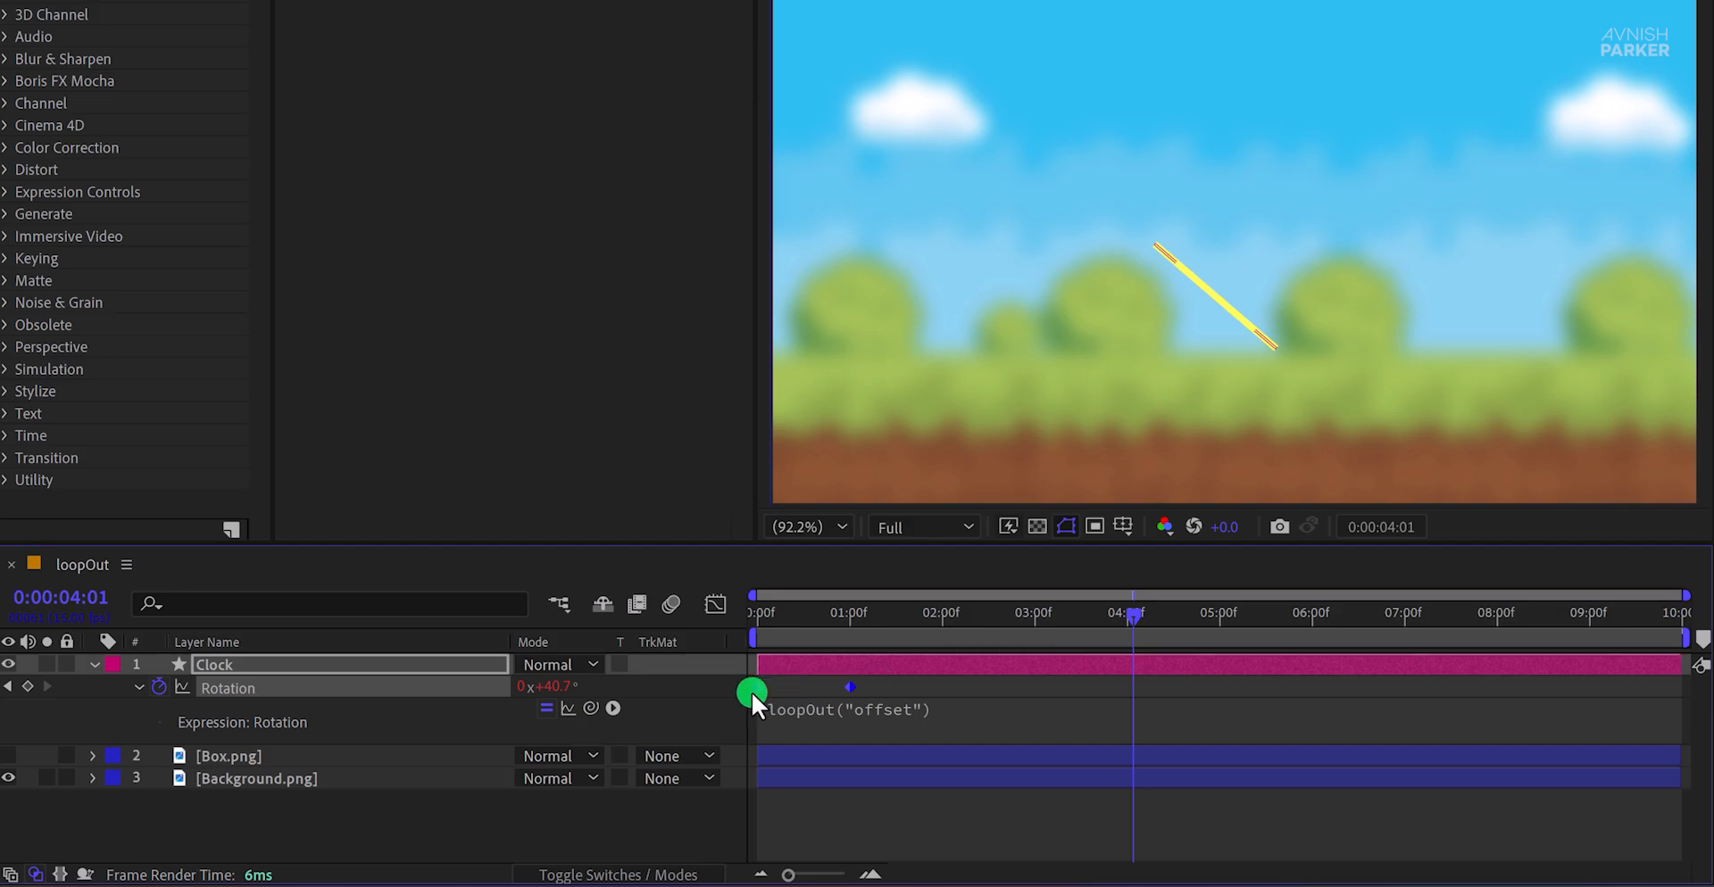
{"action": "right_click", "coordinate": [757, 685]}
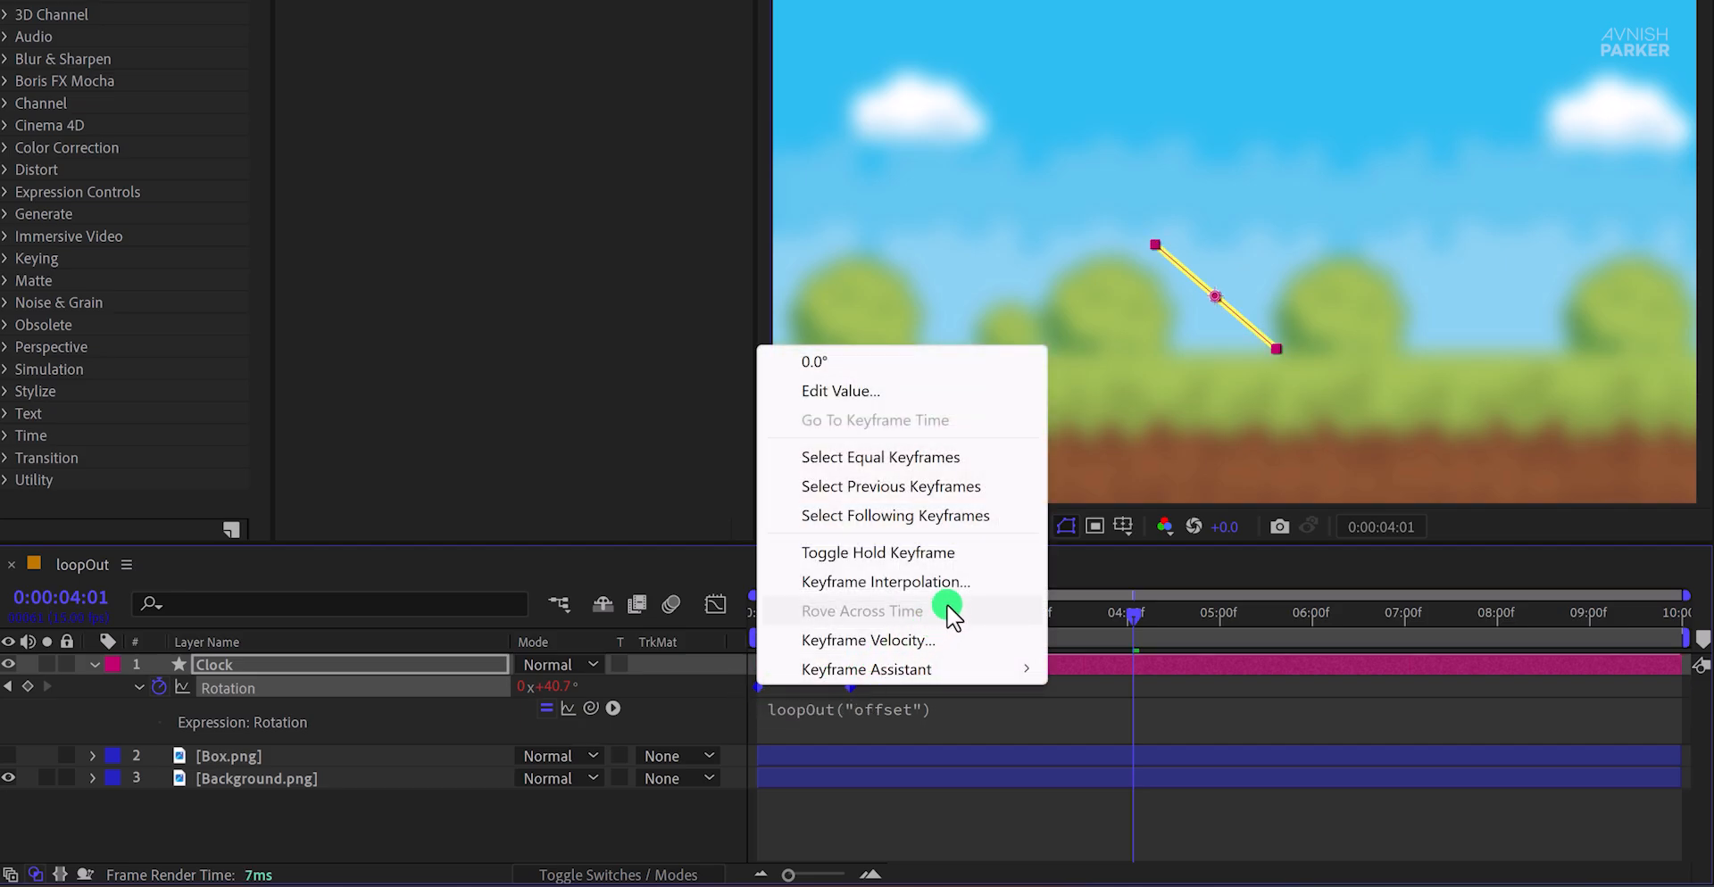
{"action": "left_click", "coordinate": [970, 554]}
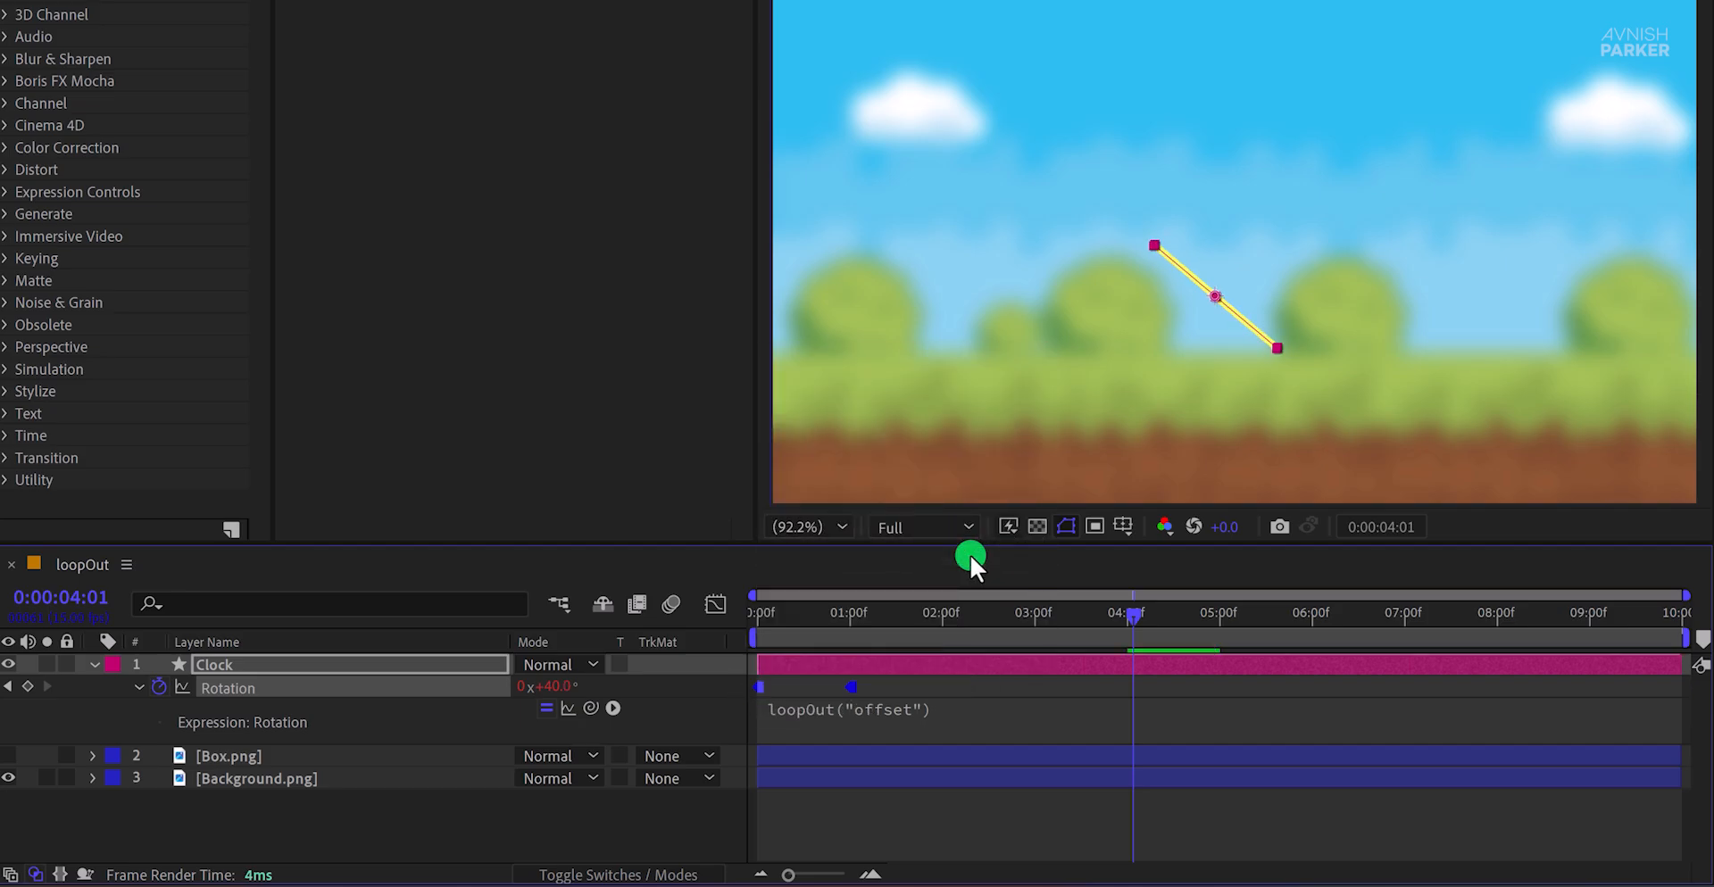
{"action": "left_click", "coordinate": [725, 807]}
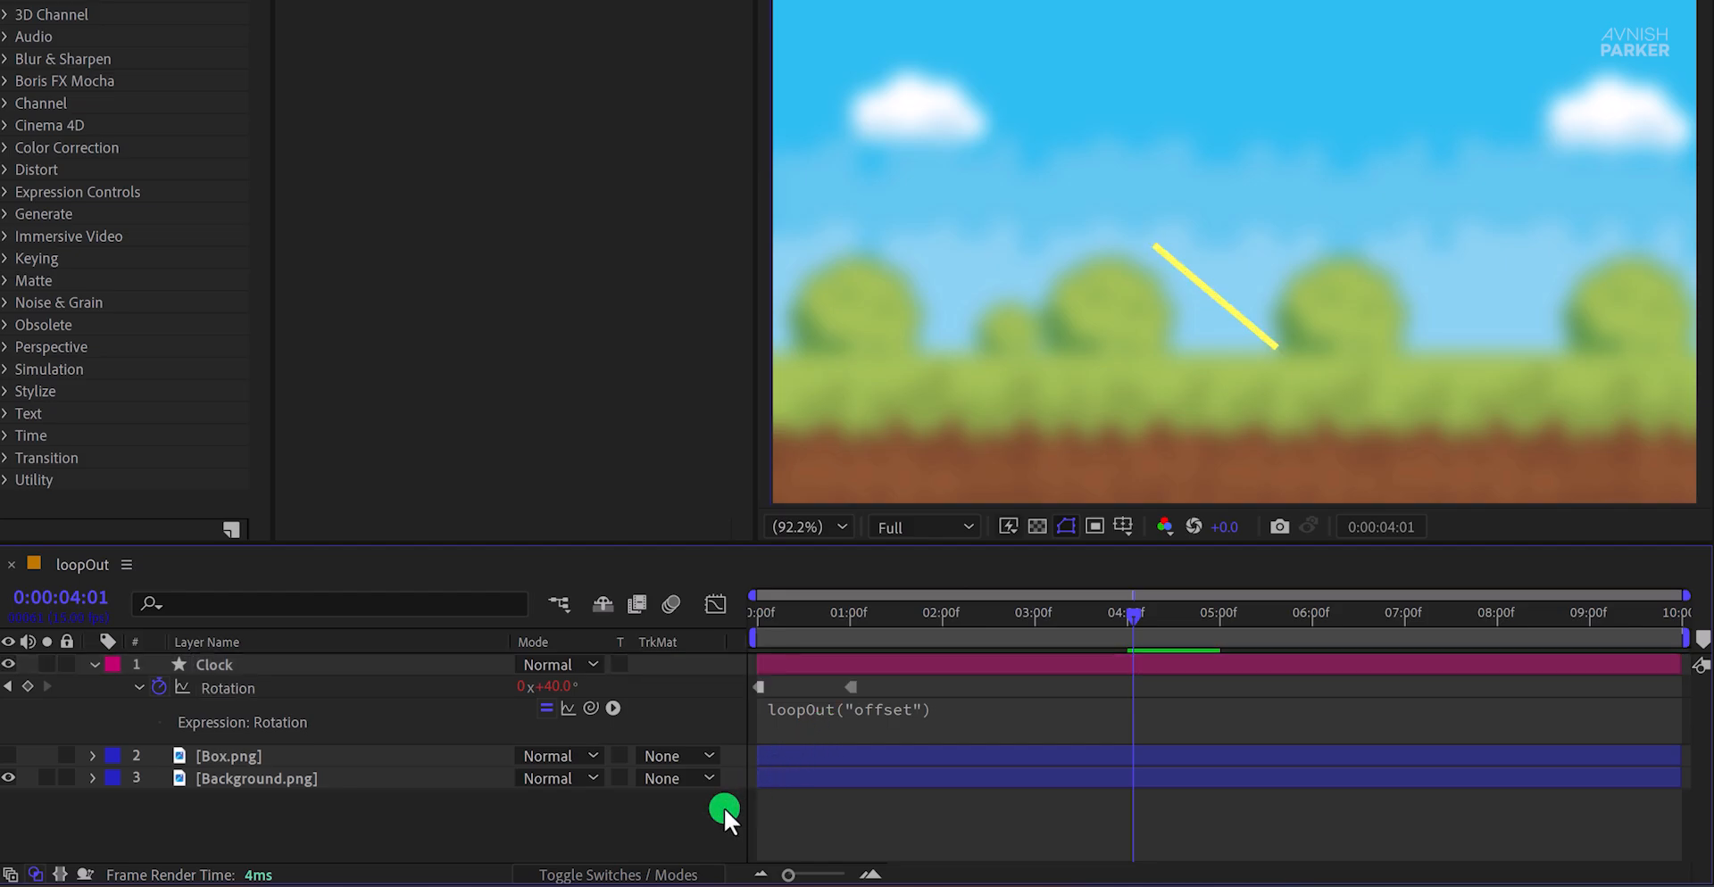
{"action": "key", "text": "space"}
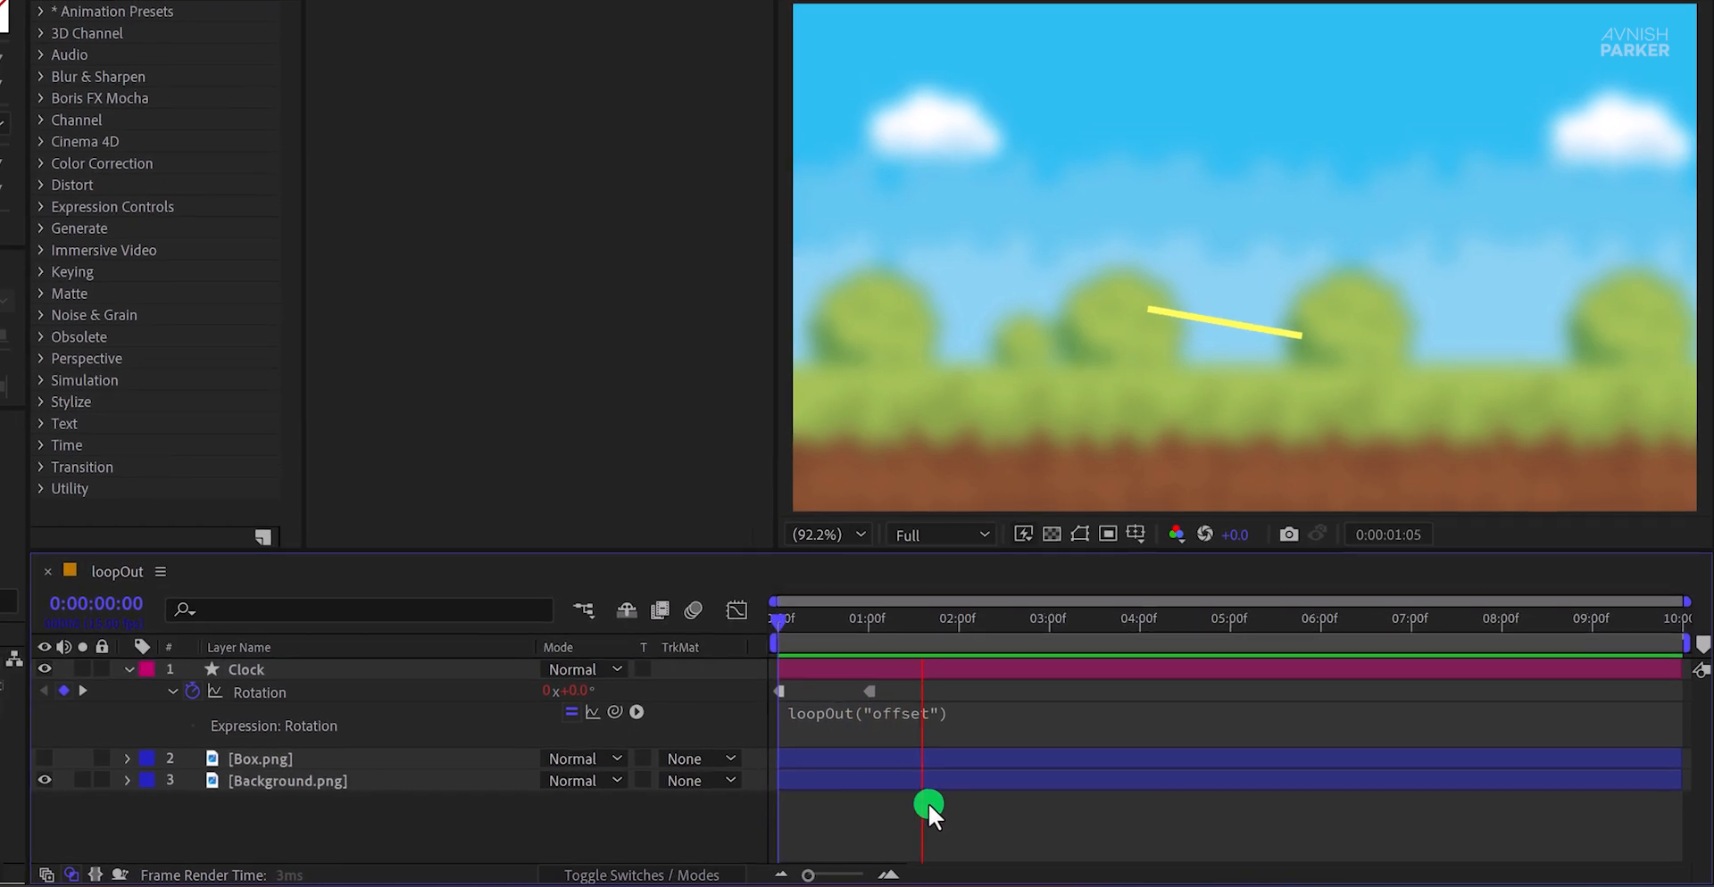
{"action": "left_click_drag", "start_coordinate": [817, 611], "coordinate": [791, 617]}
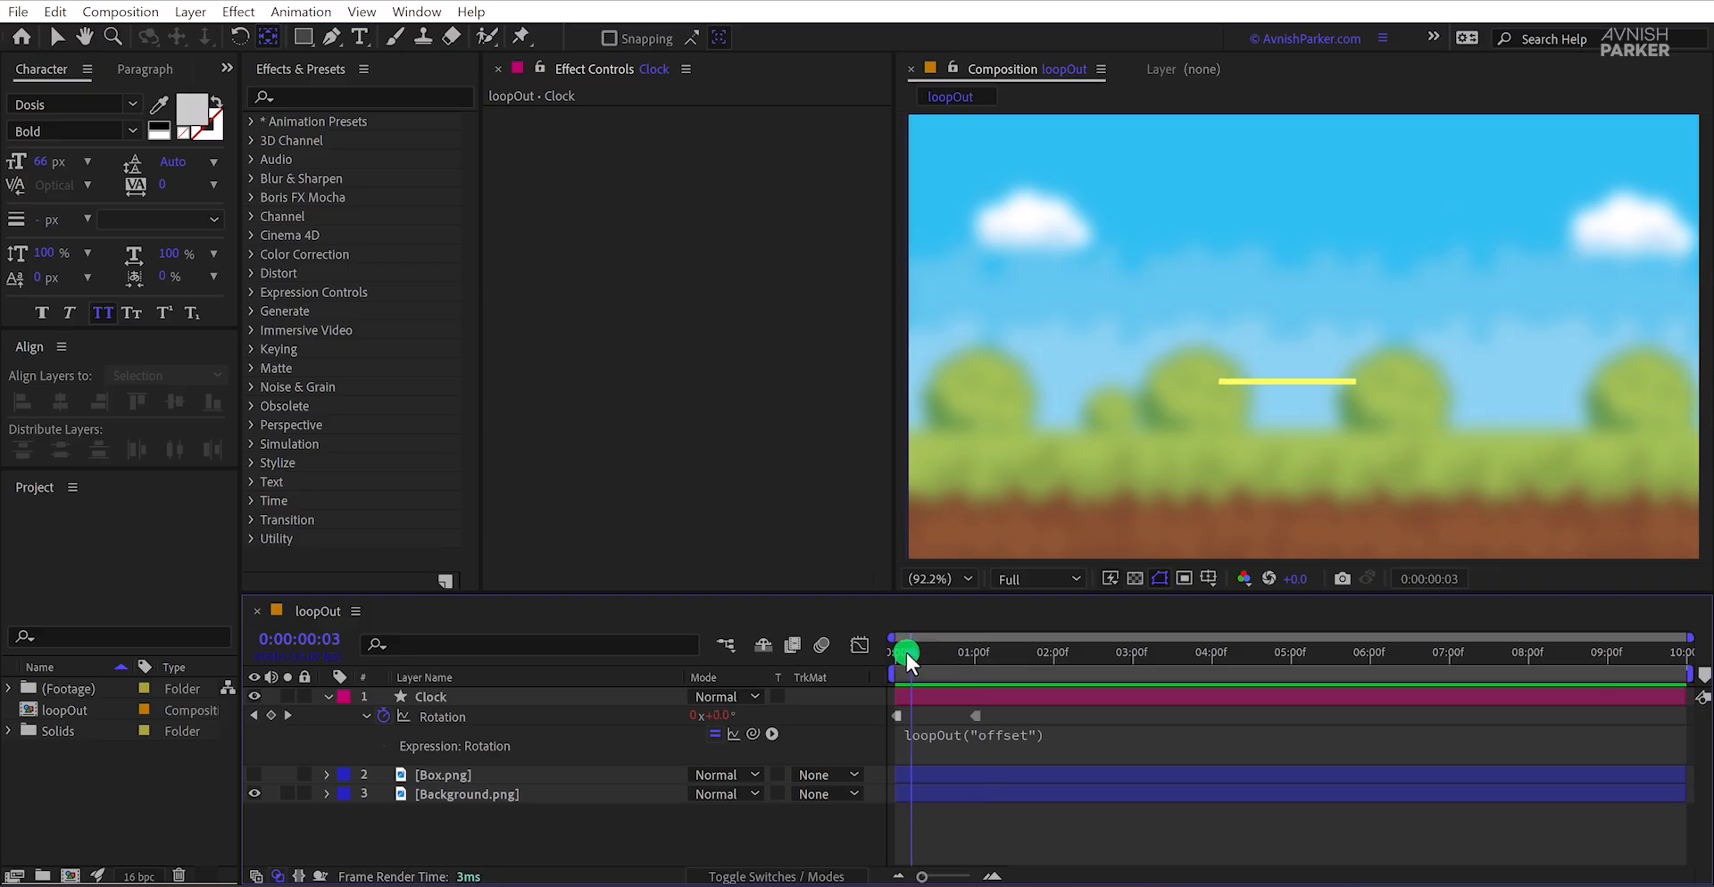